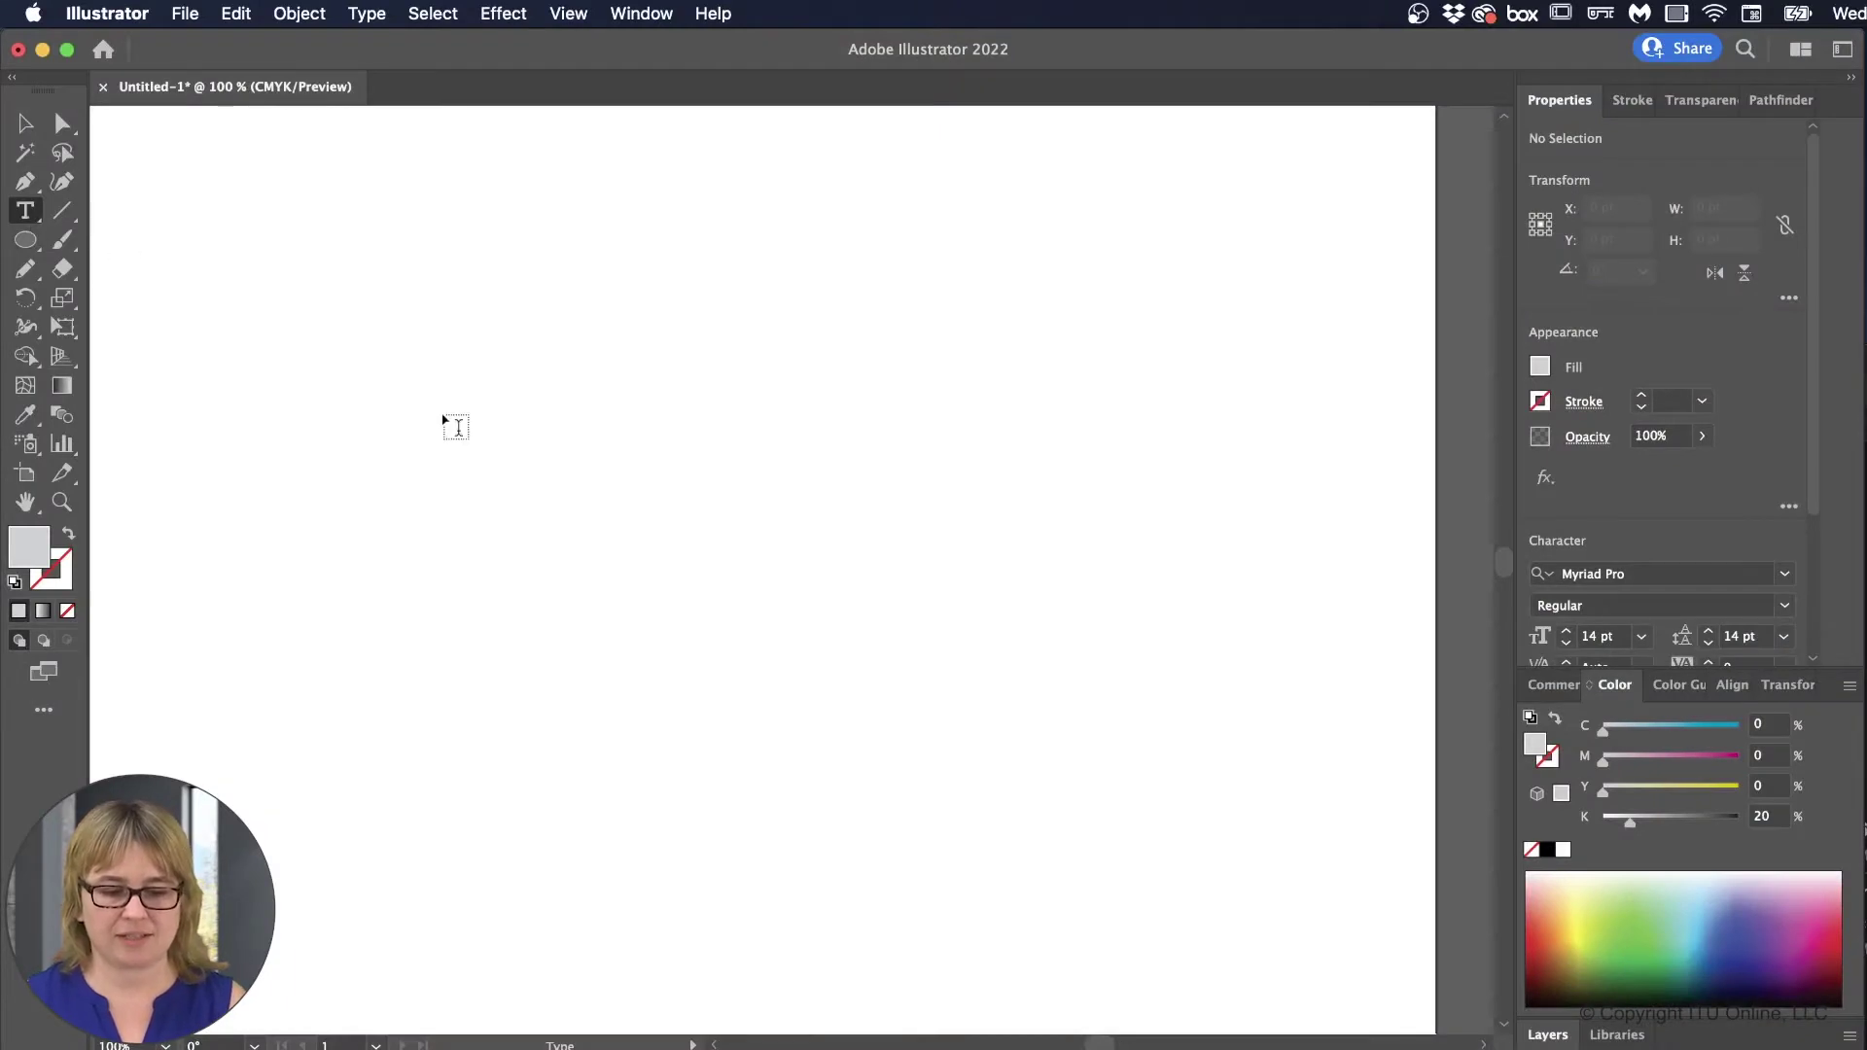
Step: Replace the placeholder on the artboard with the text 'Logo Text'
left_click(492, 366)
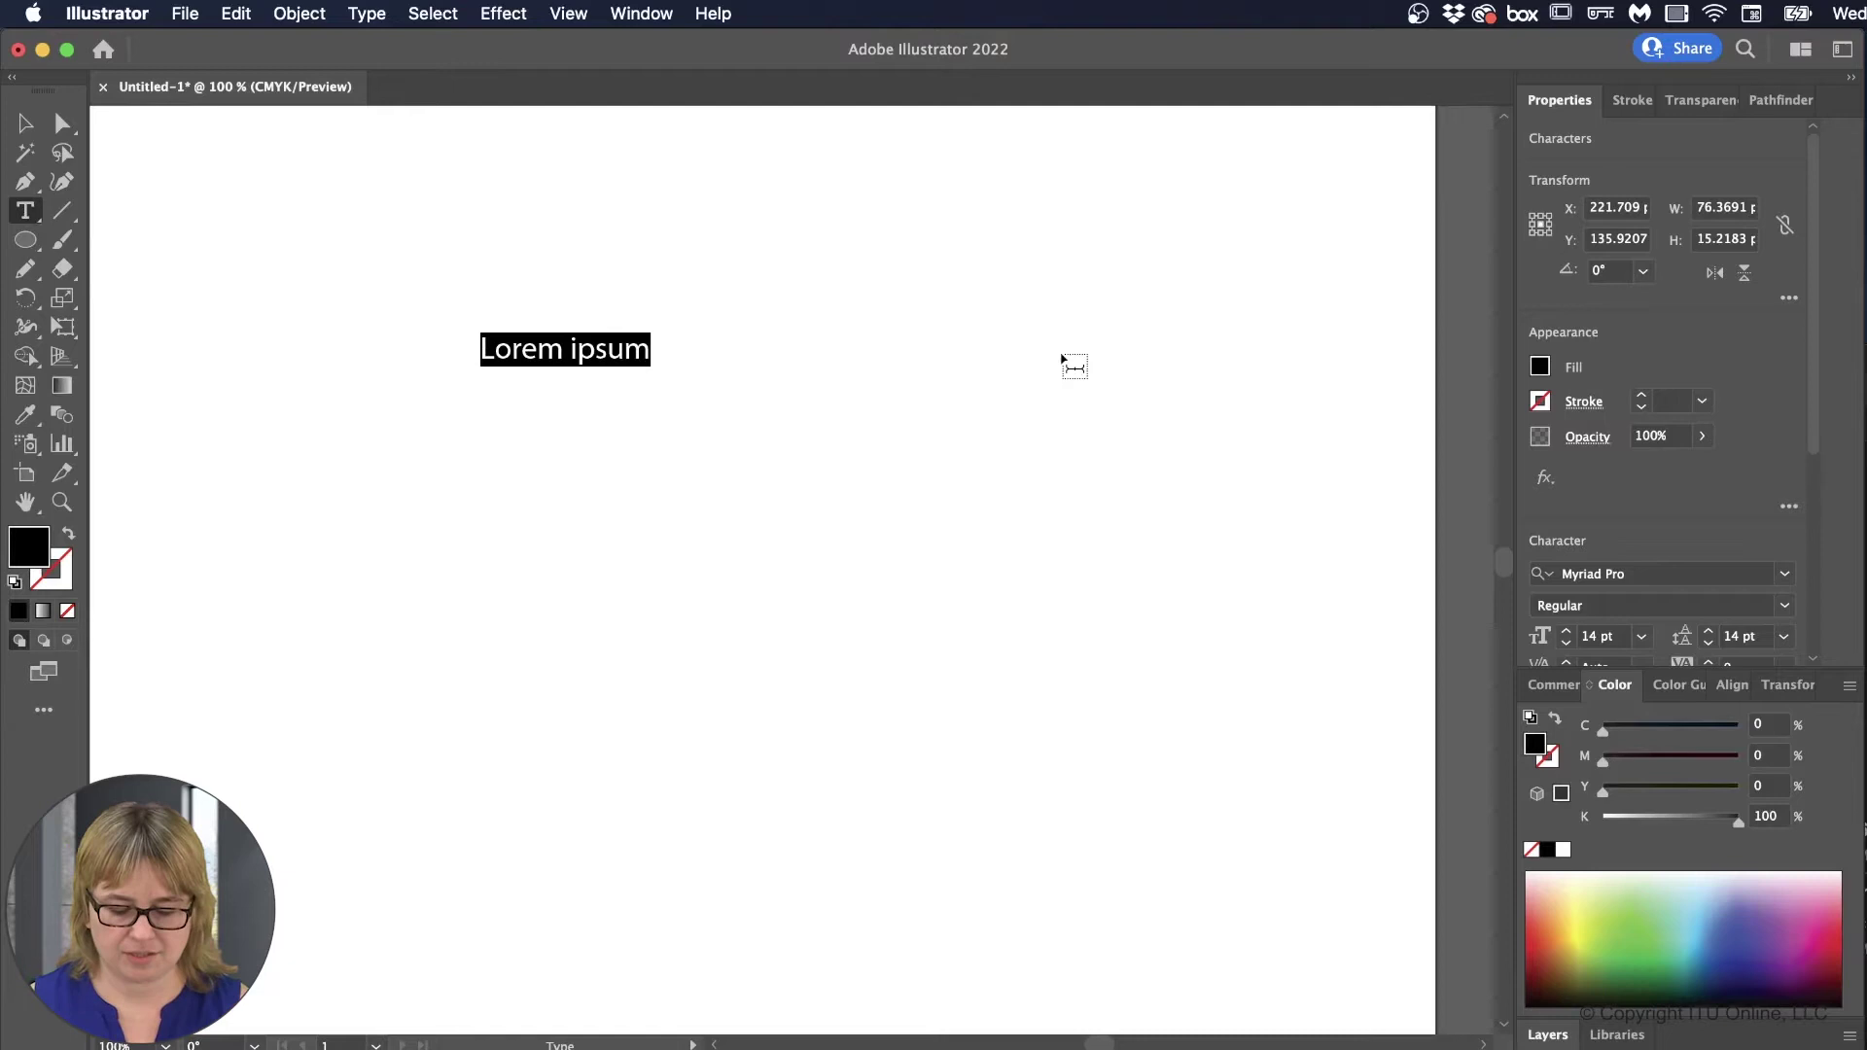
type("Logo Text")
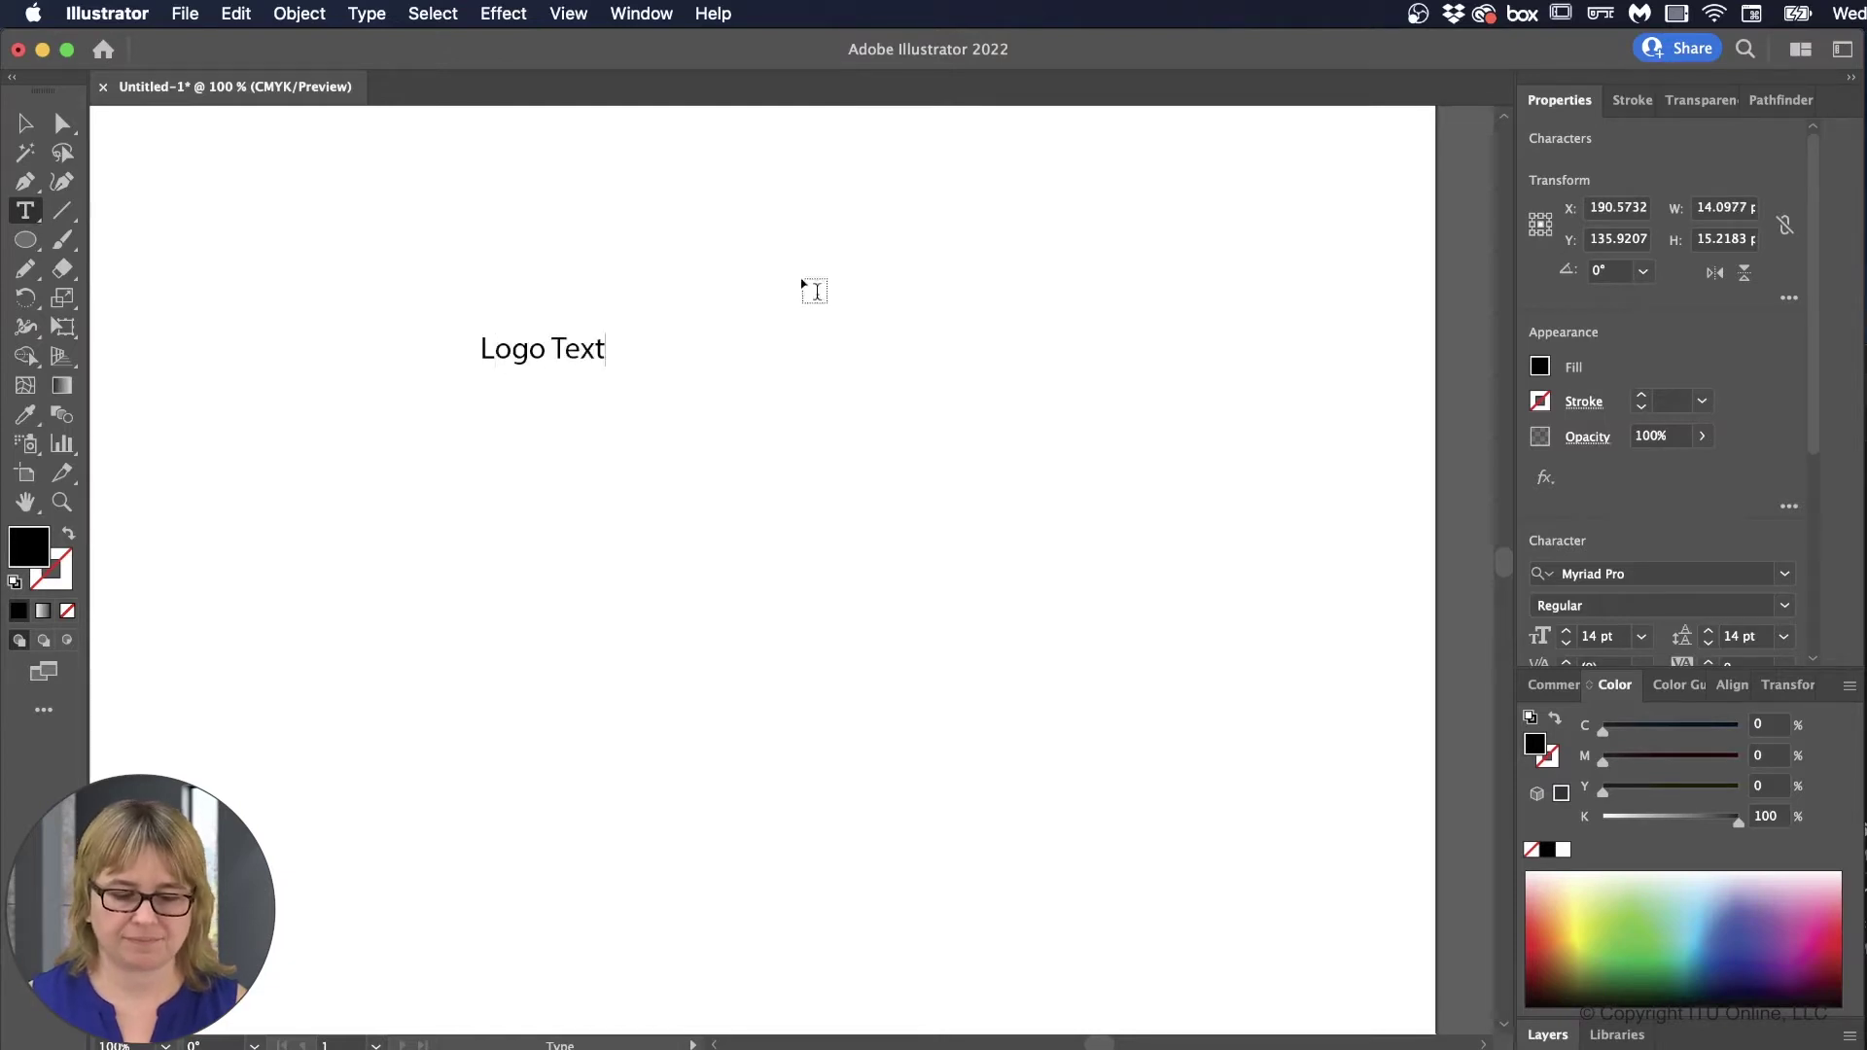
key("Escape")
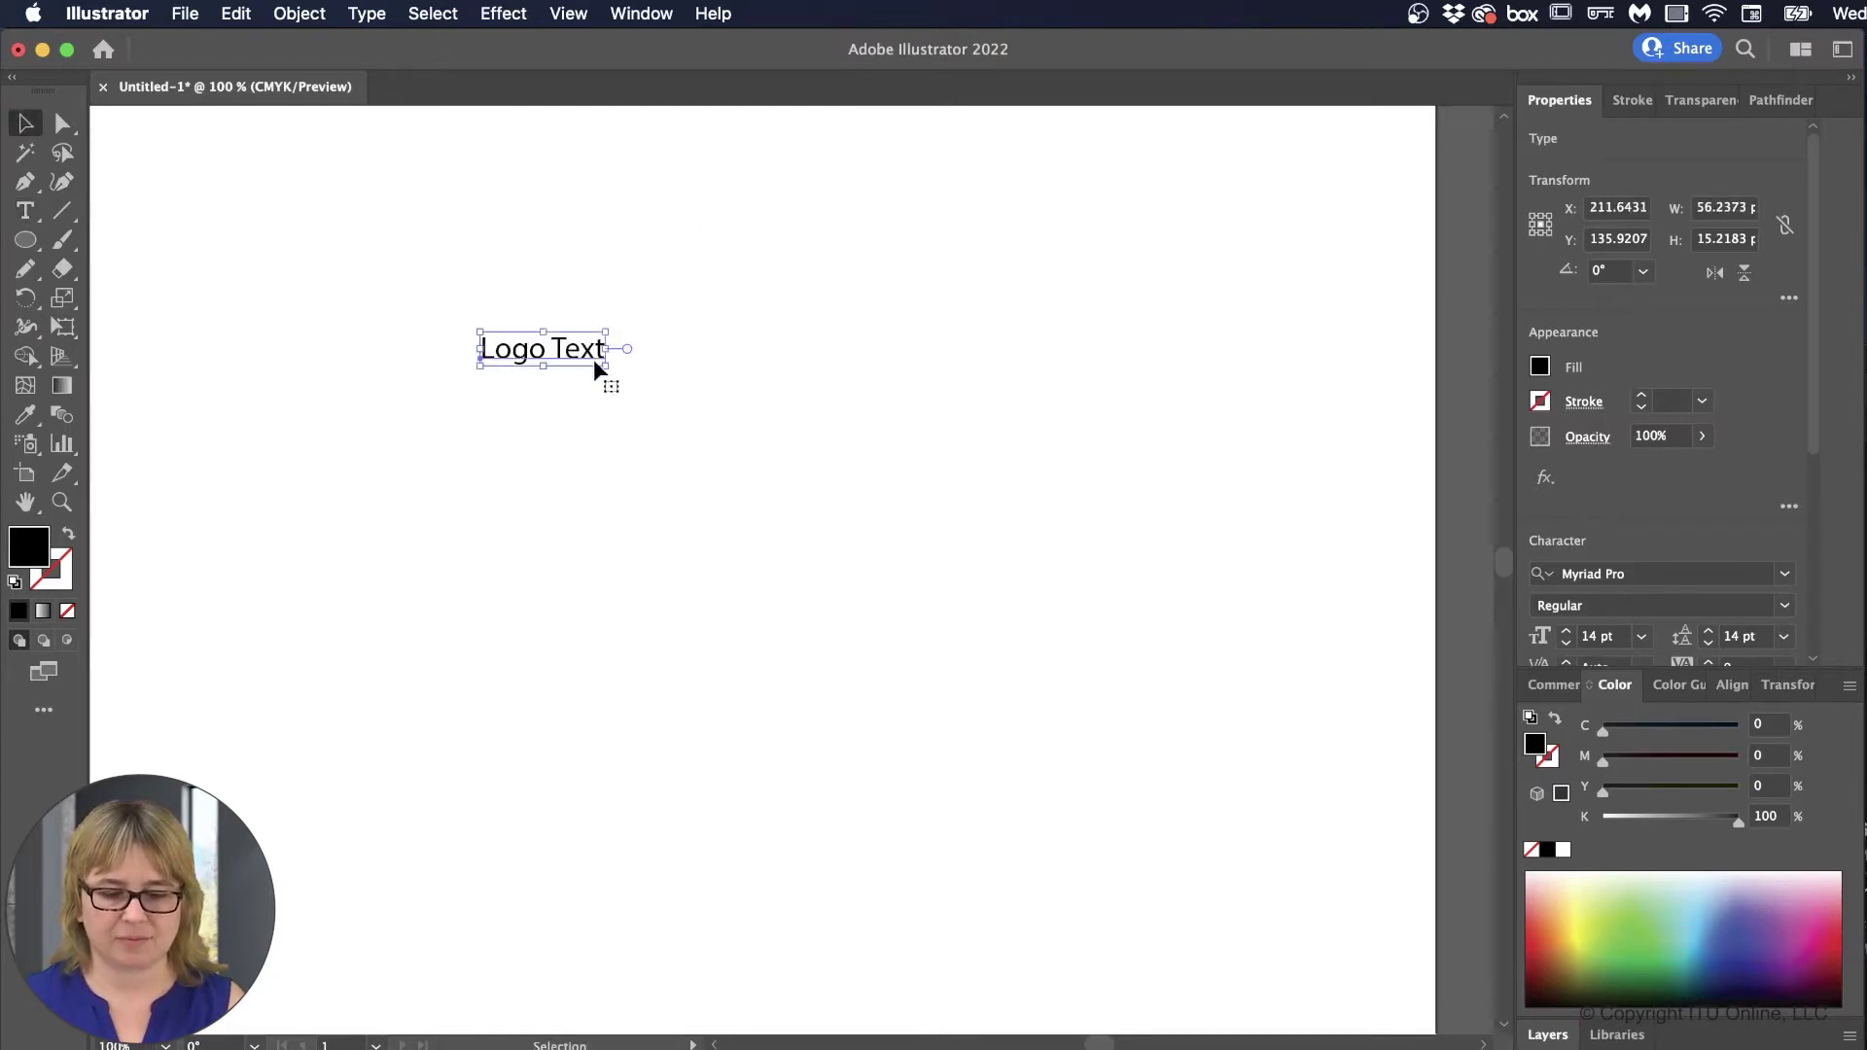
Step: Enlarge 'Logo Text' to about 97 pt Myriad Pro Regular and reposition it
left_click_drag(605, 366, 1149, 710)
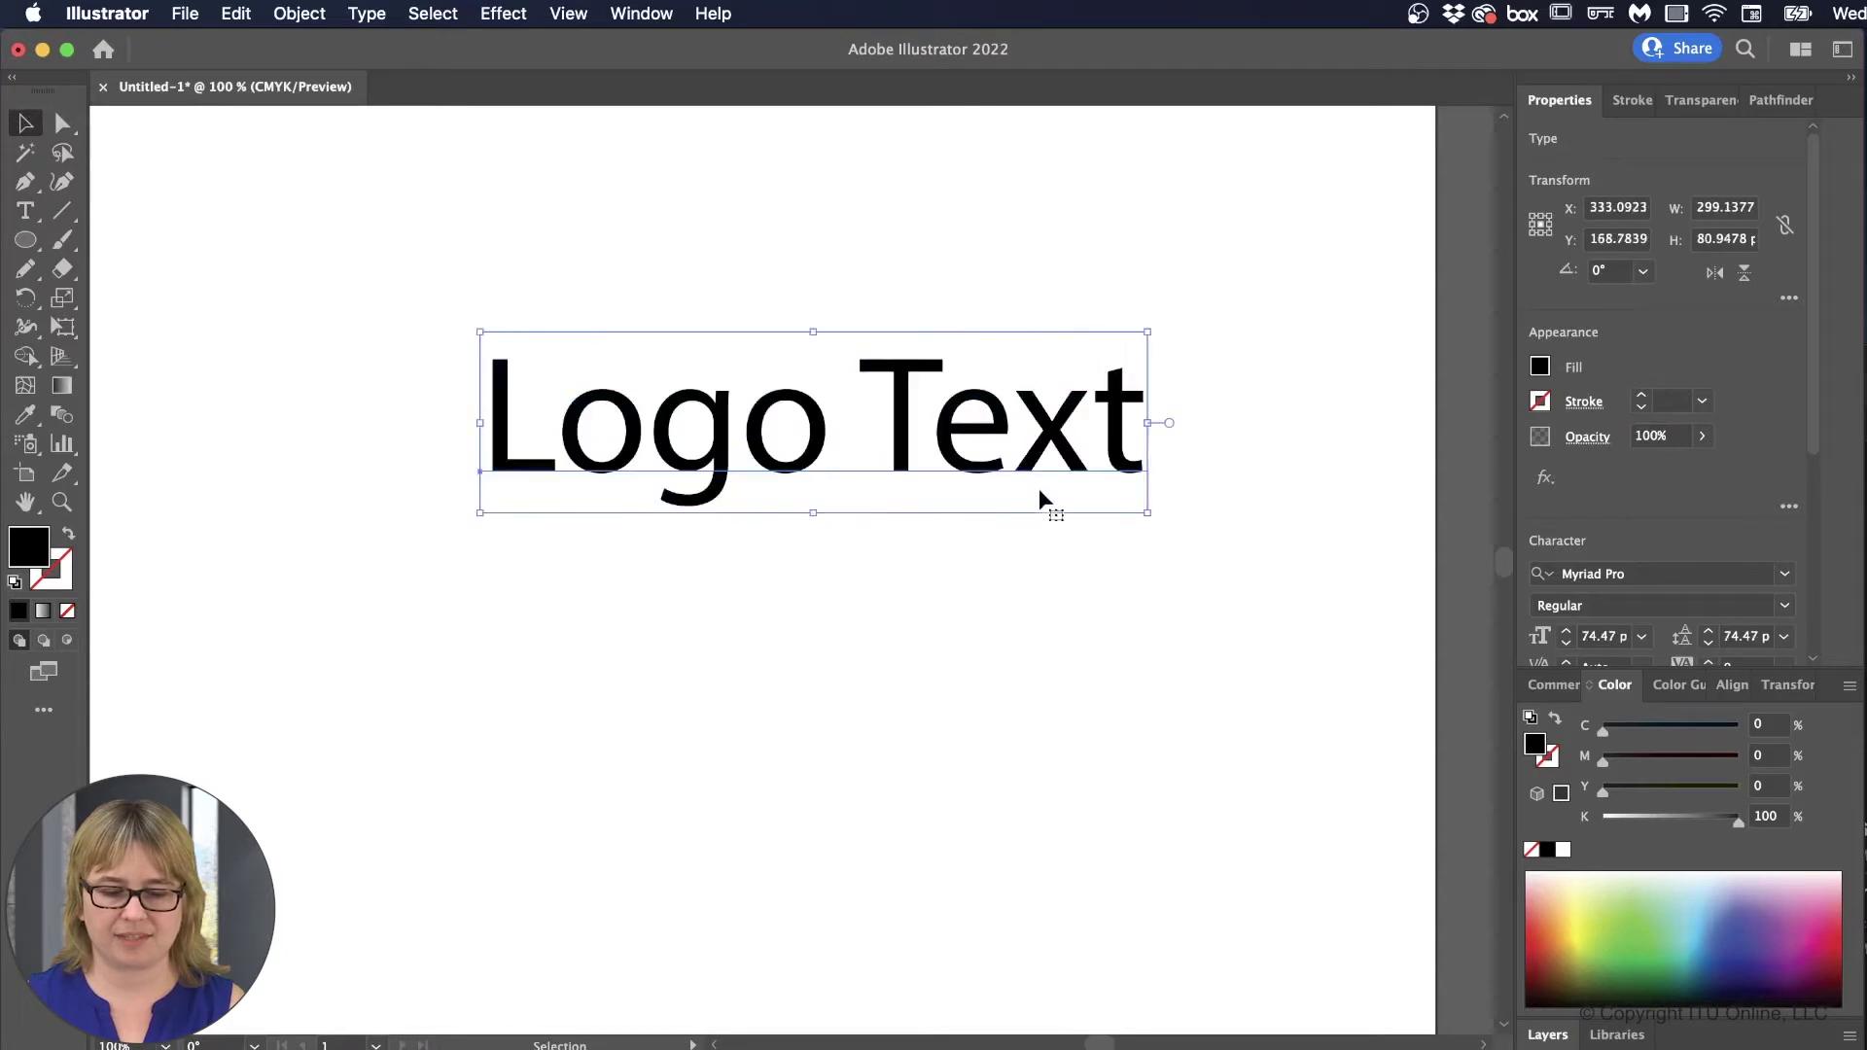
left_click_drag(1028, 440, 871, 462)
left_click_drag(990, 533, 1194, 589)
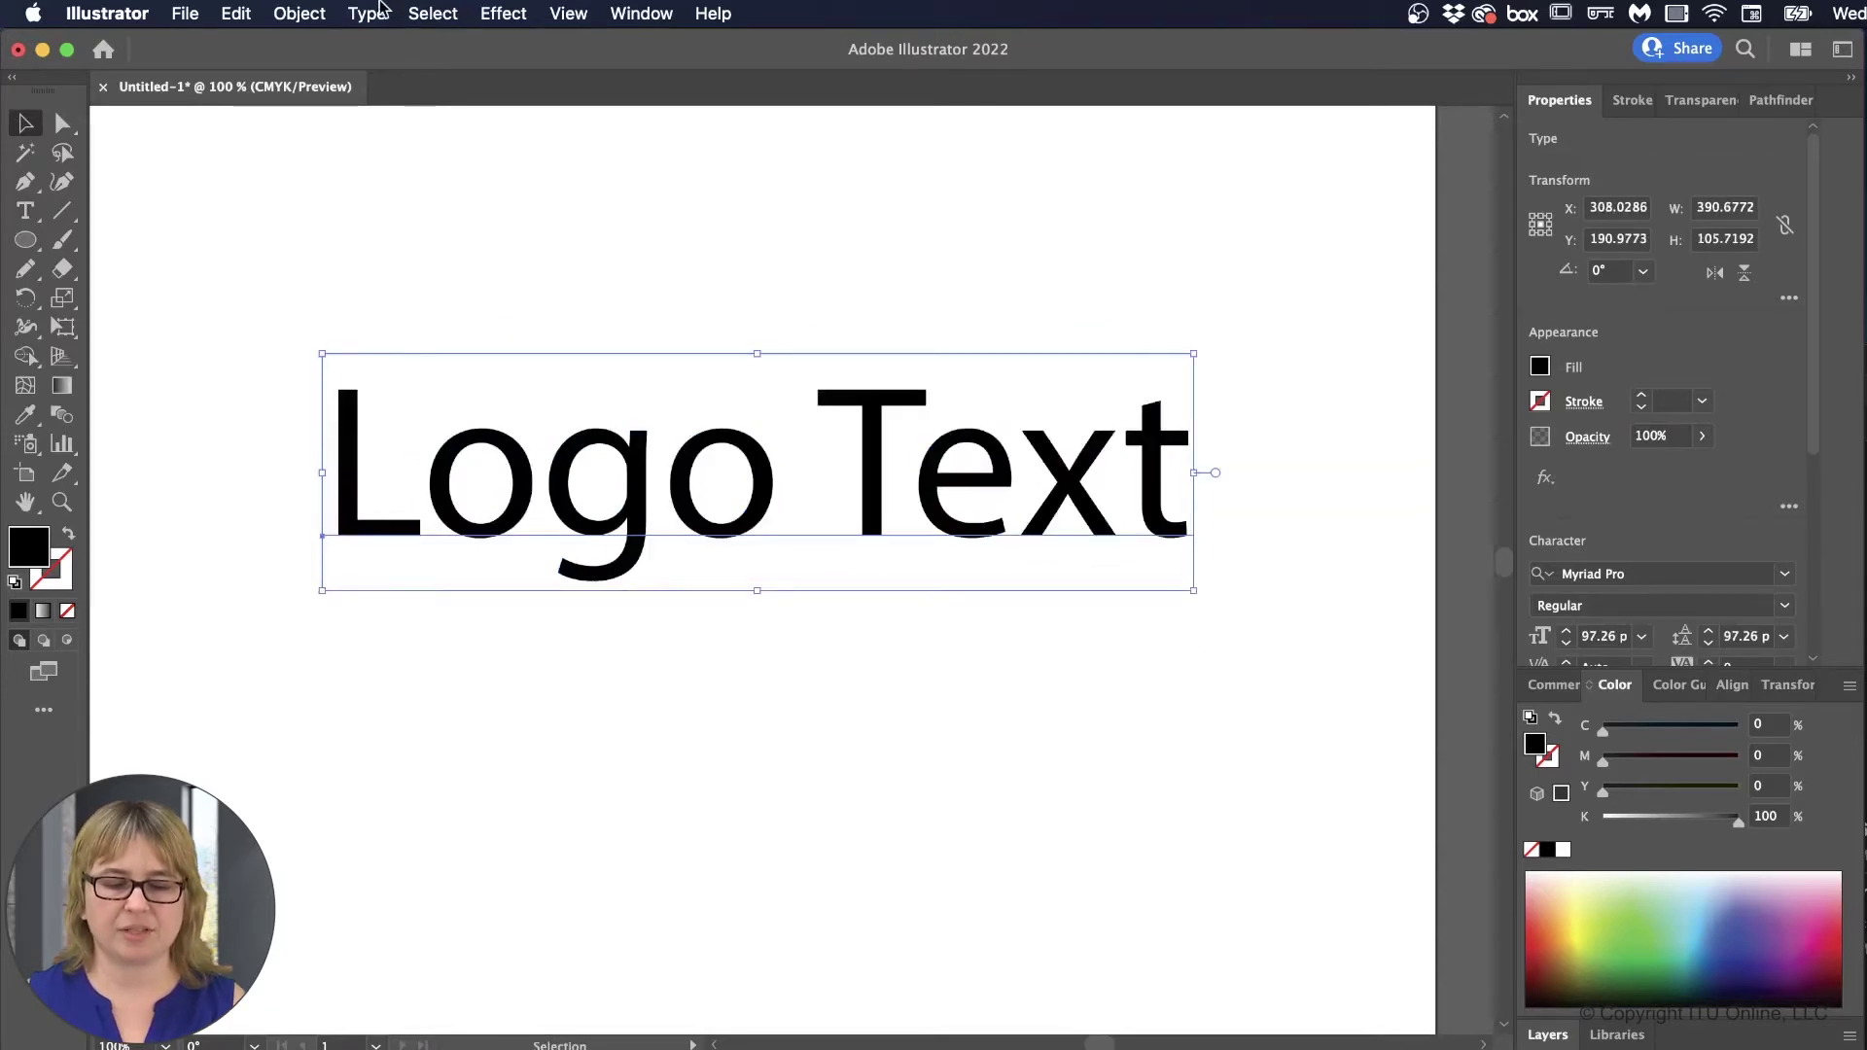
Step: Turn 'Logo Text' into a group of outlined letter shapes with Type > Create Outlines
left_click(374, 11)
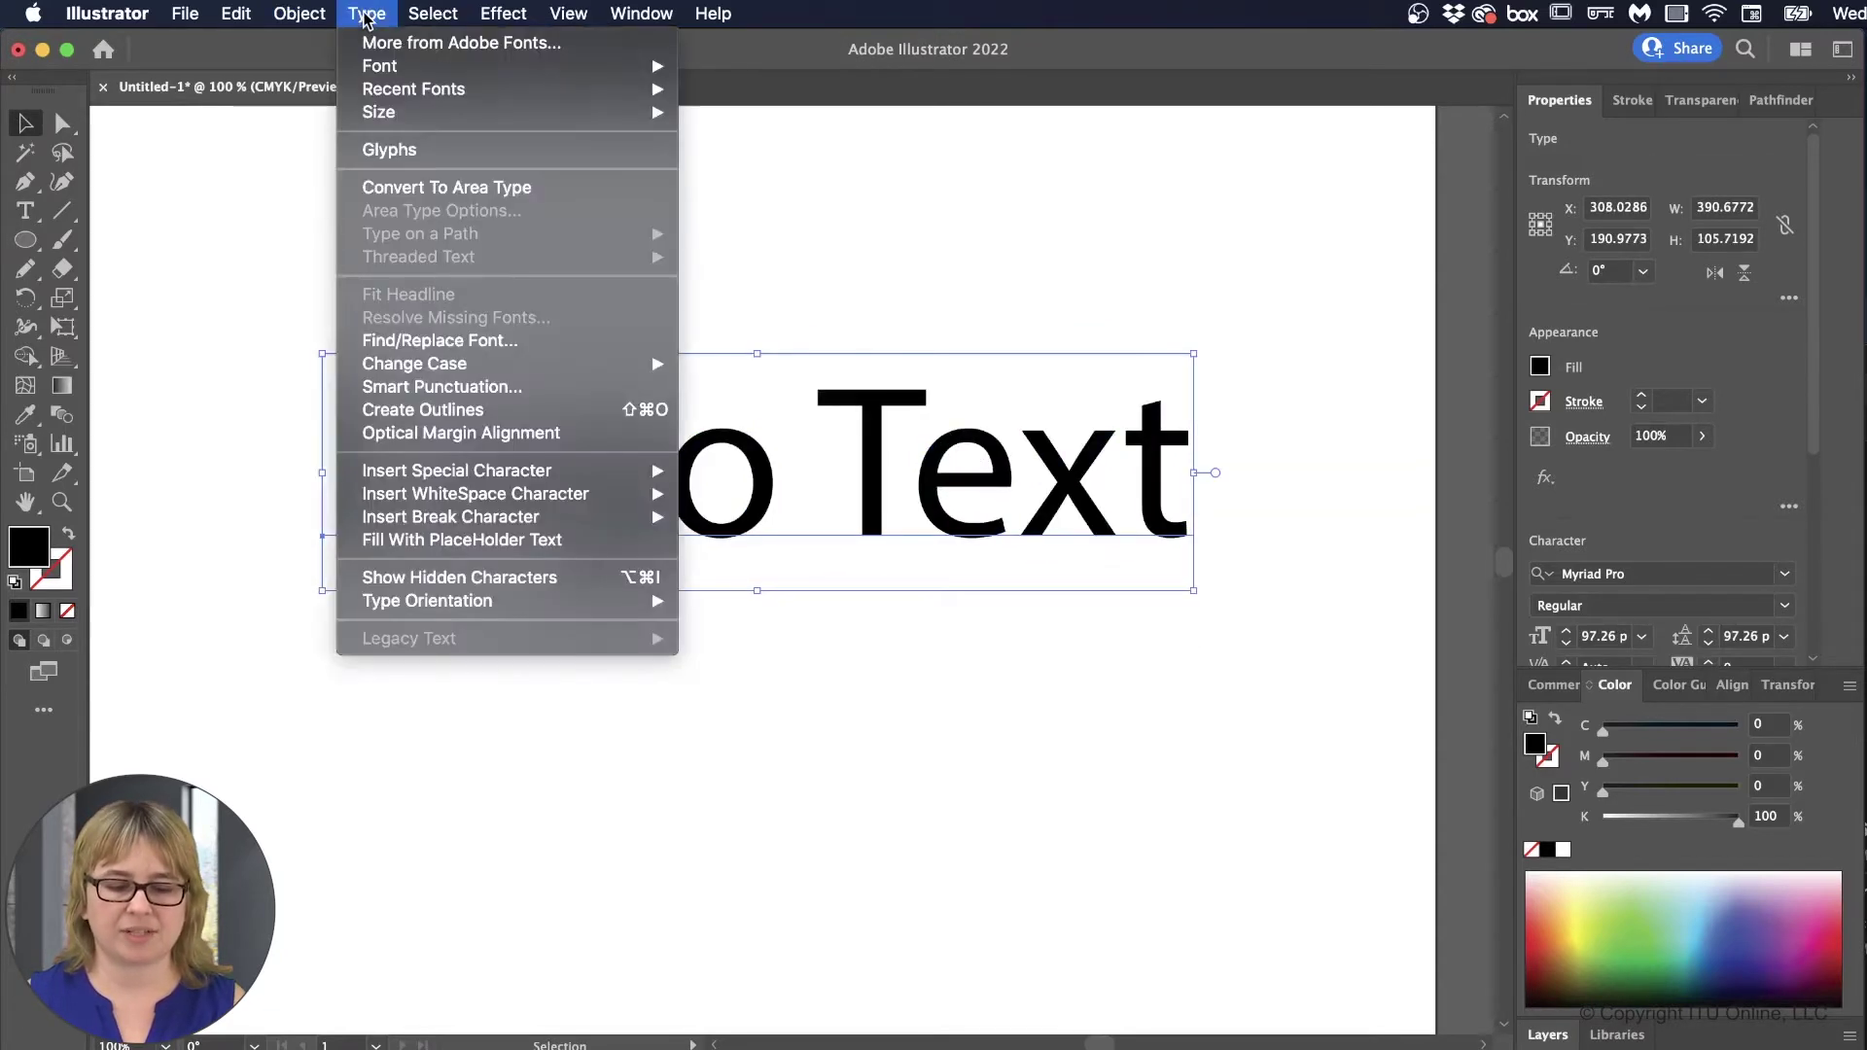
left_click(410, 410)
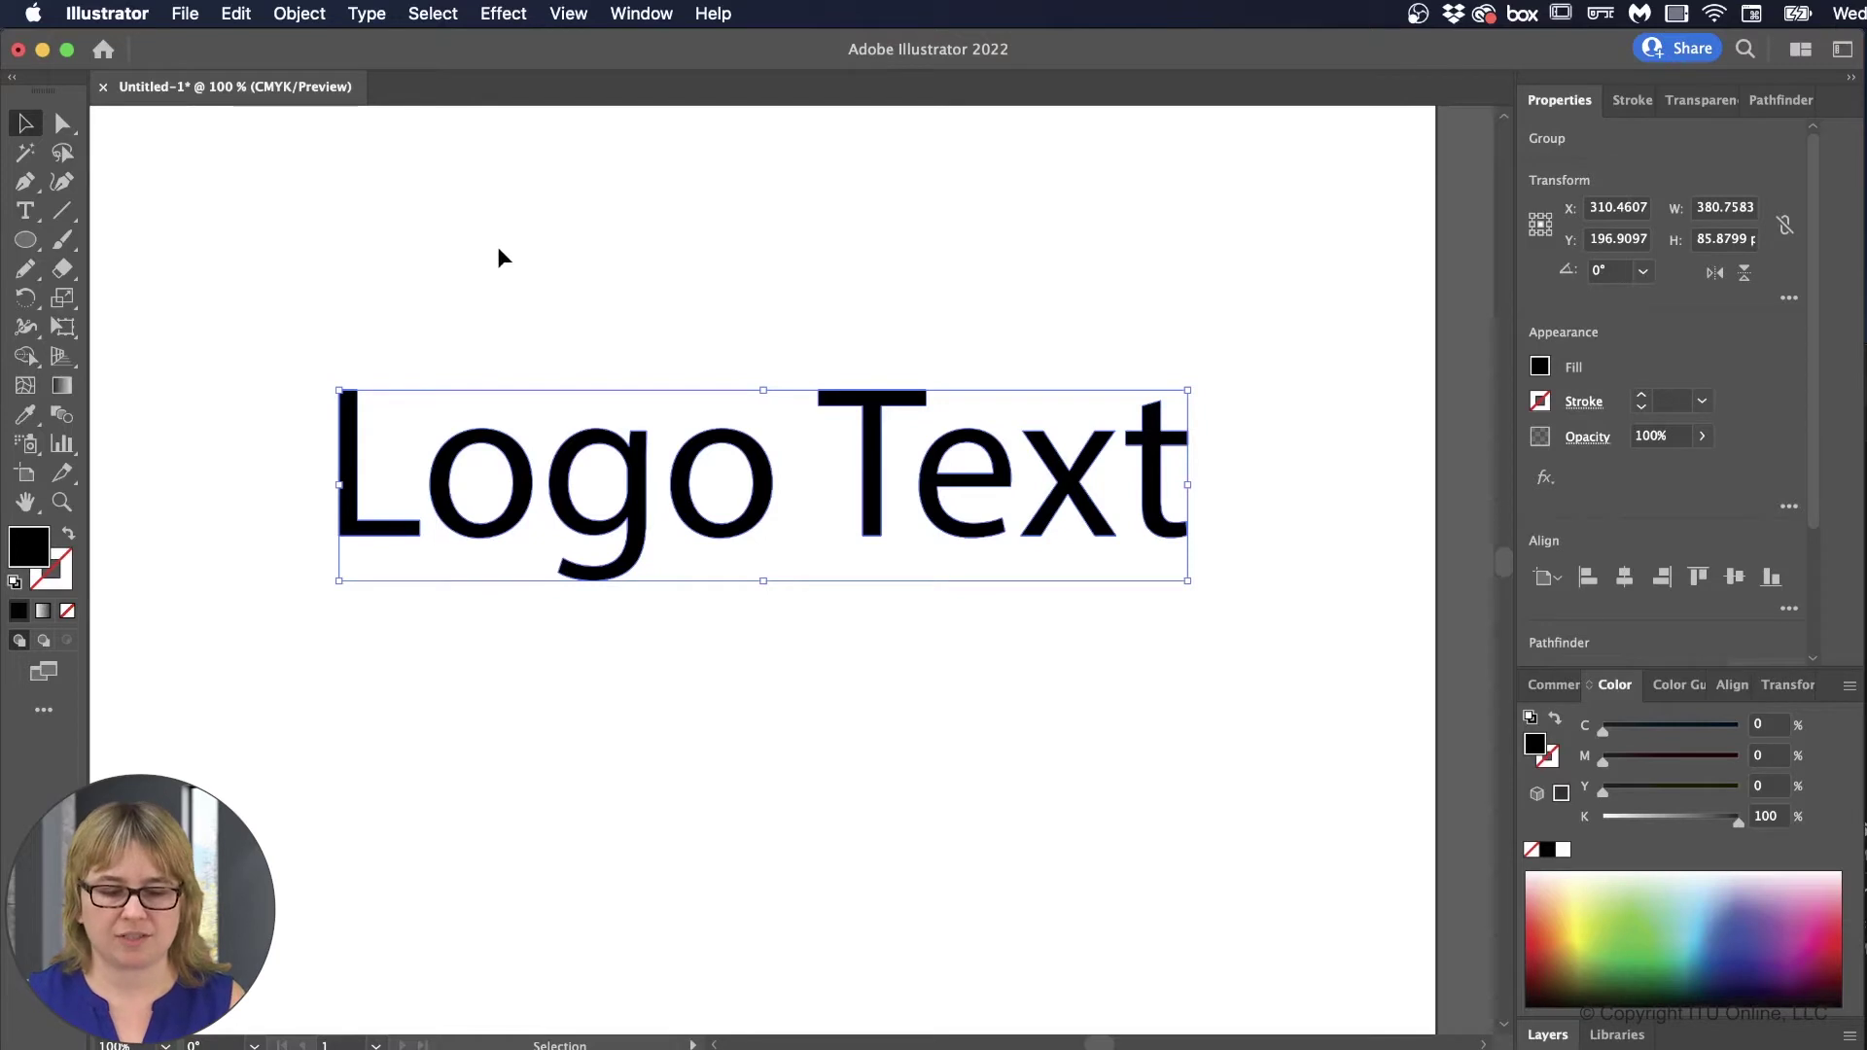
left_click(504, 268)
left_click(564, 428)
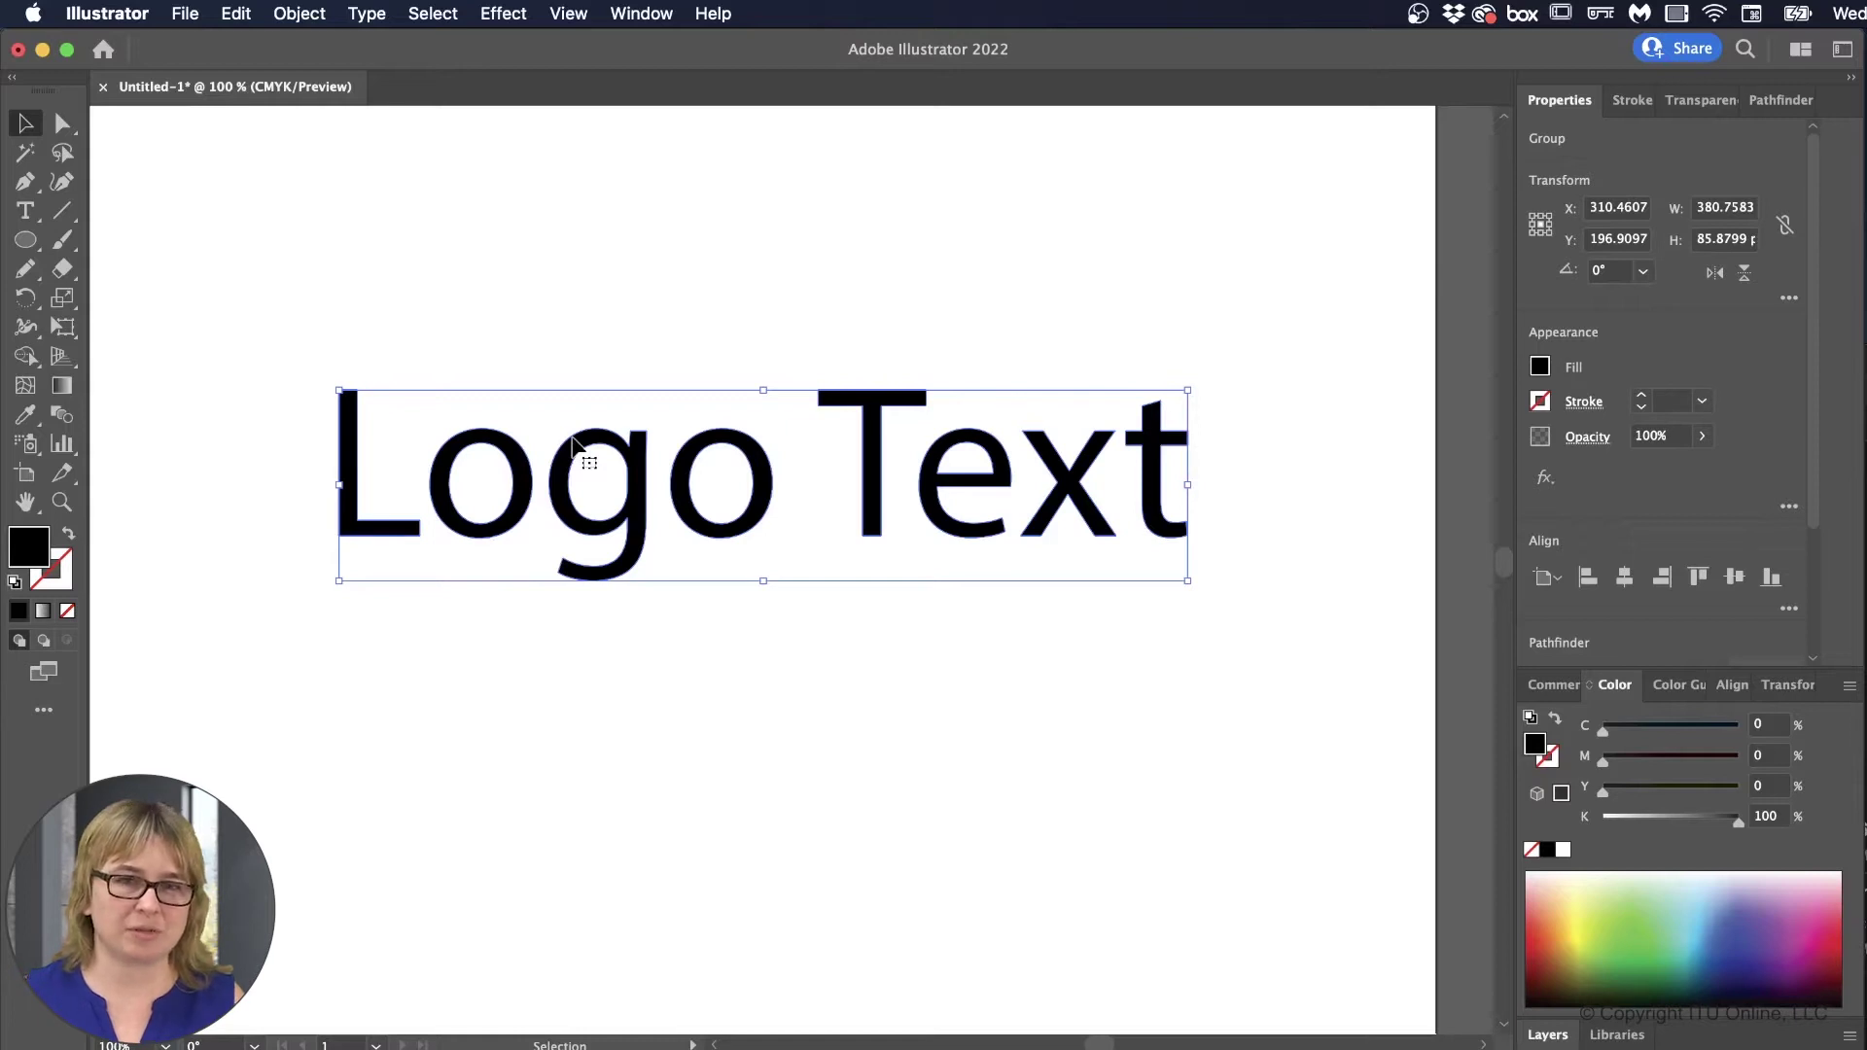
Step: Ungroup the outlined letters so each letter can be selected on its own
left_click(313, 13)
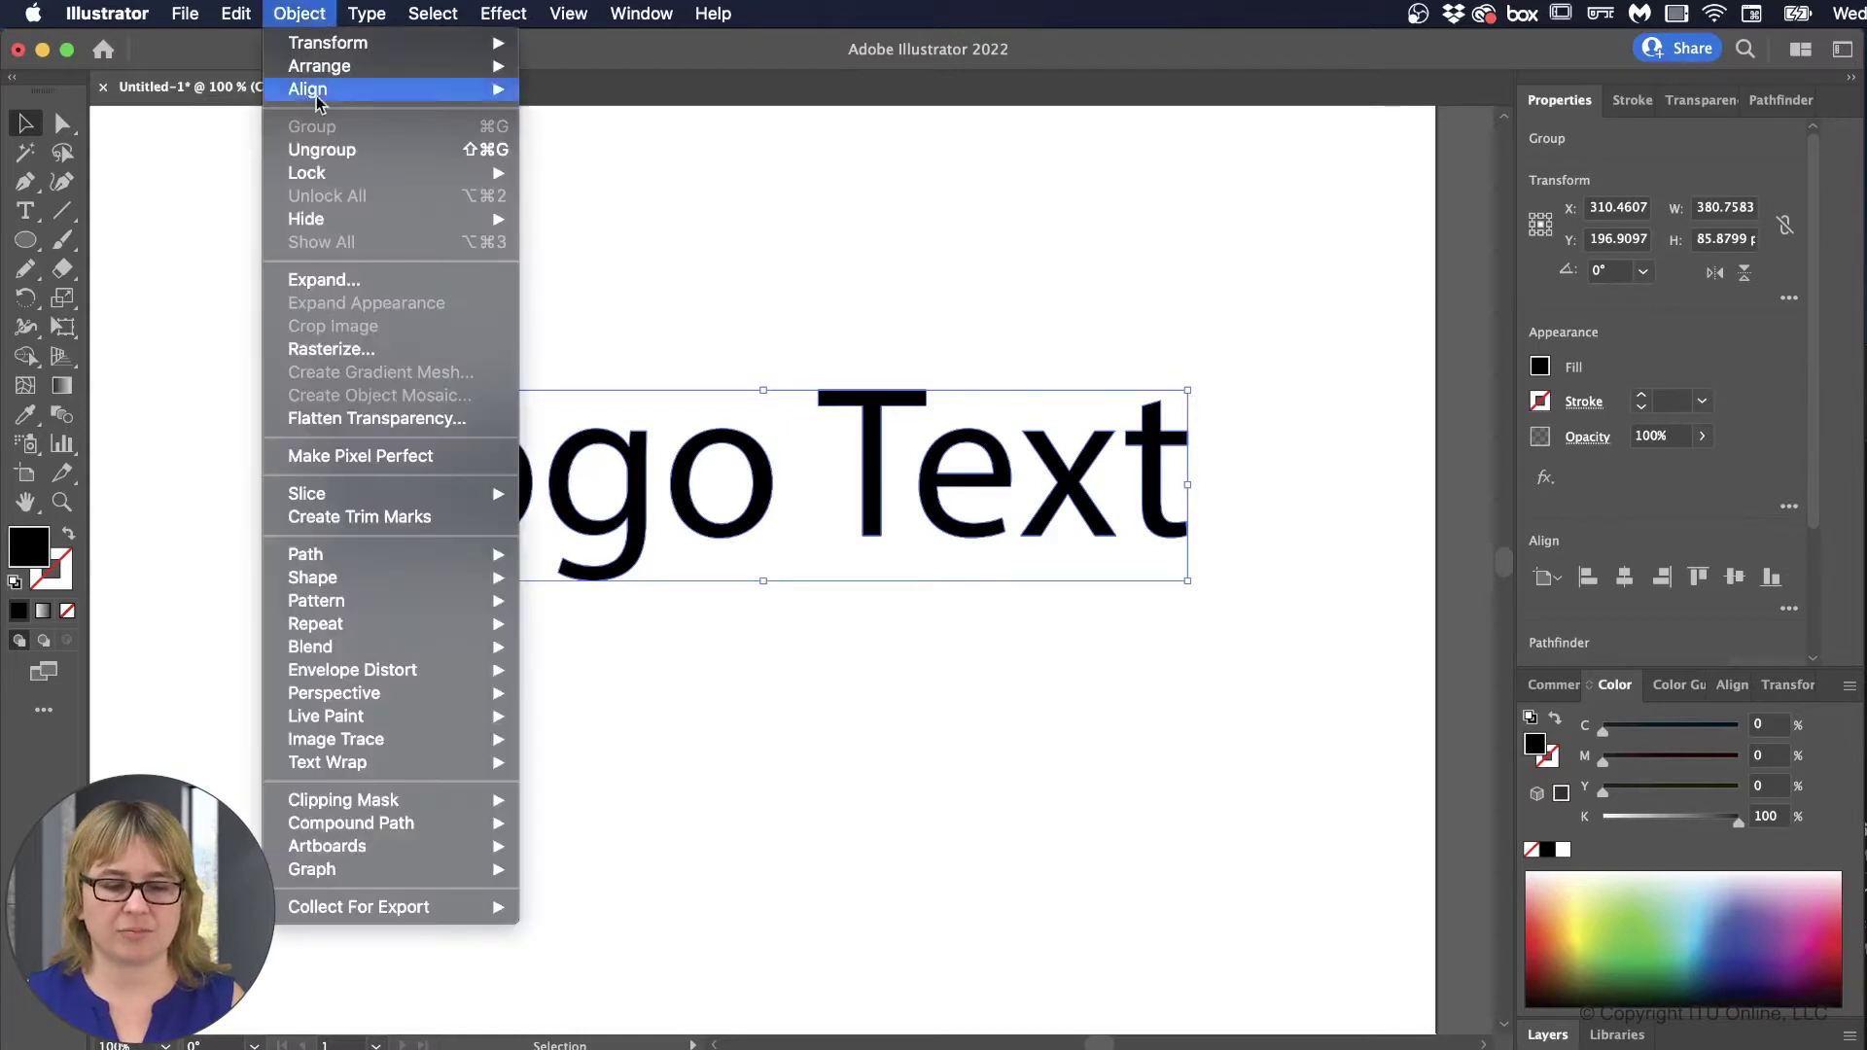
left_click(313, 150)
left_click(720, 309)
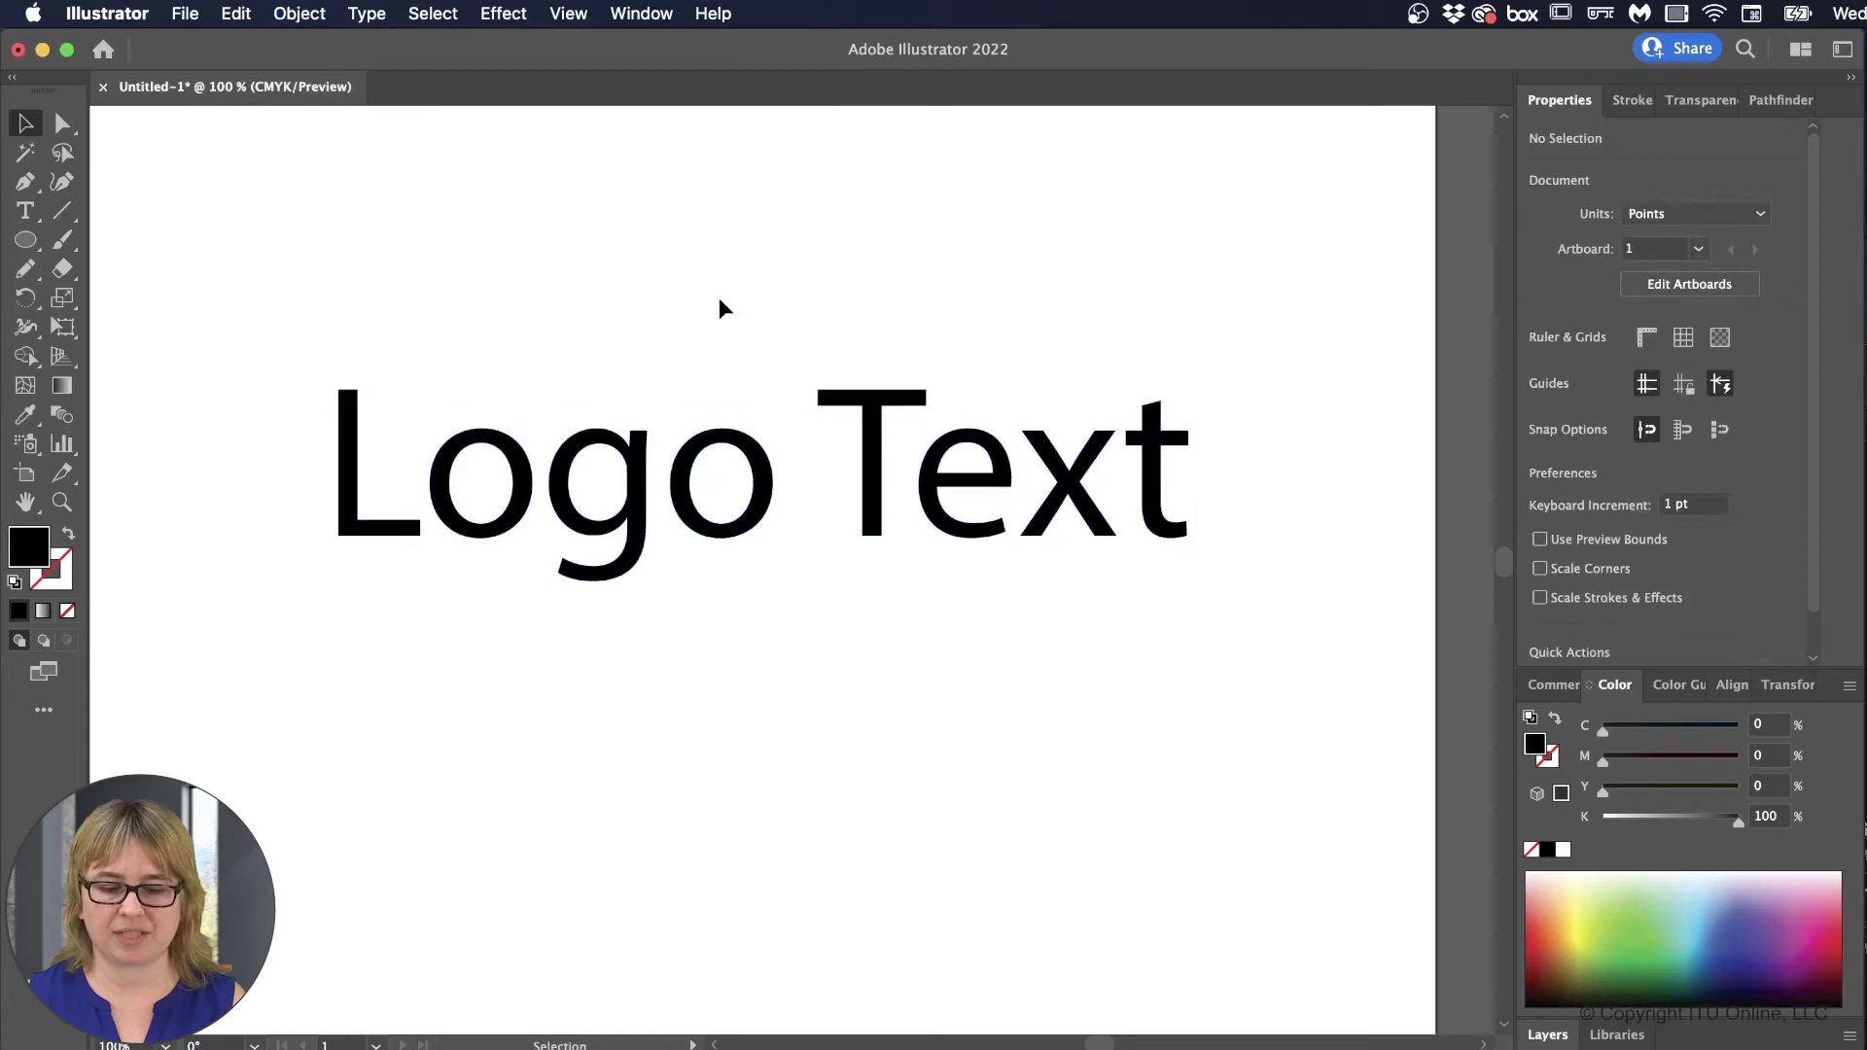
left_click(610, 449)
left_click(721, 440)
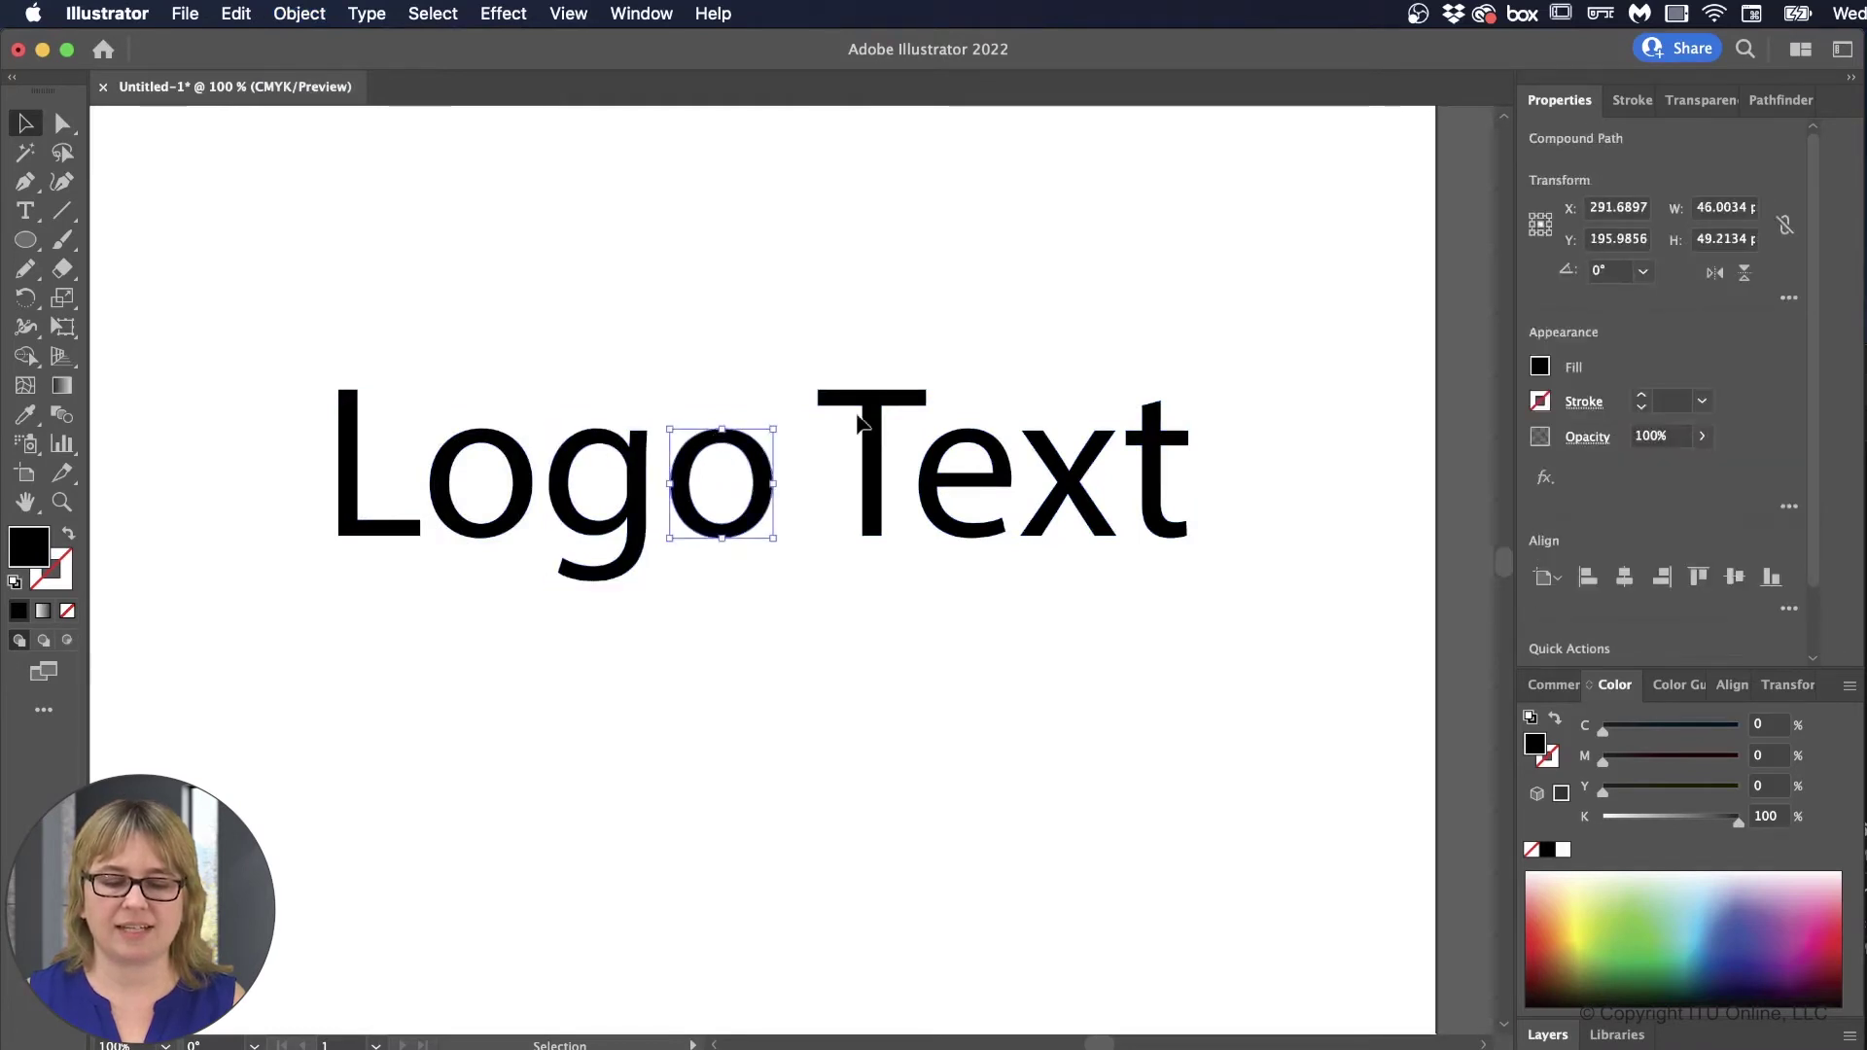
left_click(859, 423)
left_click(959, 449)
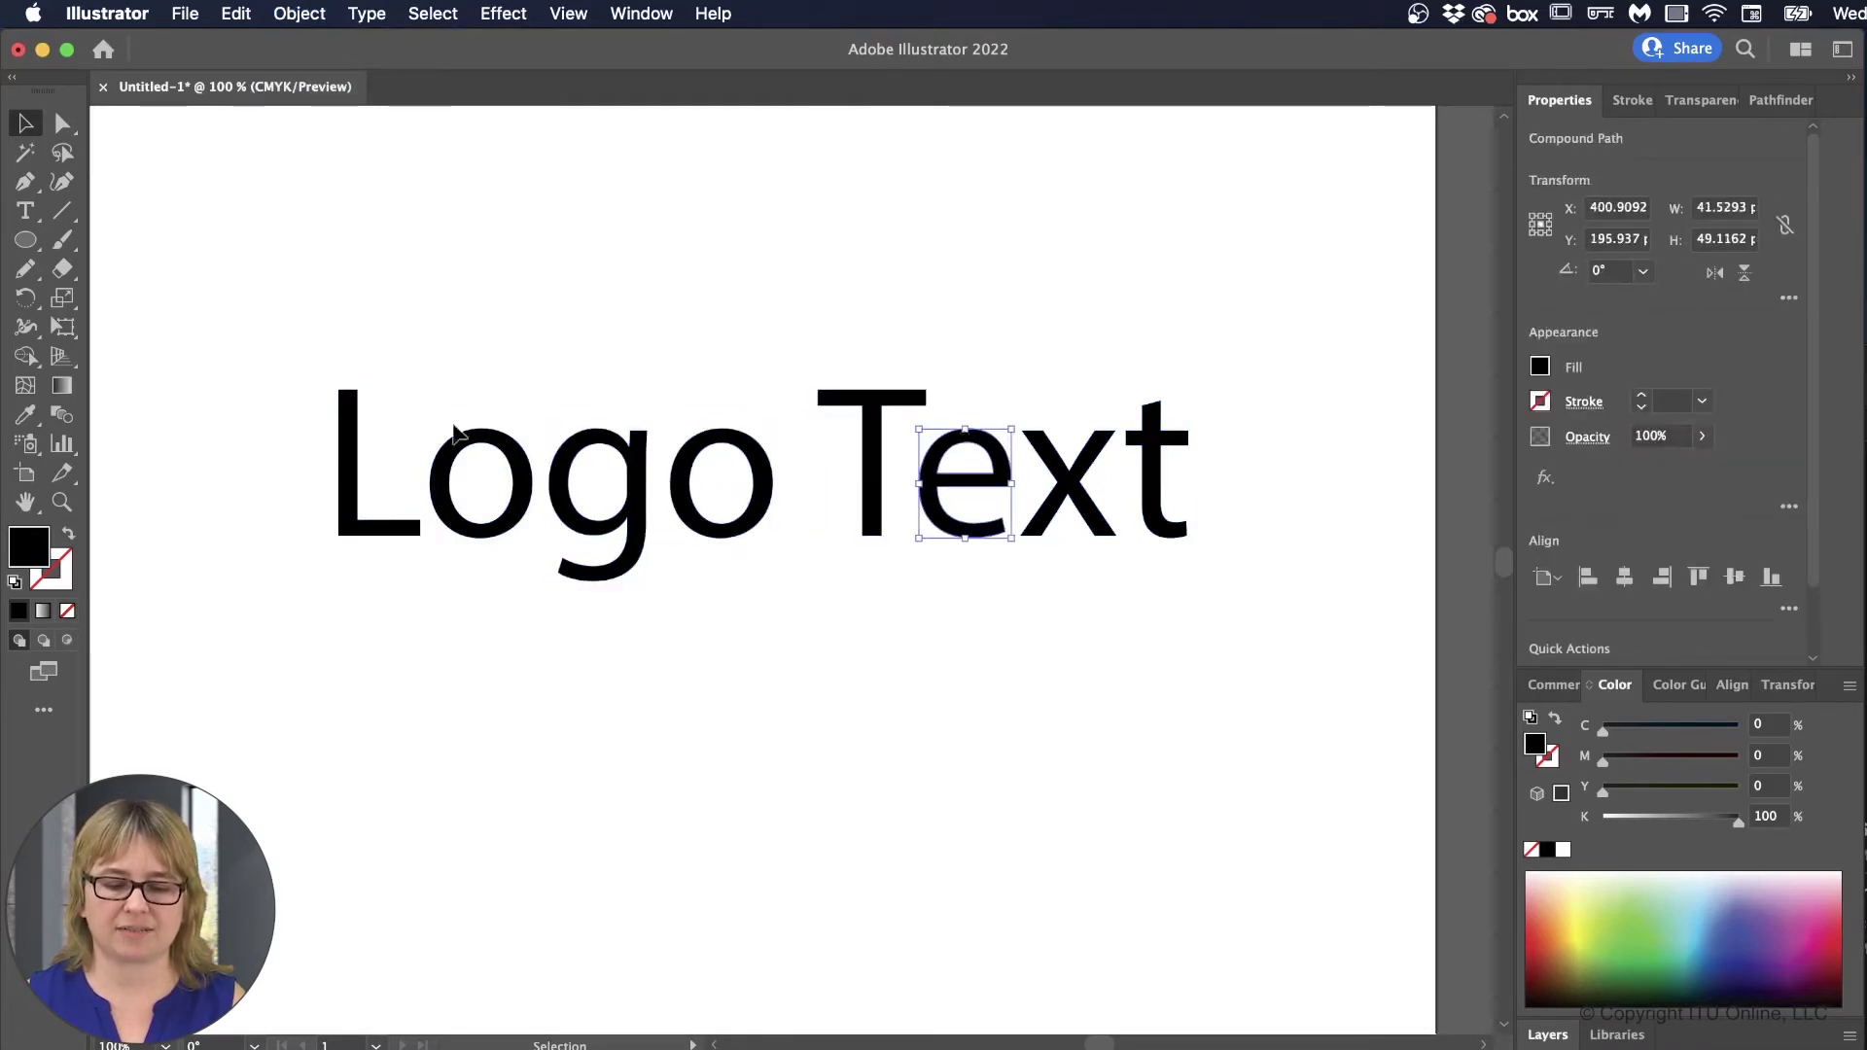
Step: Slide the o, g and o tightly against the L and move the T beside them
left_click_drag(486, 437, 442, 435)
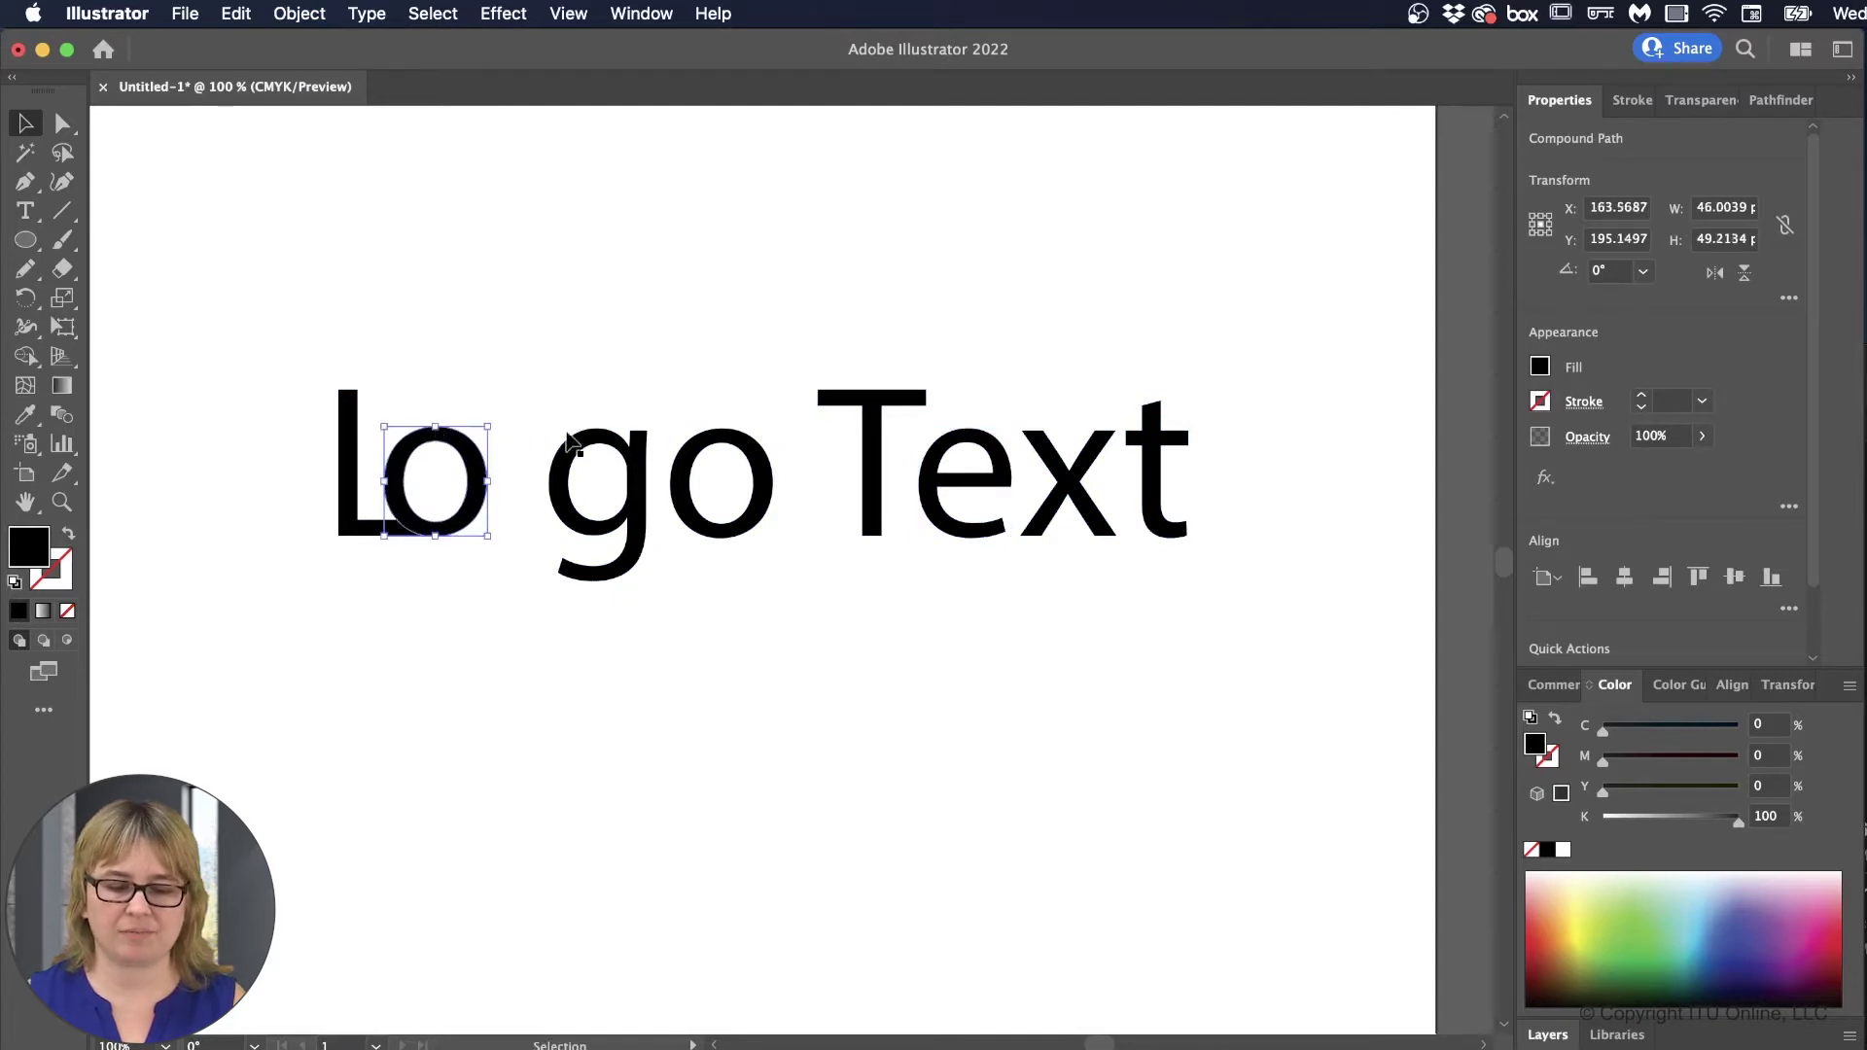
left_click_drag(594, 453, 519, 453)
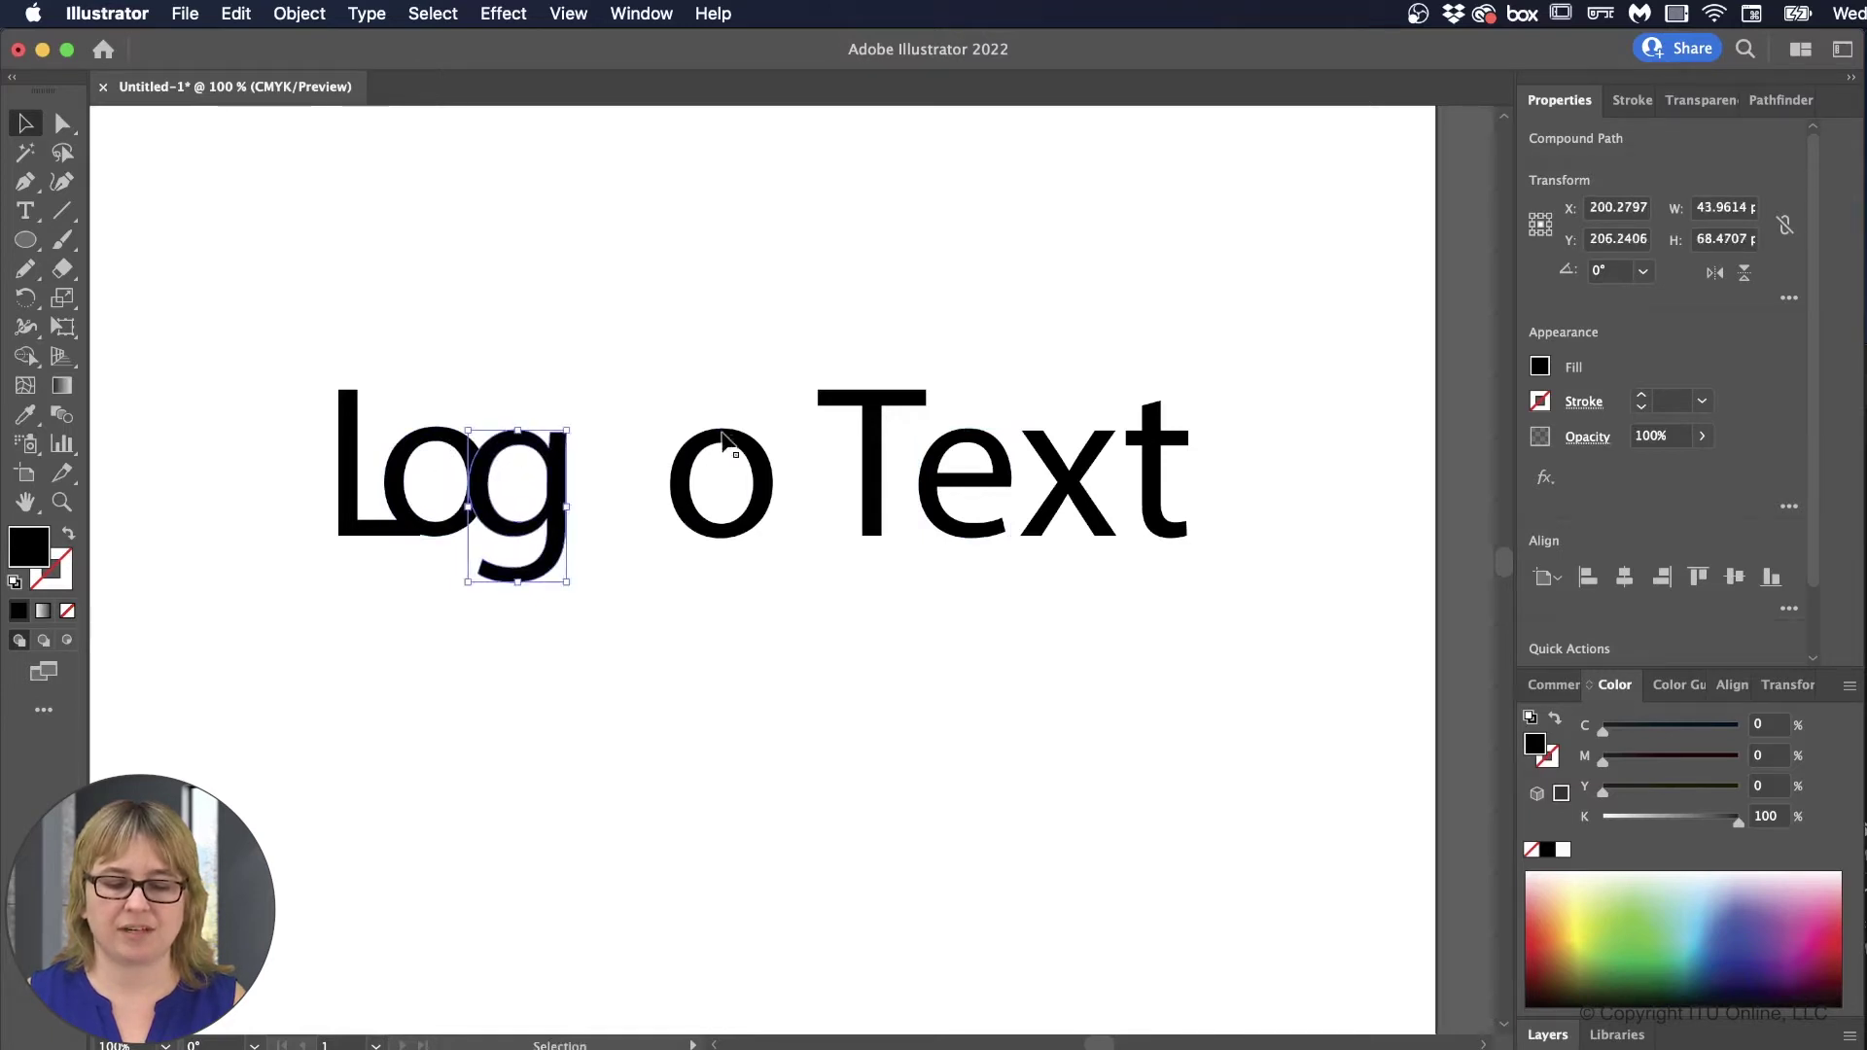
left_click_drag(725, 443, 613, 443)
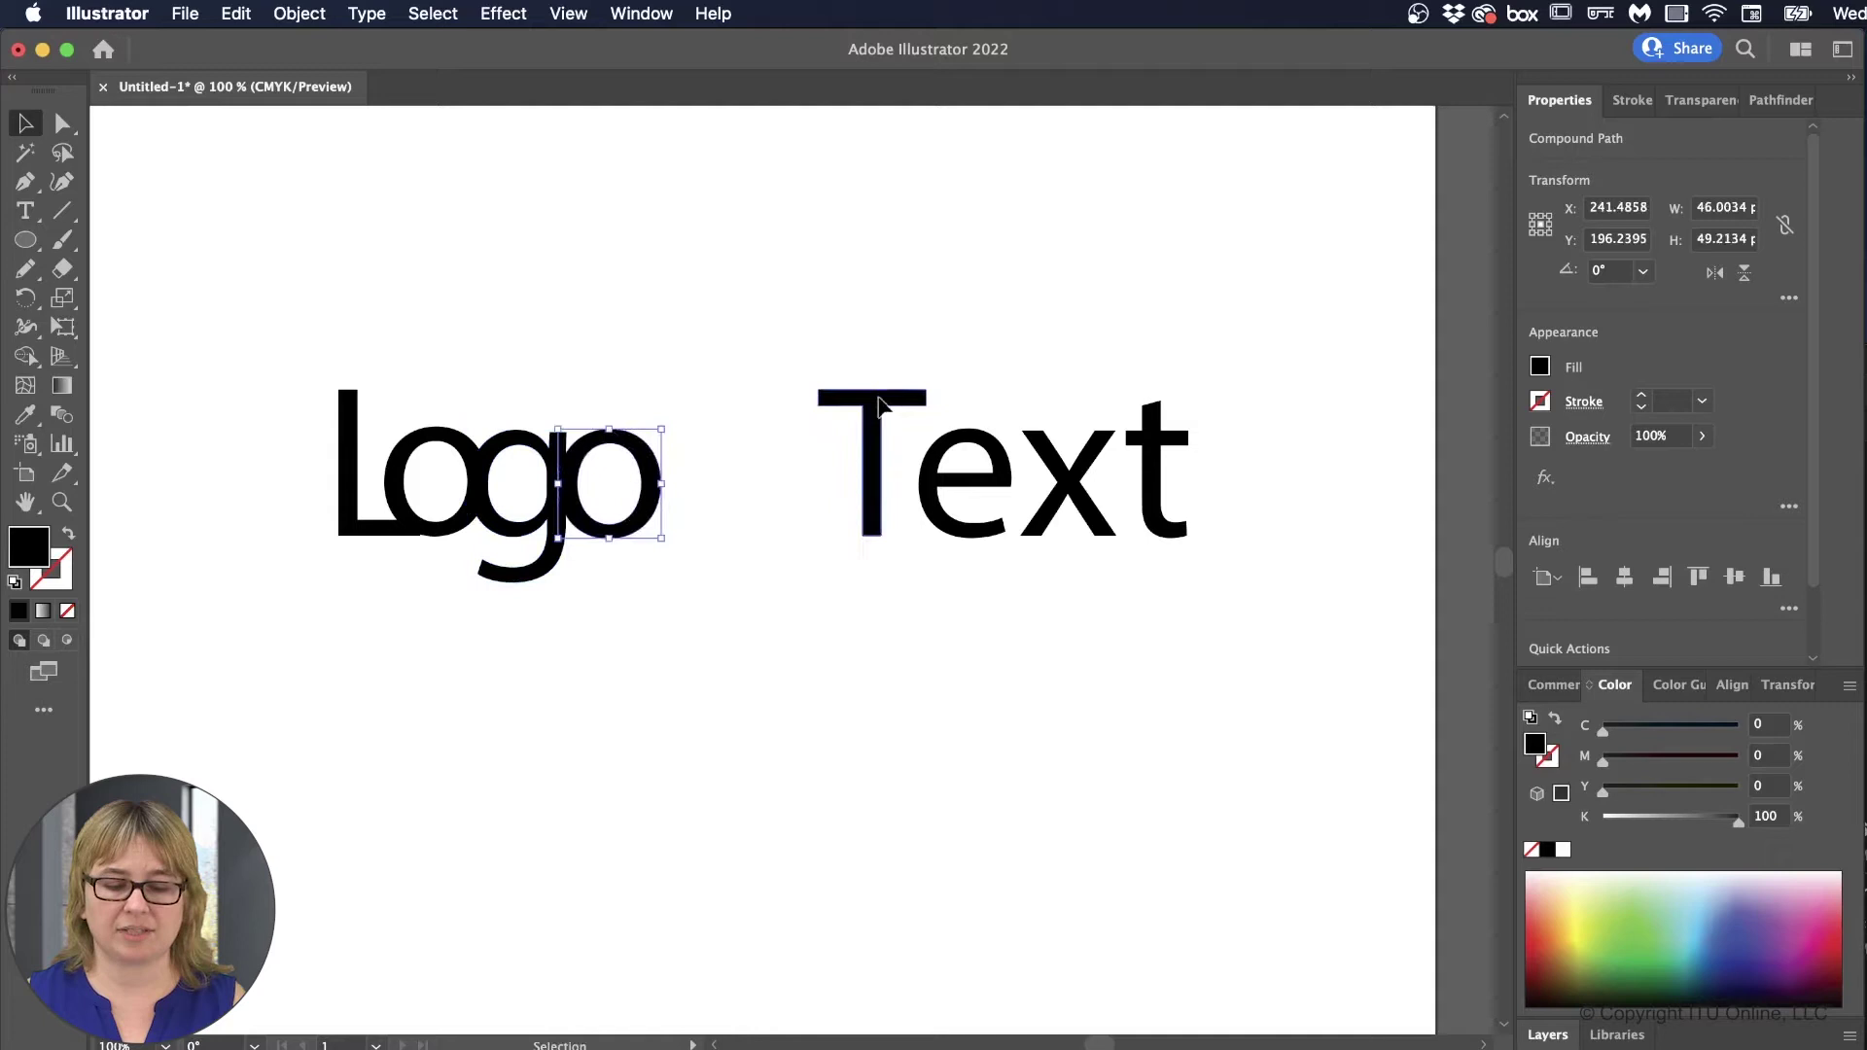
left_click_drag(878, 407, 732, 404)
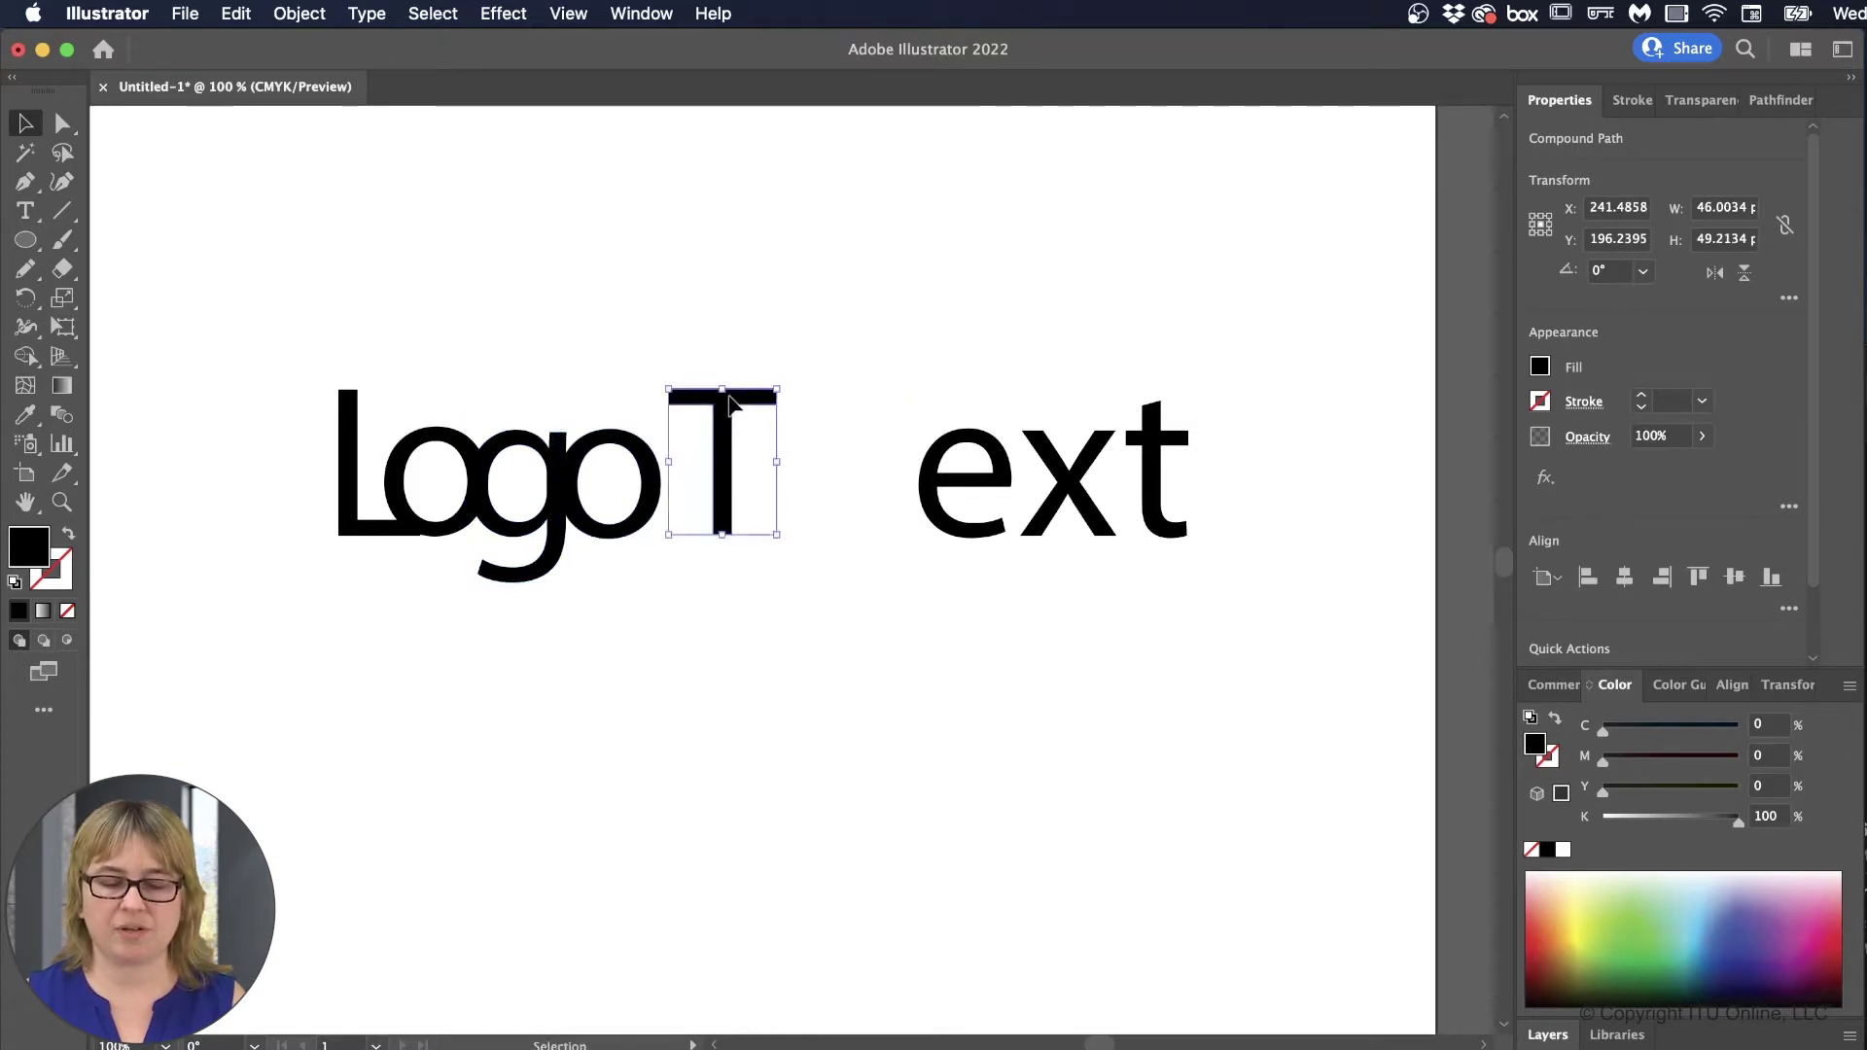
left_click(792, 394)
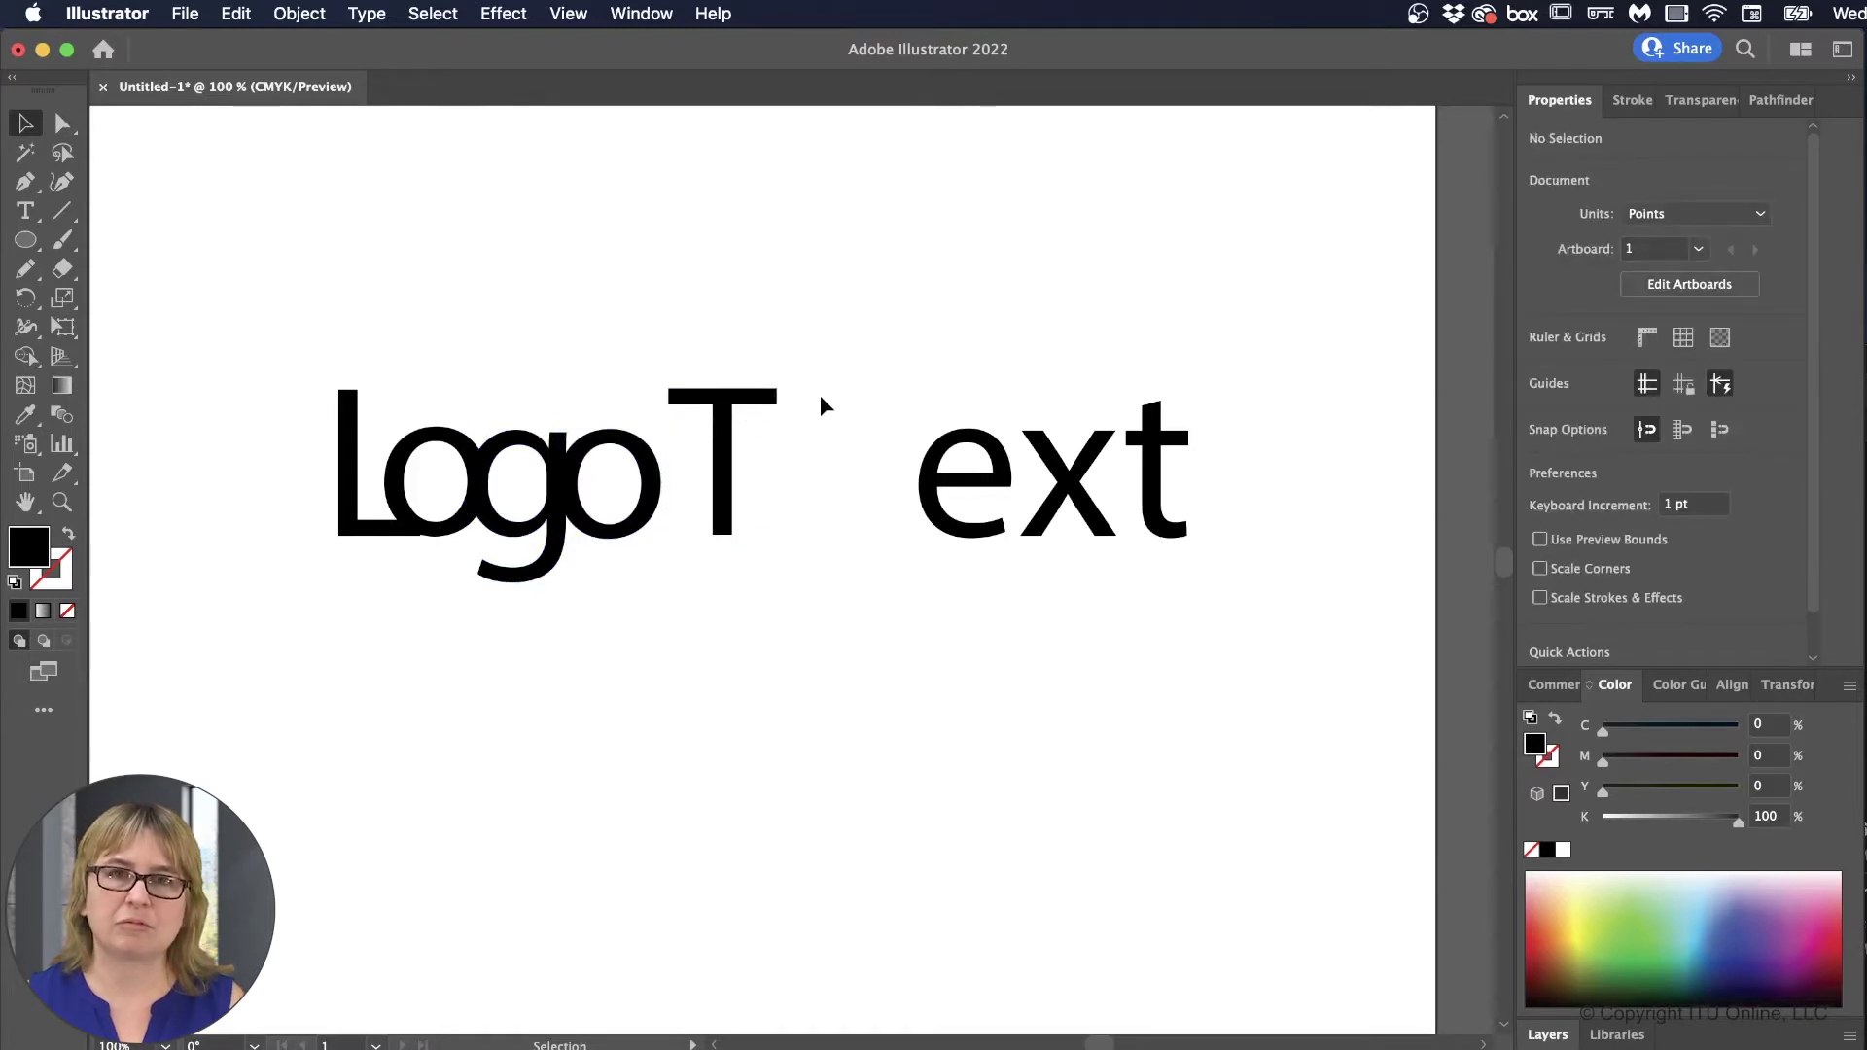
left_click(596, 489)
left_click_drag(588, 449, 618, 449)
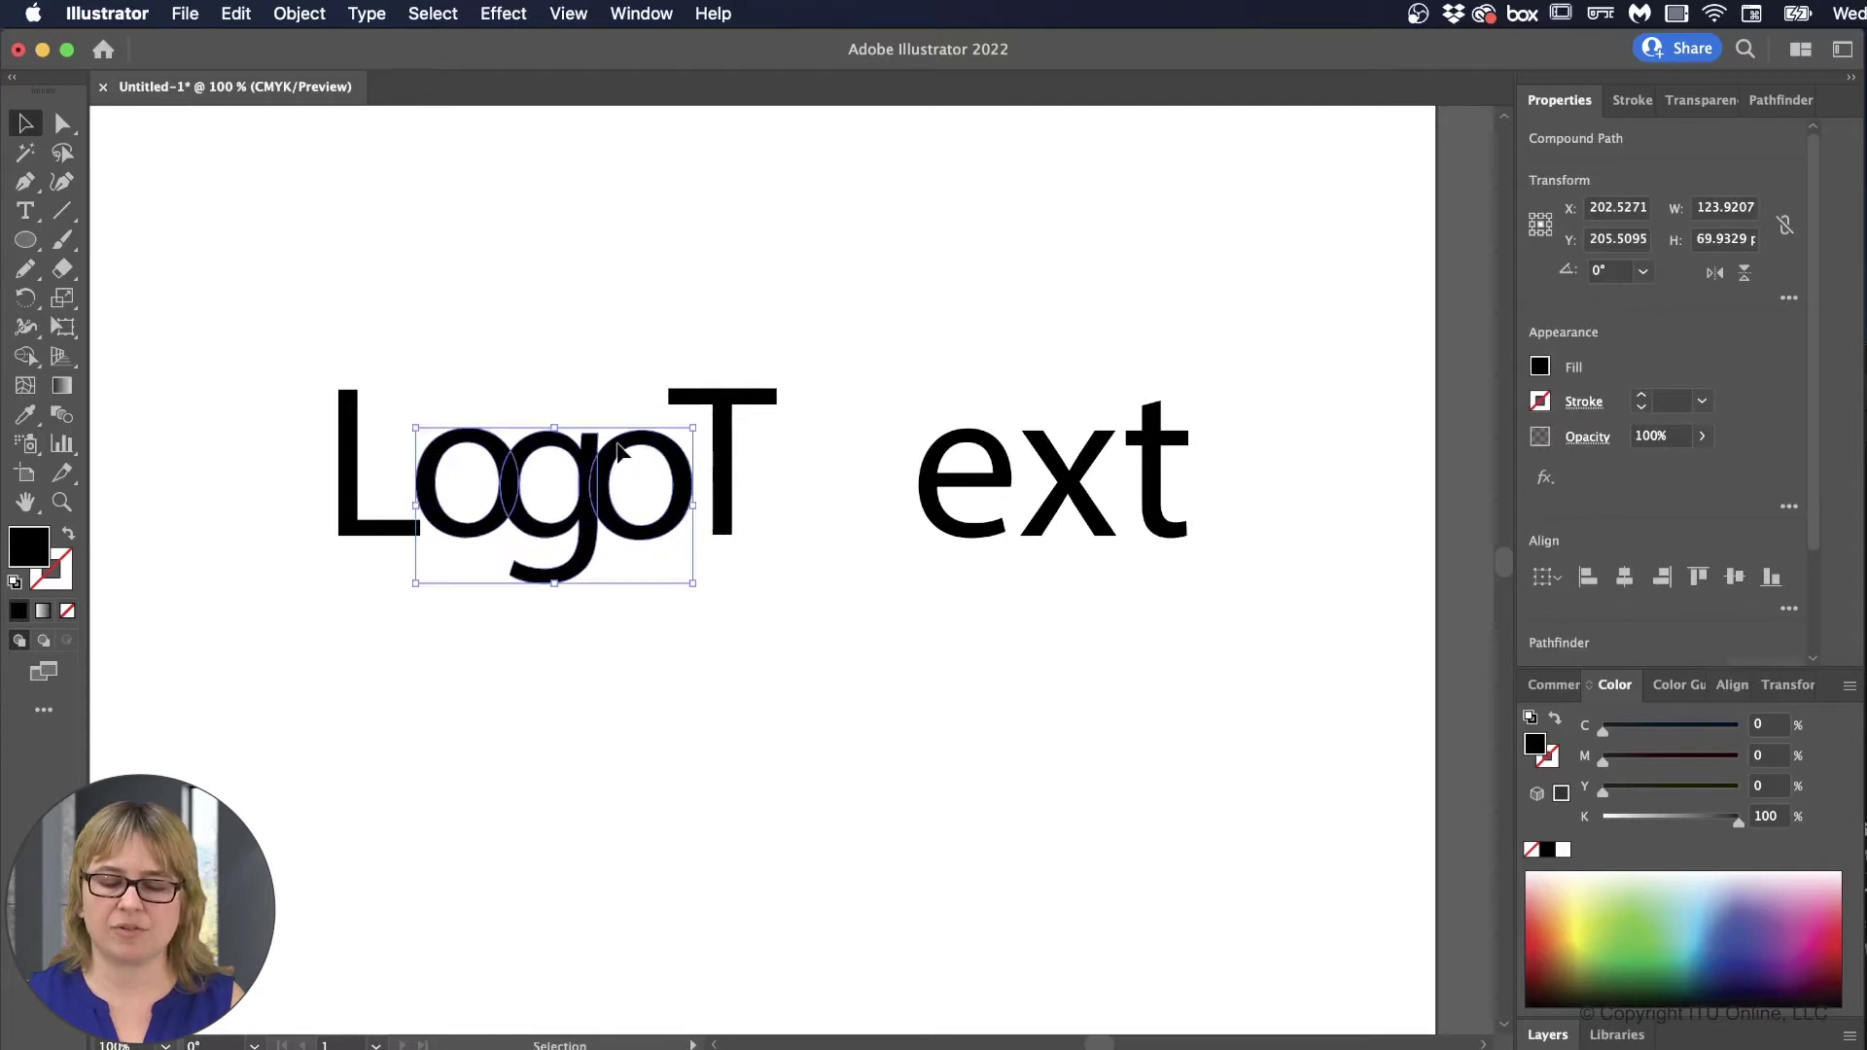
left_click_drag(721, 394, 784, 395)
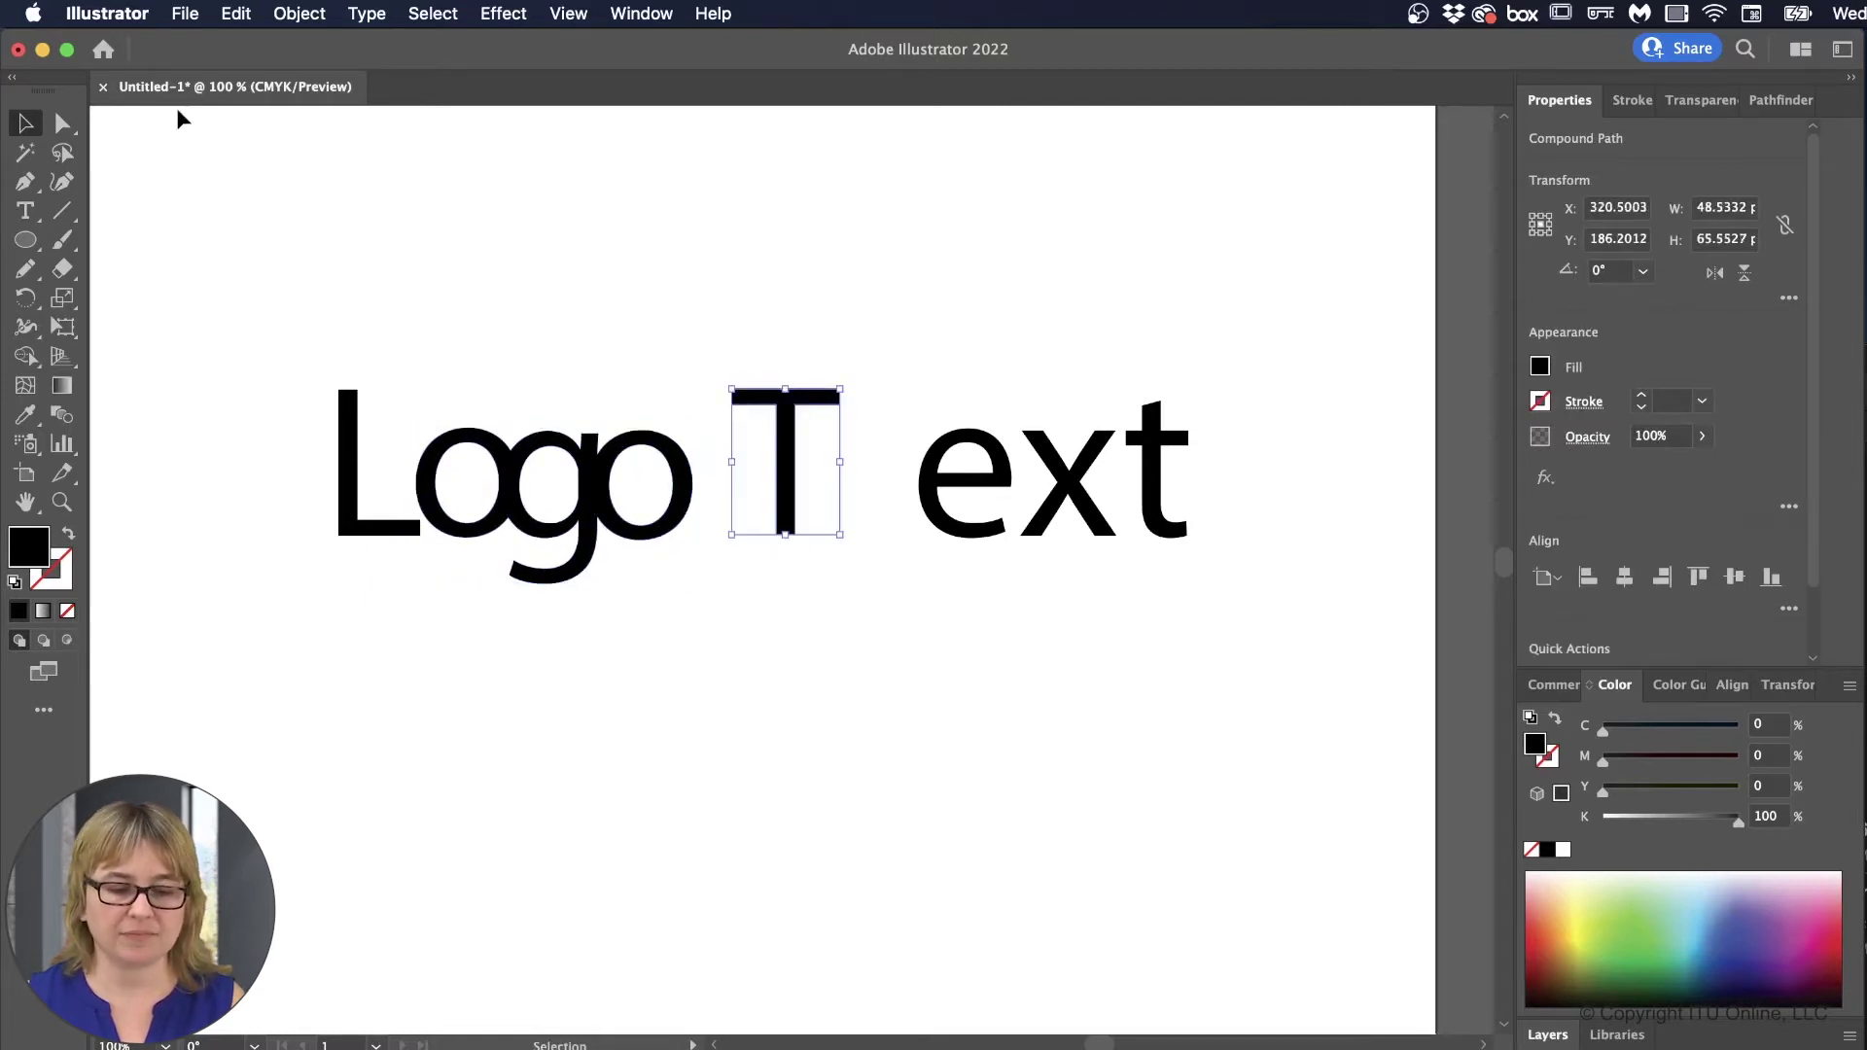
Step: Pull the T crossbar's top-left and top-right corner anchors outward for slanted ends
left_click(61, 125)
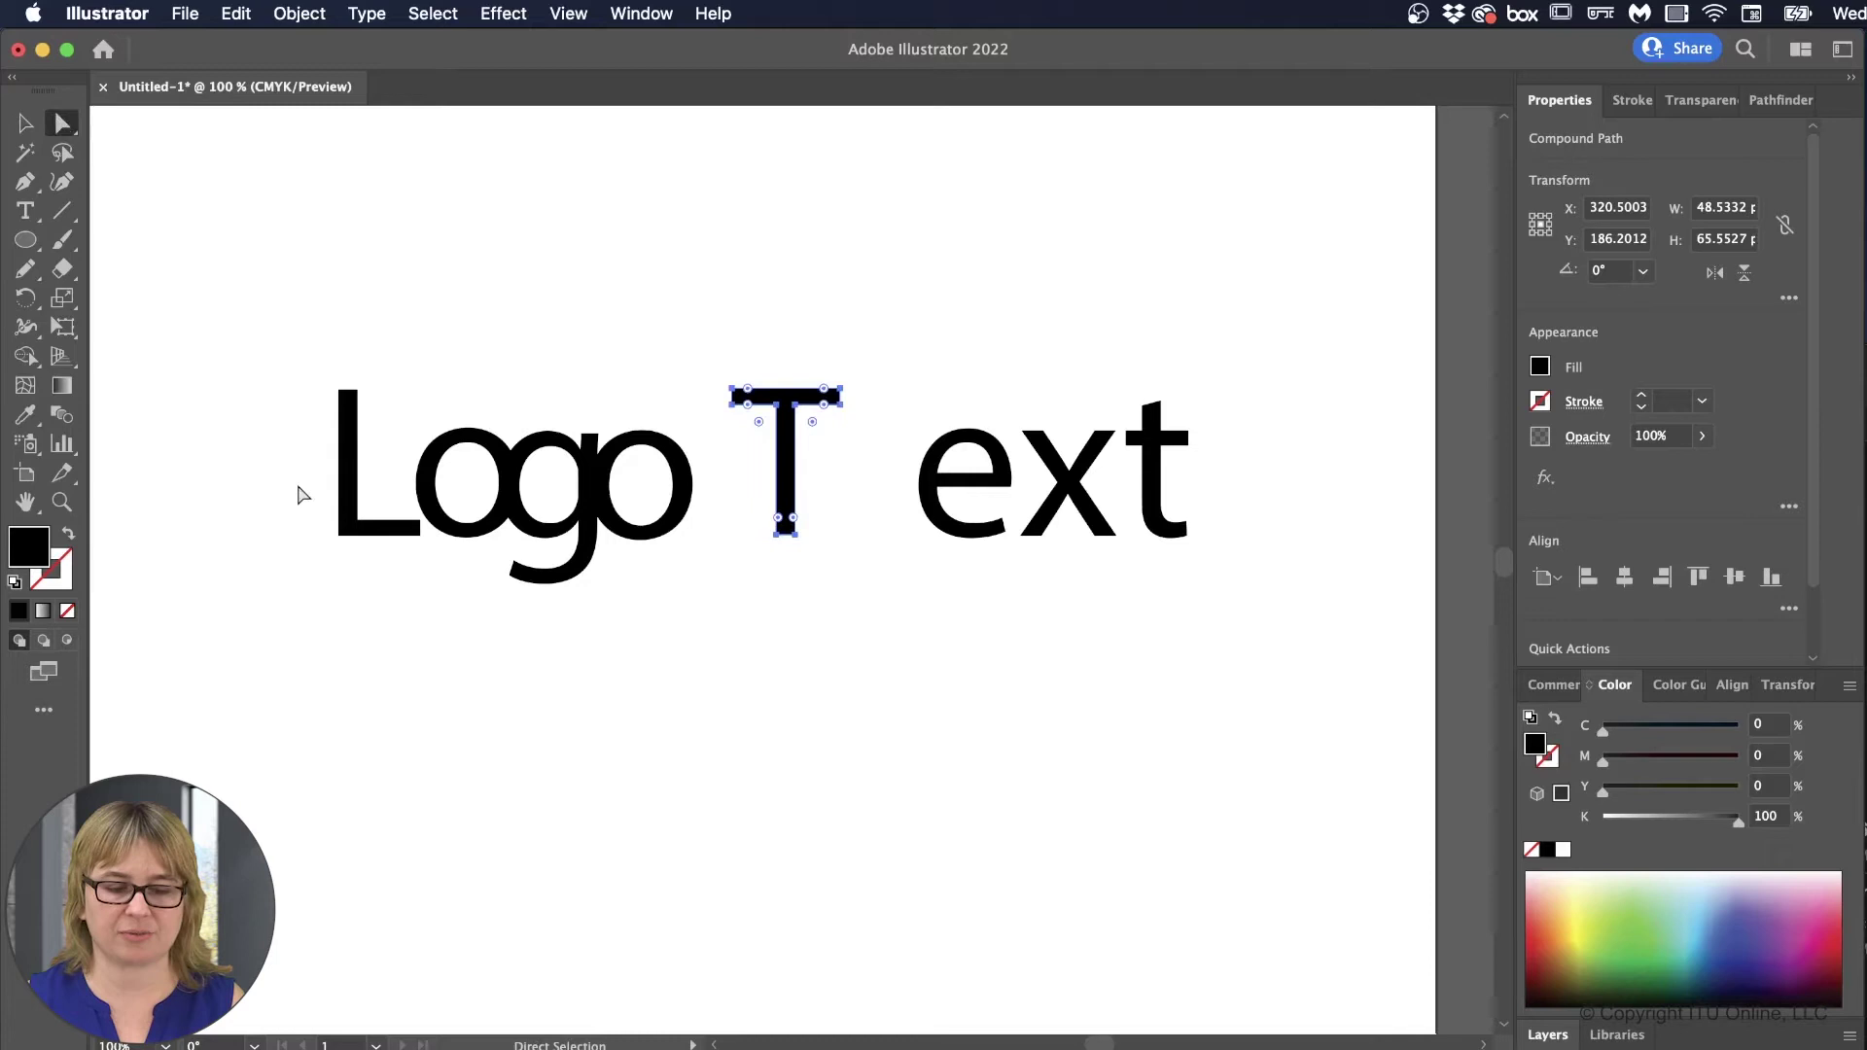
key("super+equal")
key("super+equal")
key("super+equal")
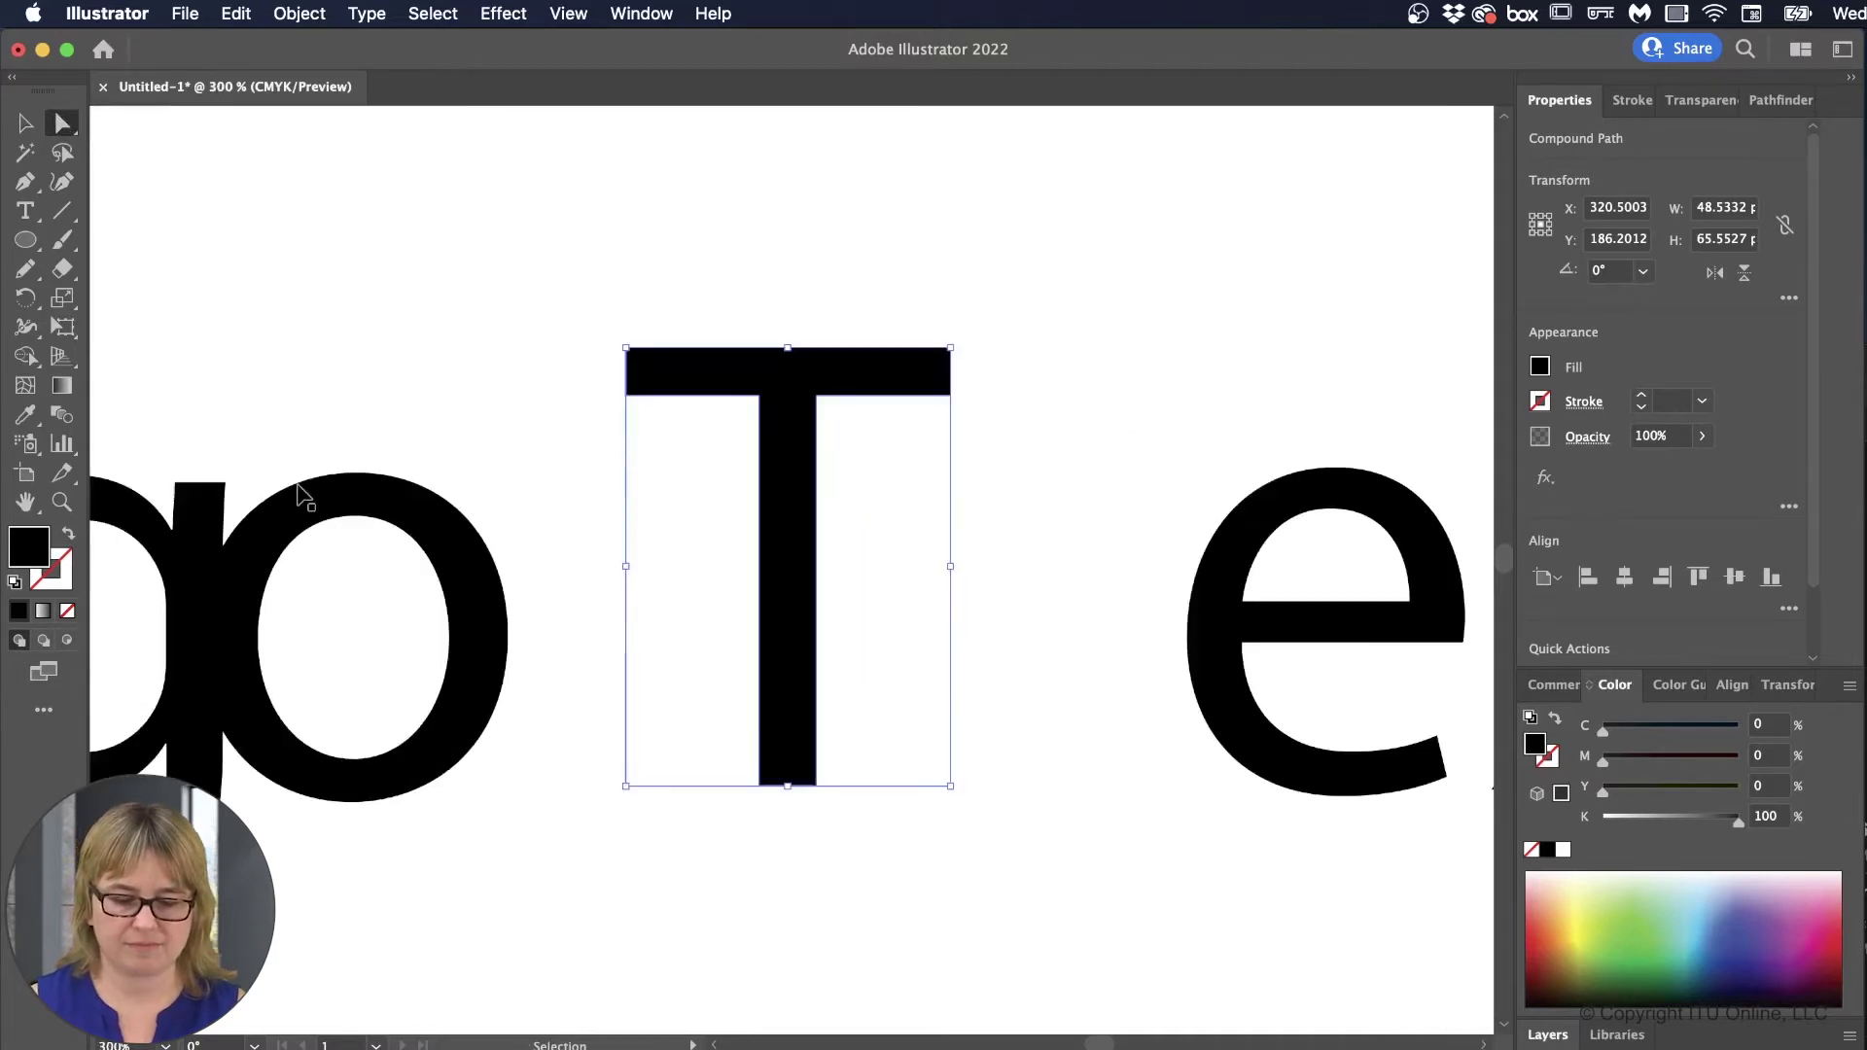
left_click(627, 395)
left_click(627, 396)
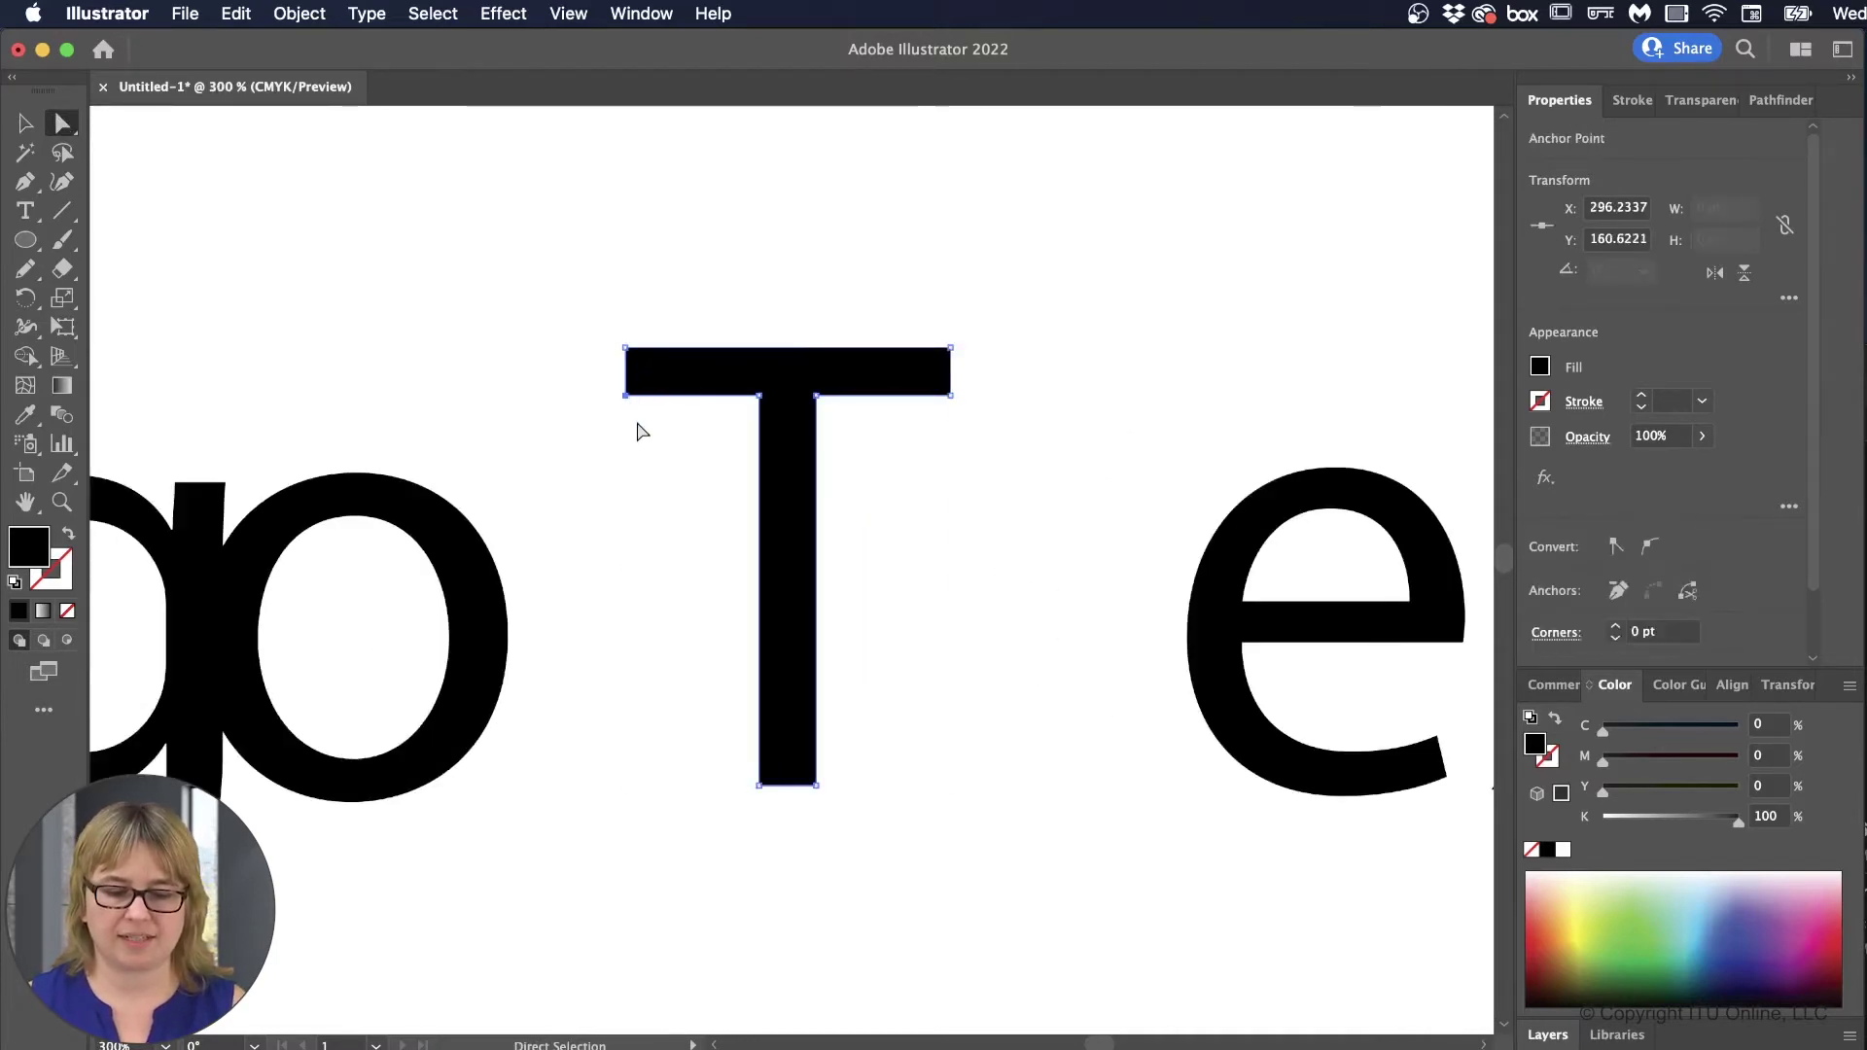
left_click(638, 402)
left_click(627, 395)
key("super+equal")
key("super+equal")
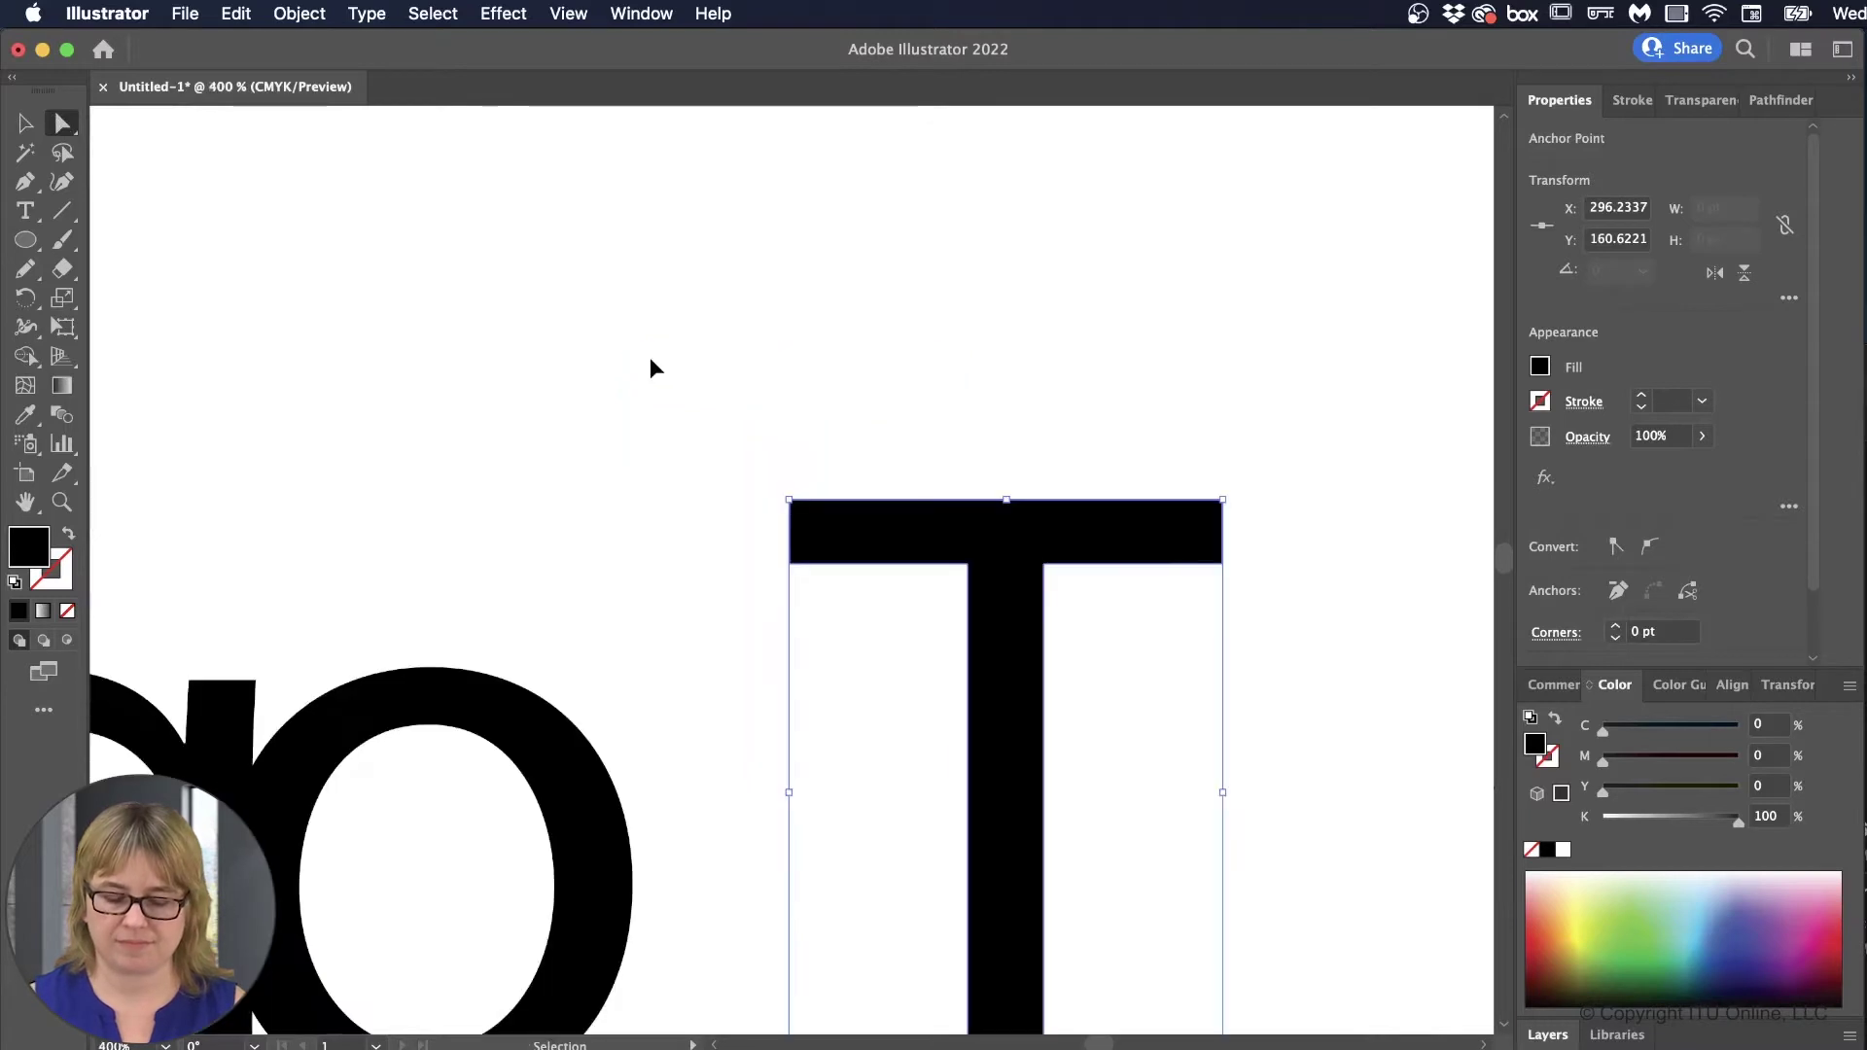
left_click_drag(738, 421, 652, 333)
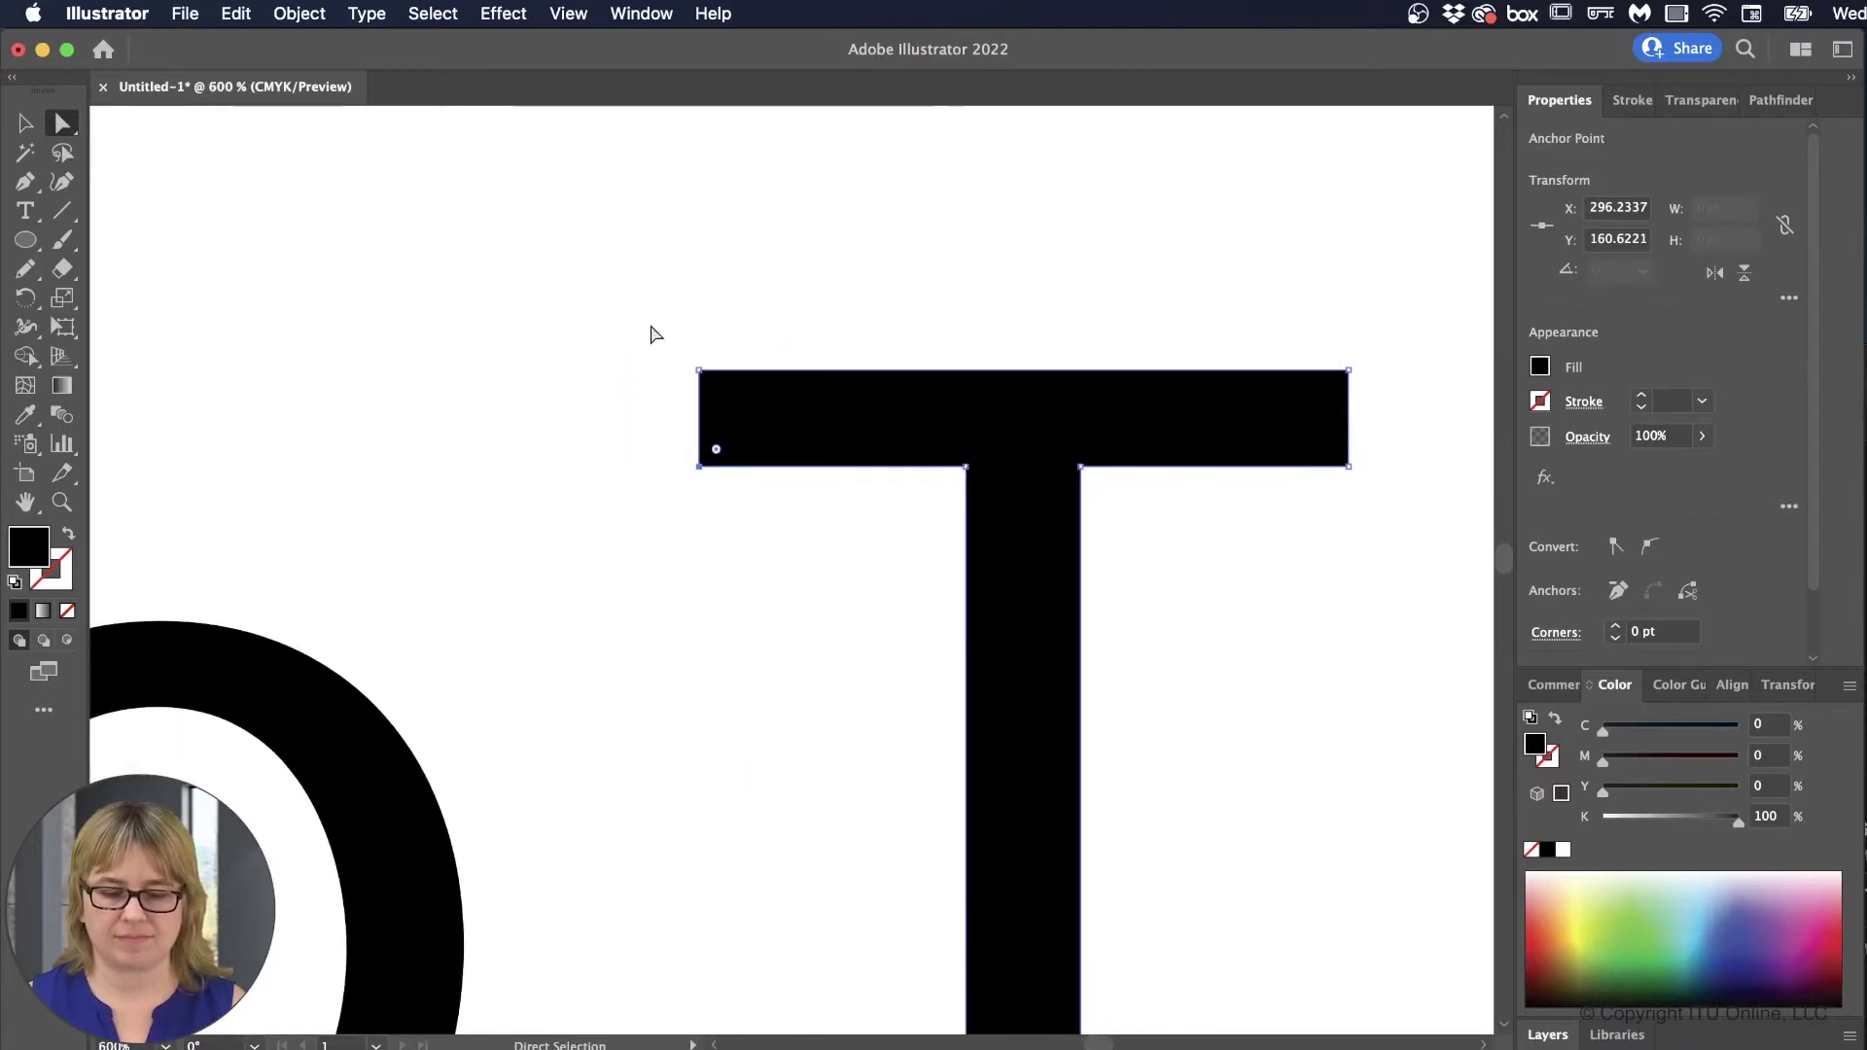
left_click(700, 371)
left_click_drag(701, 372, 647, 370)
left_click_drag(1348, 371, 1415, 370)
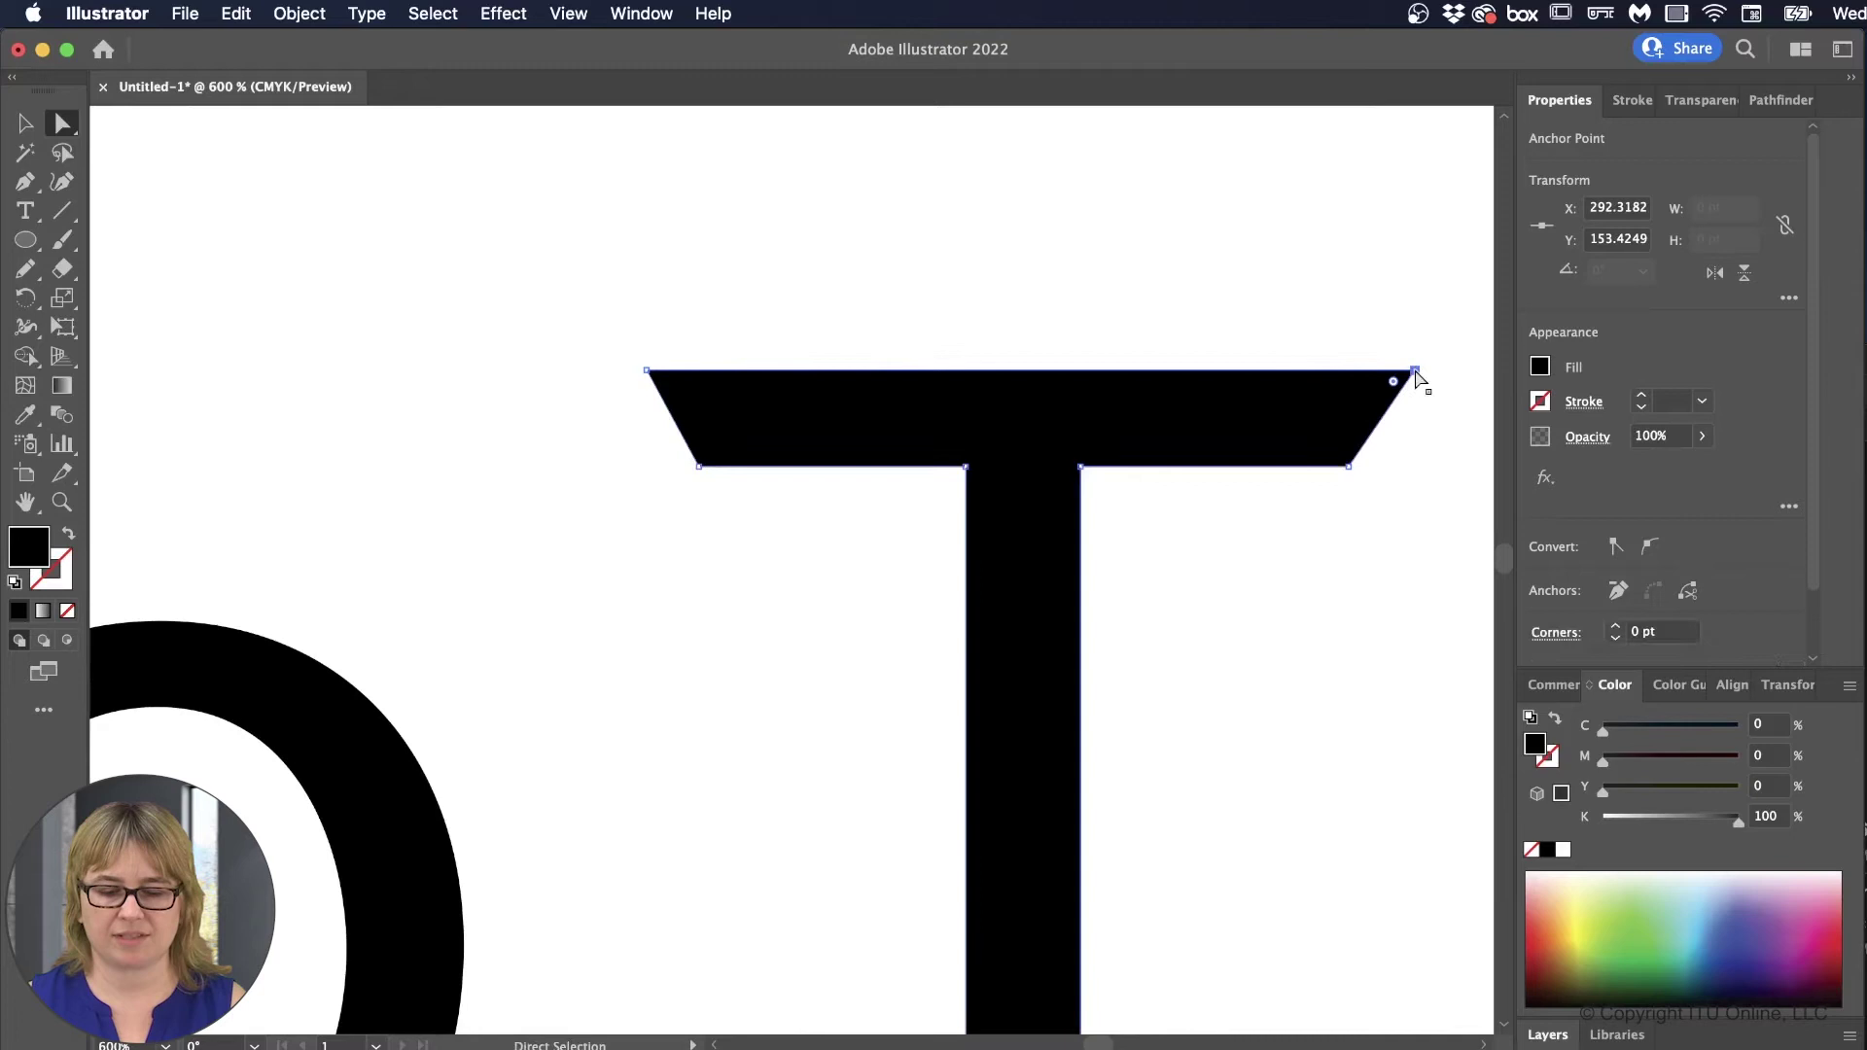
Step: Curve the T crossbar's lower-left and lower-right corners with the Anchor Point tool
left_click(27, 182)
left_click_drag(27, 182, 136, 258)
mouse_move(697, 468)
left_mouse_down()
mouse_move(713, 479)
mouse_move(649, 452)
mouse_move(699, 456)
left_mouse_up()
key("a")
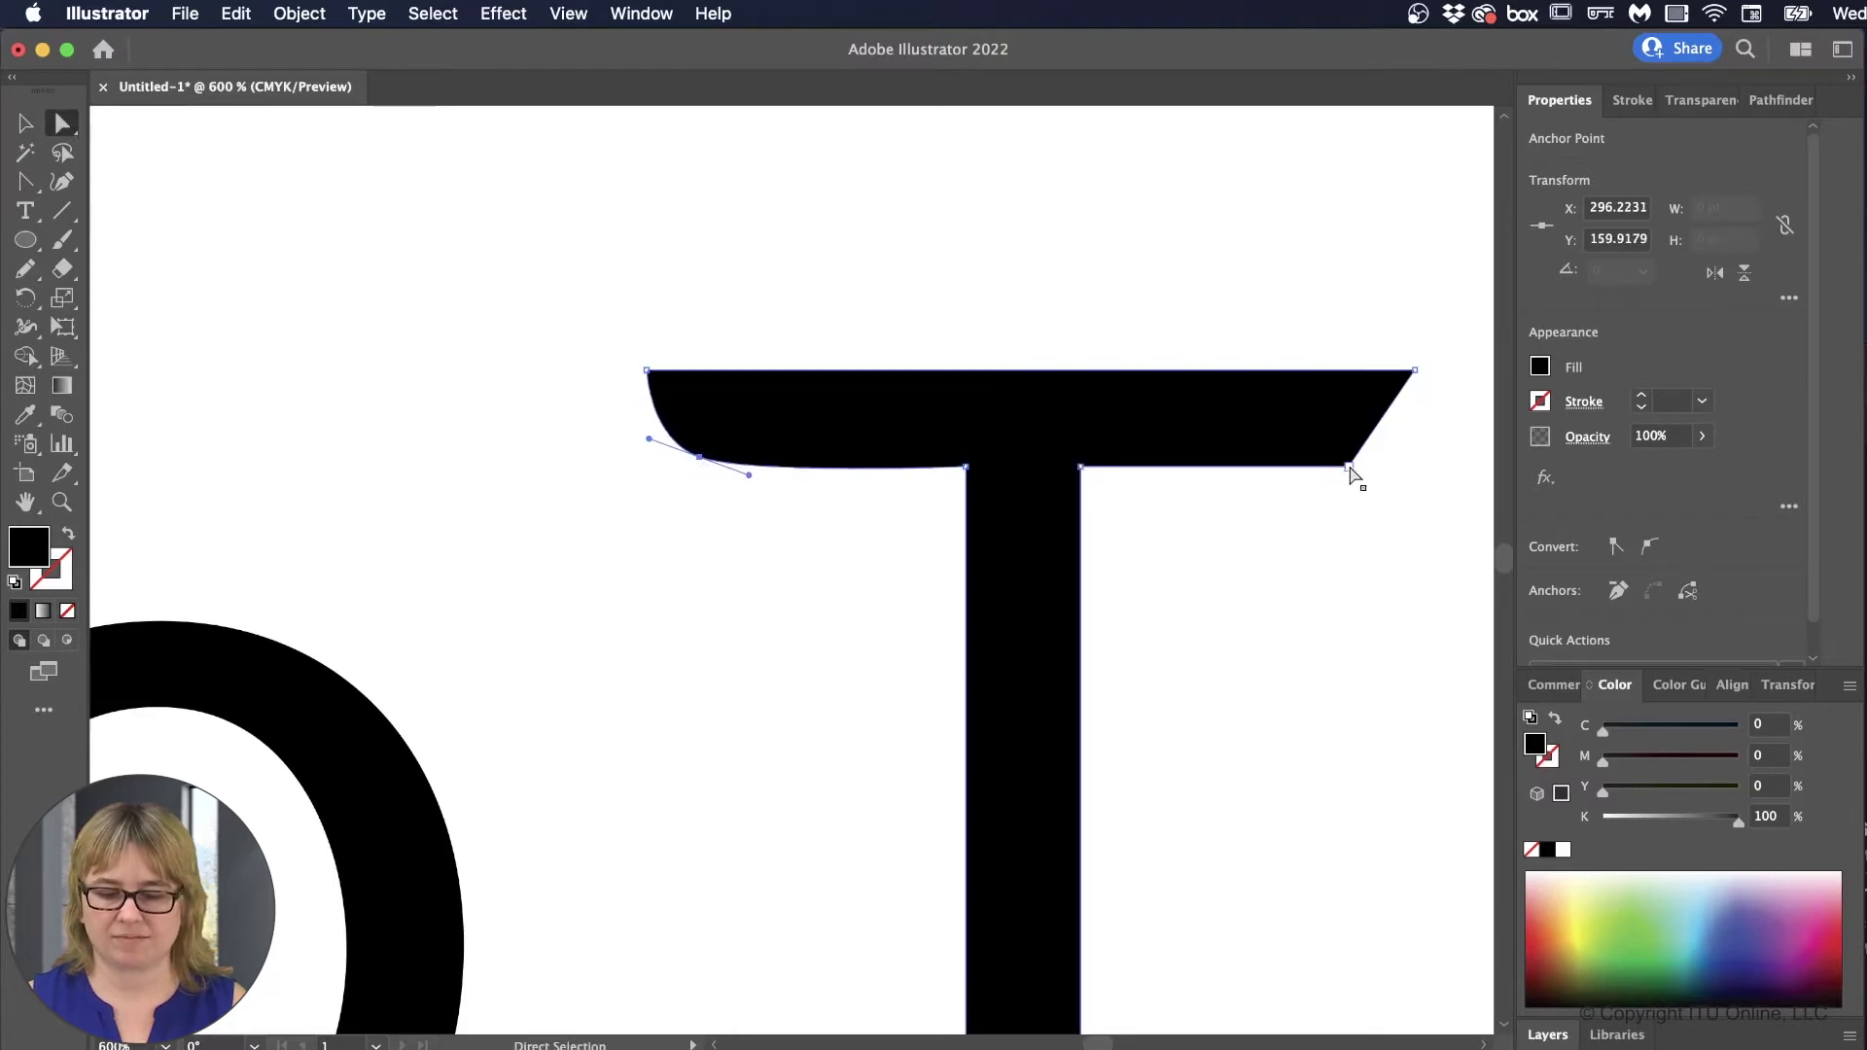
left_click_drag(1349, 466, 1351, 457)
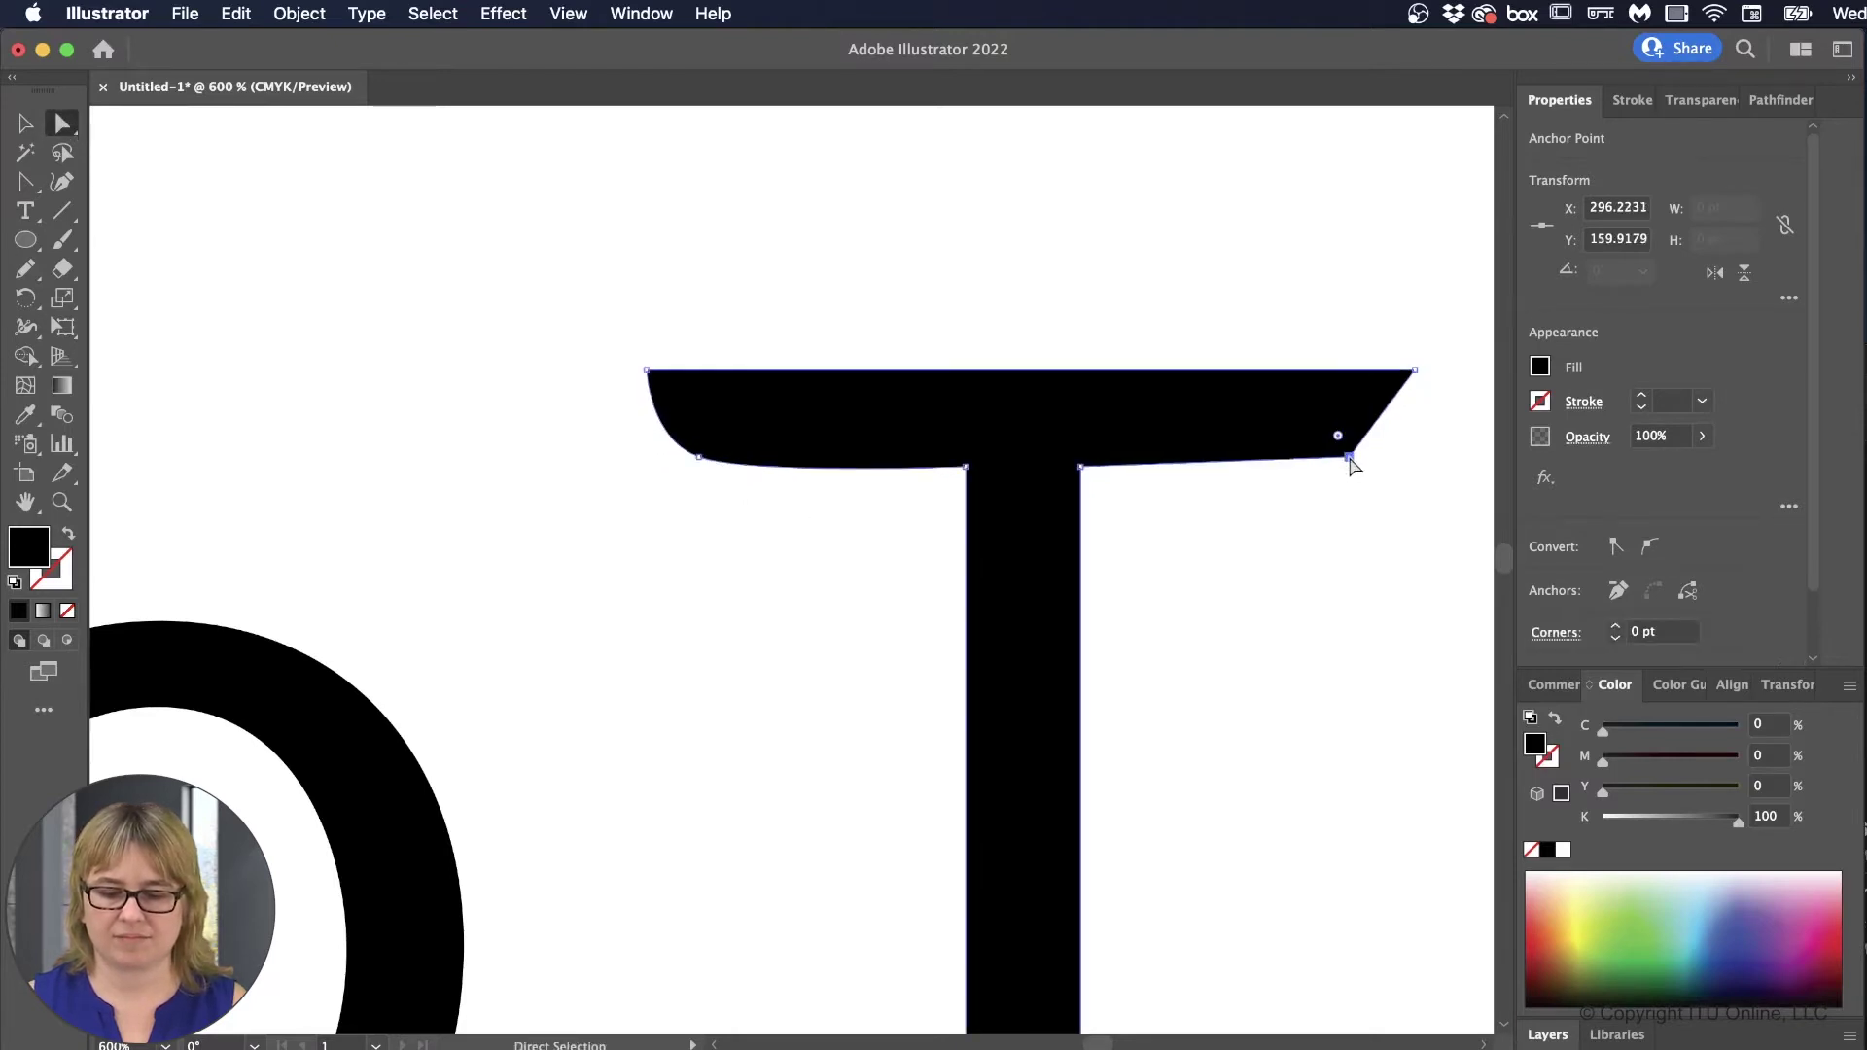
left_click(27, 184)
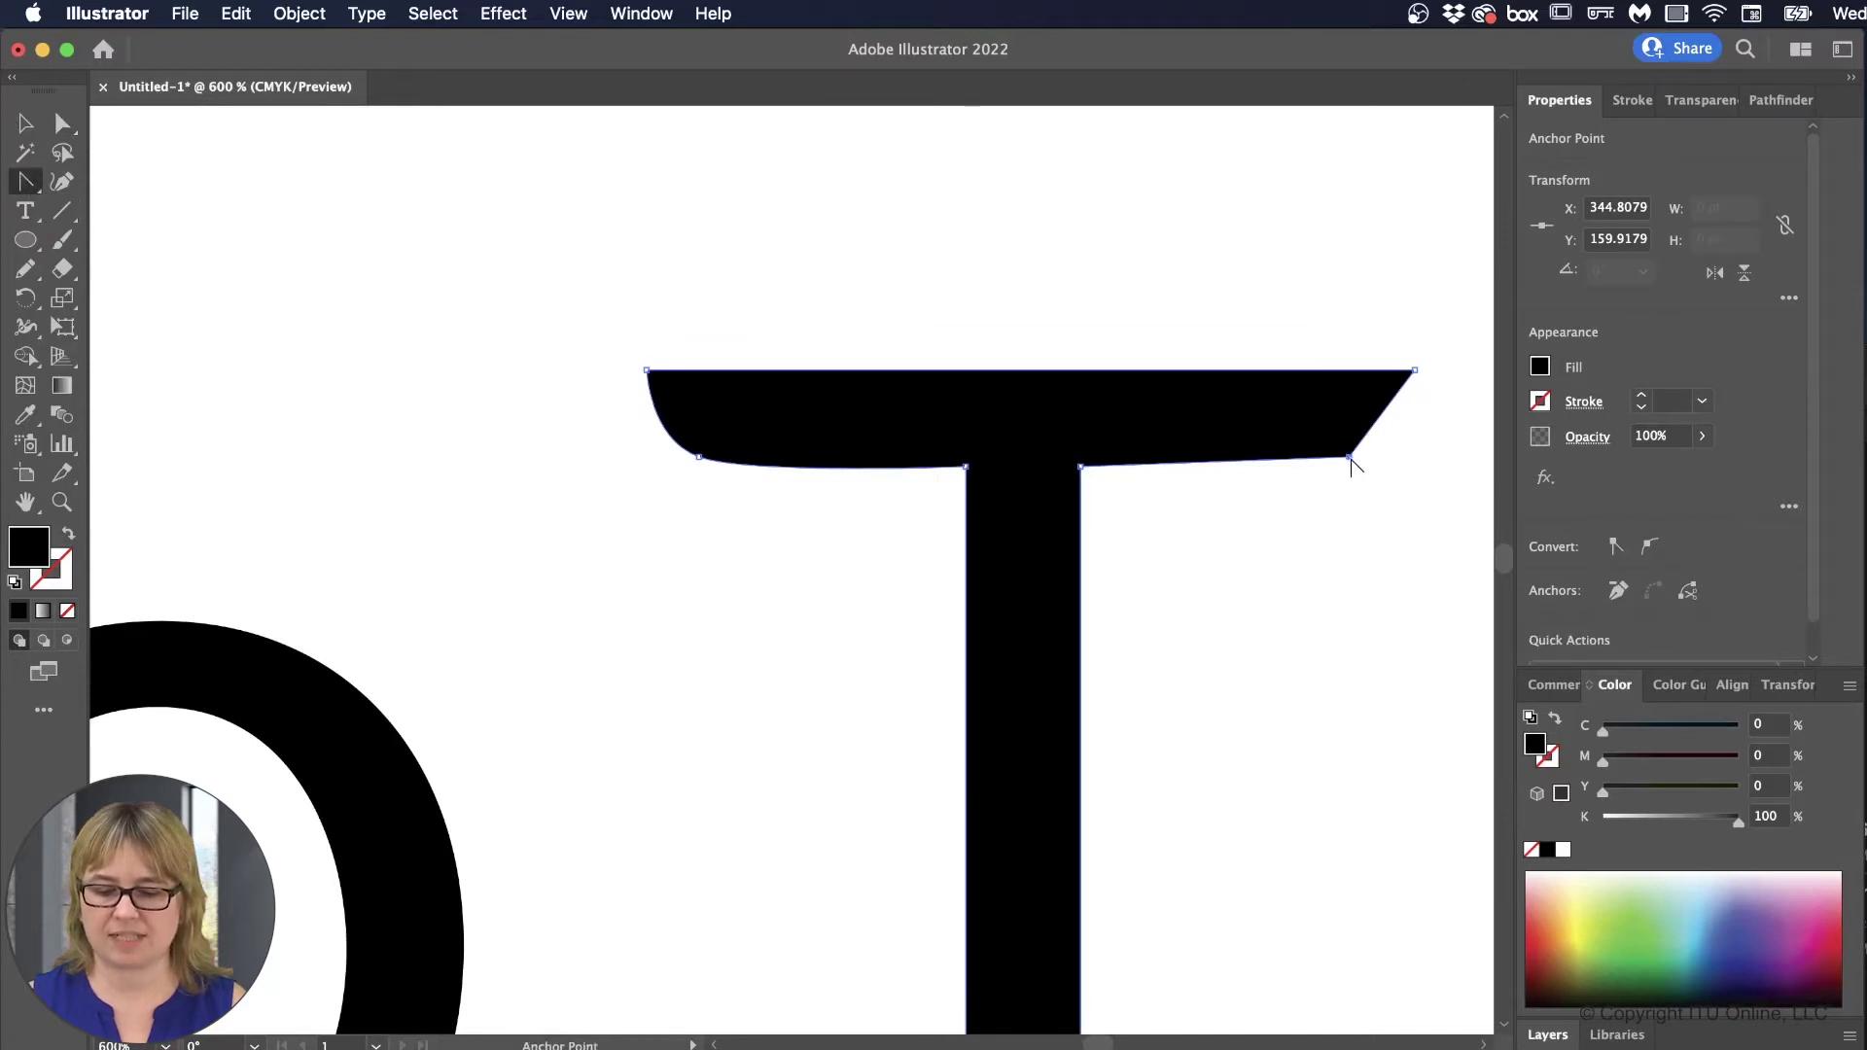
left_click_drag(1351, 457, 1311, 479)
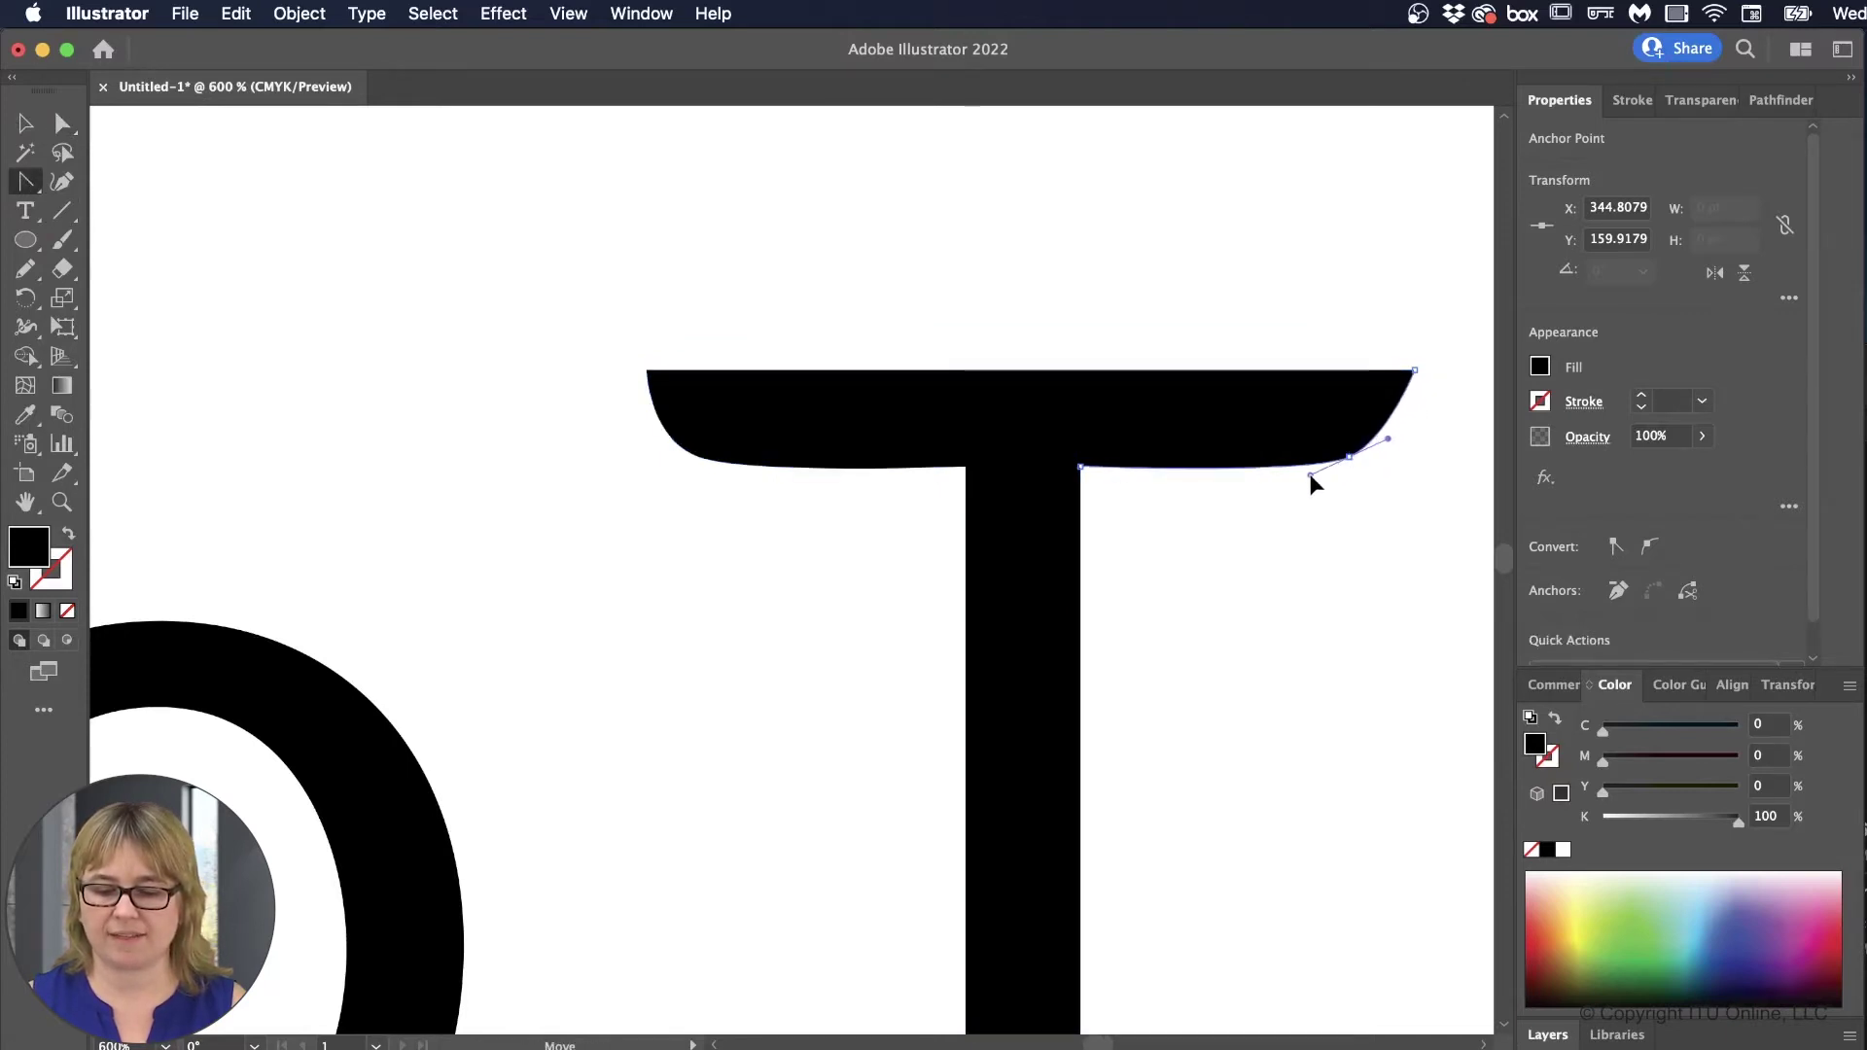
Step: Nudge the lower-right anchor up 1 pt and round the crossbar's top corners with the live-corner widget
left_click(61, 124)
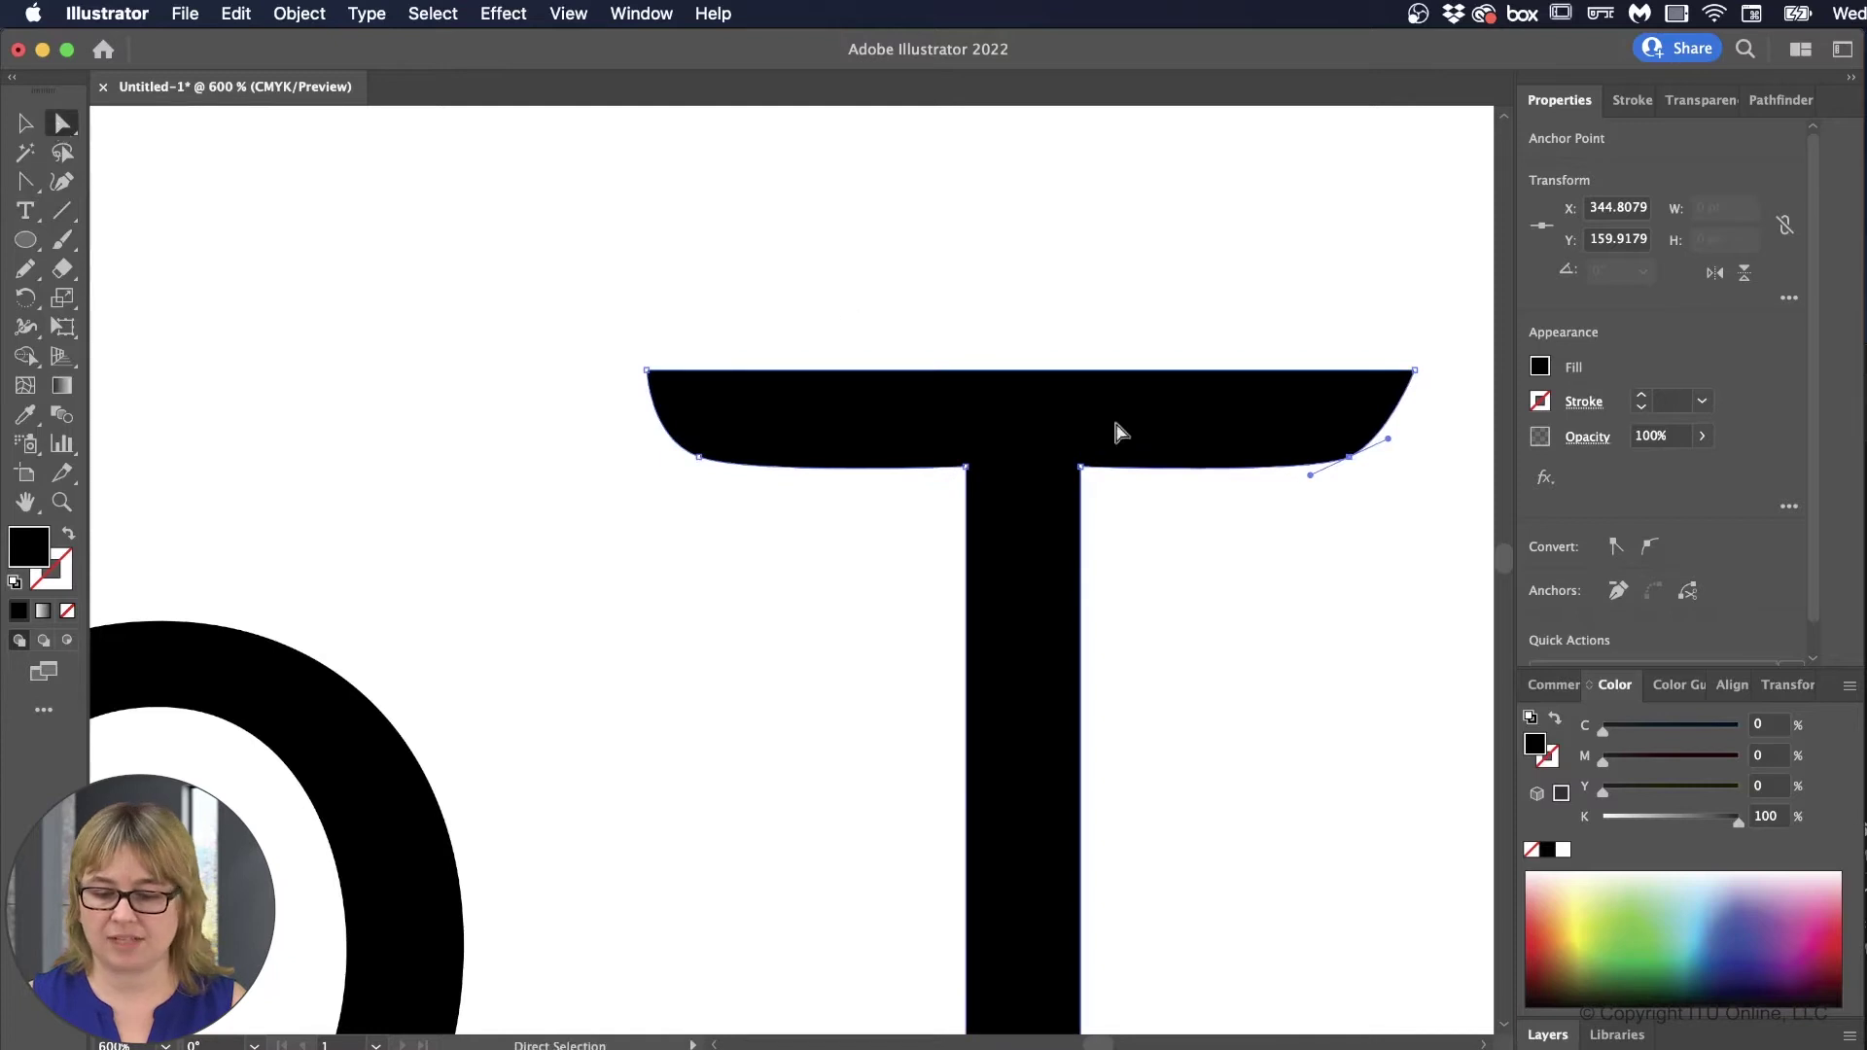
key("Up")
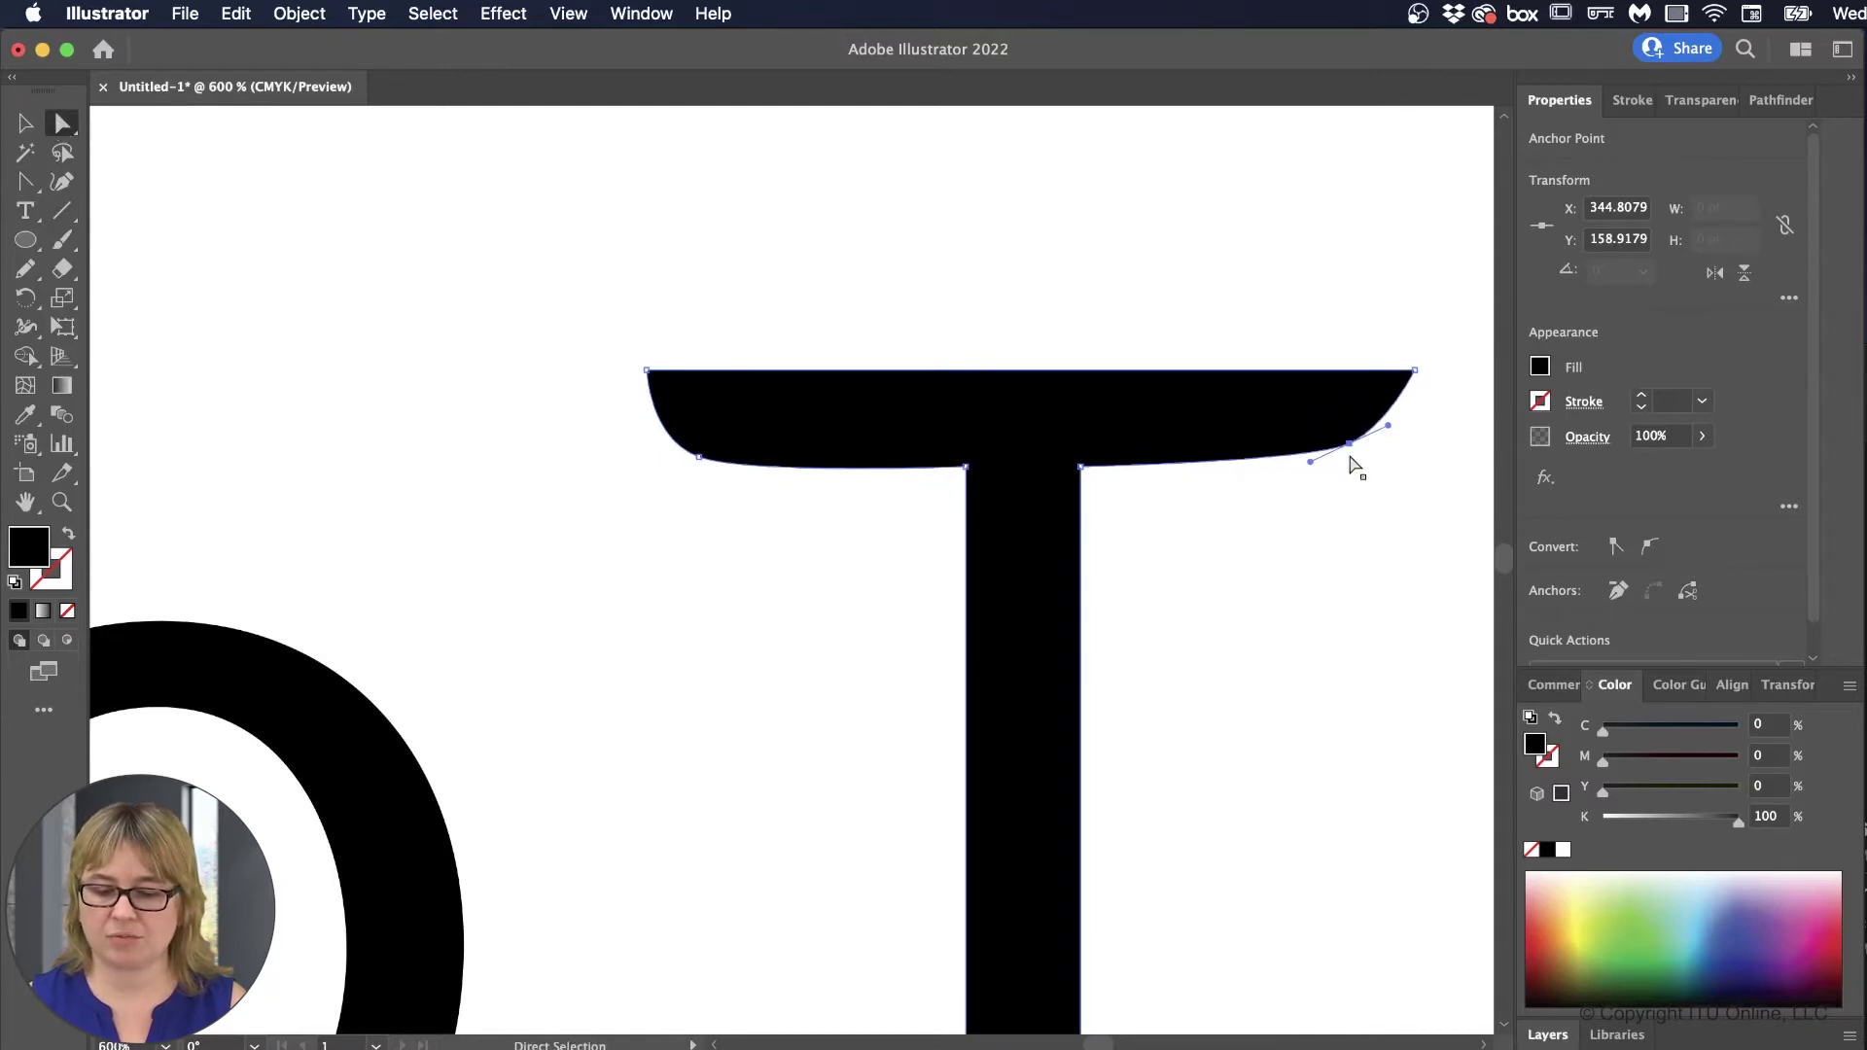
left_click(1347, 453)
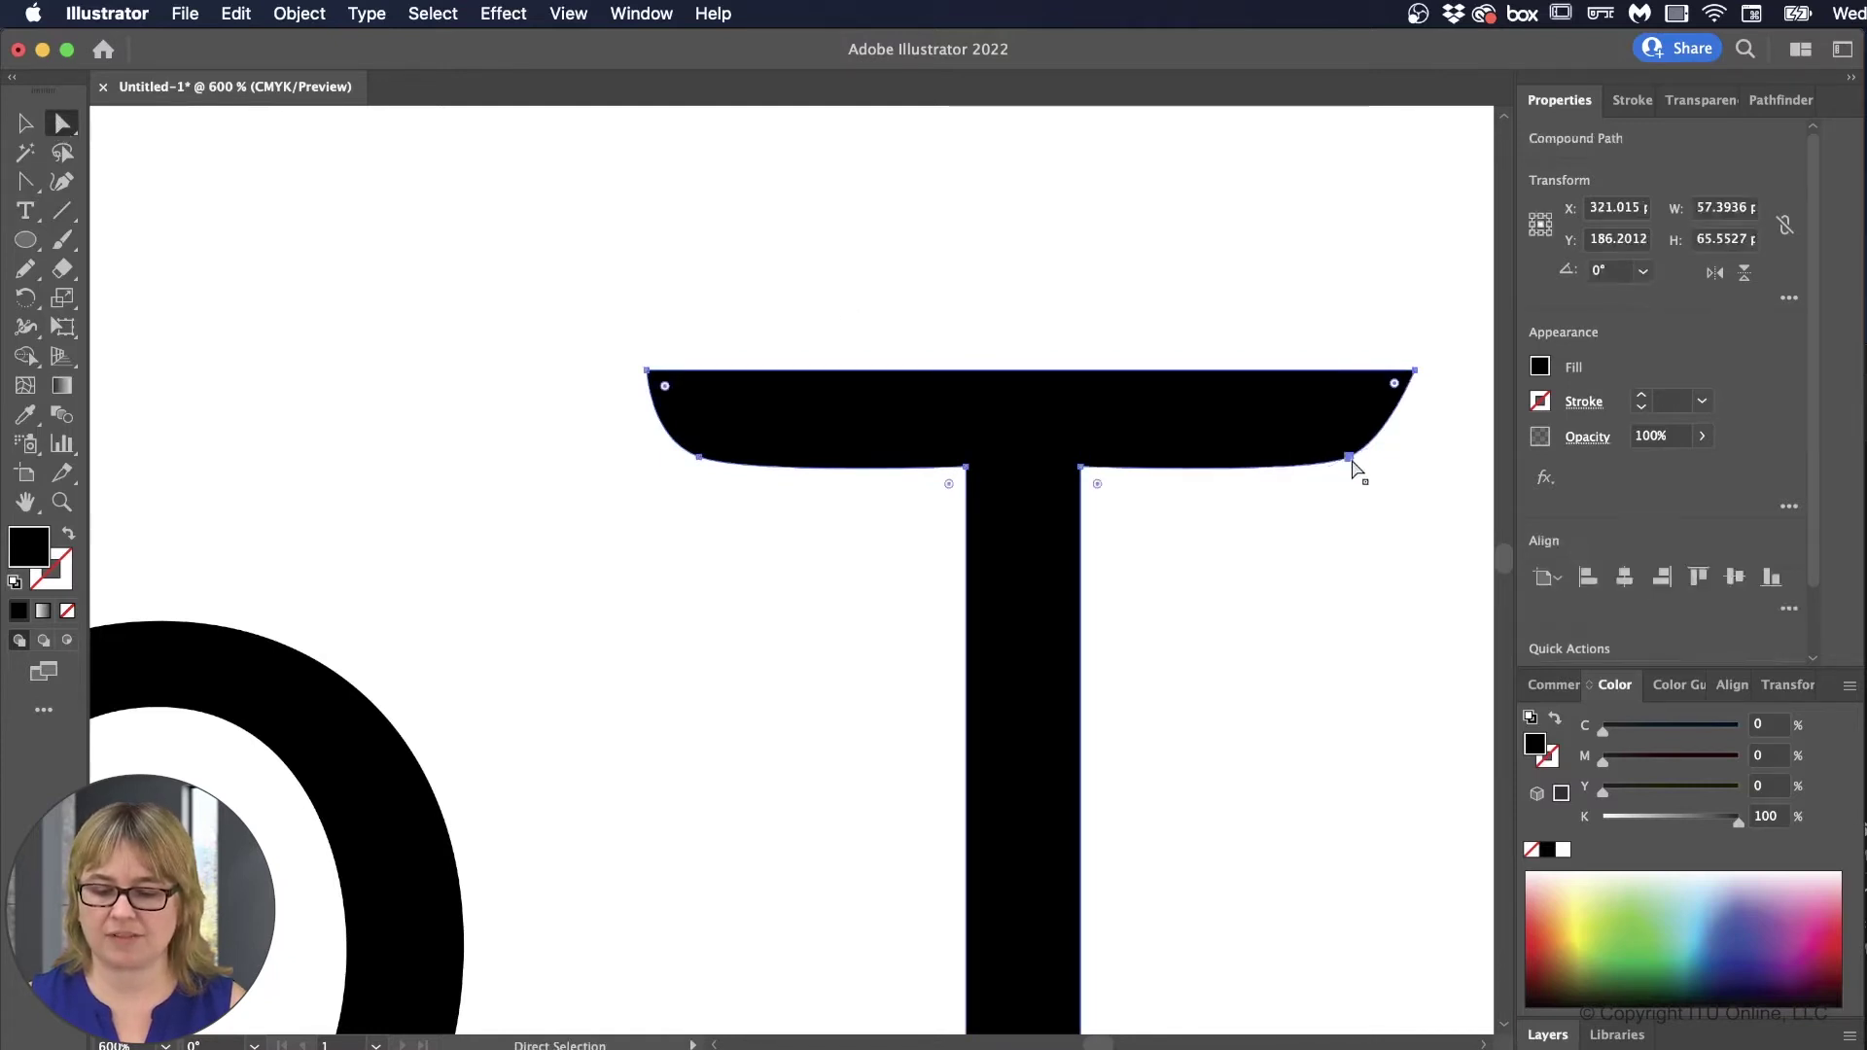
left_click(1348, 457)
left_click(1333, 433)
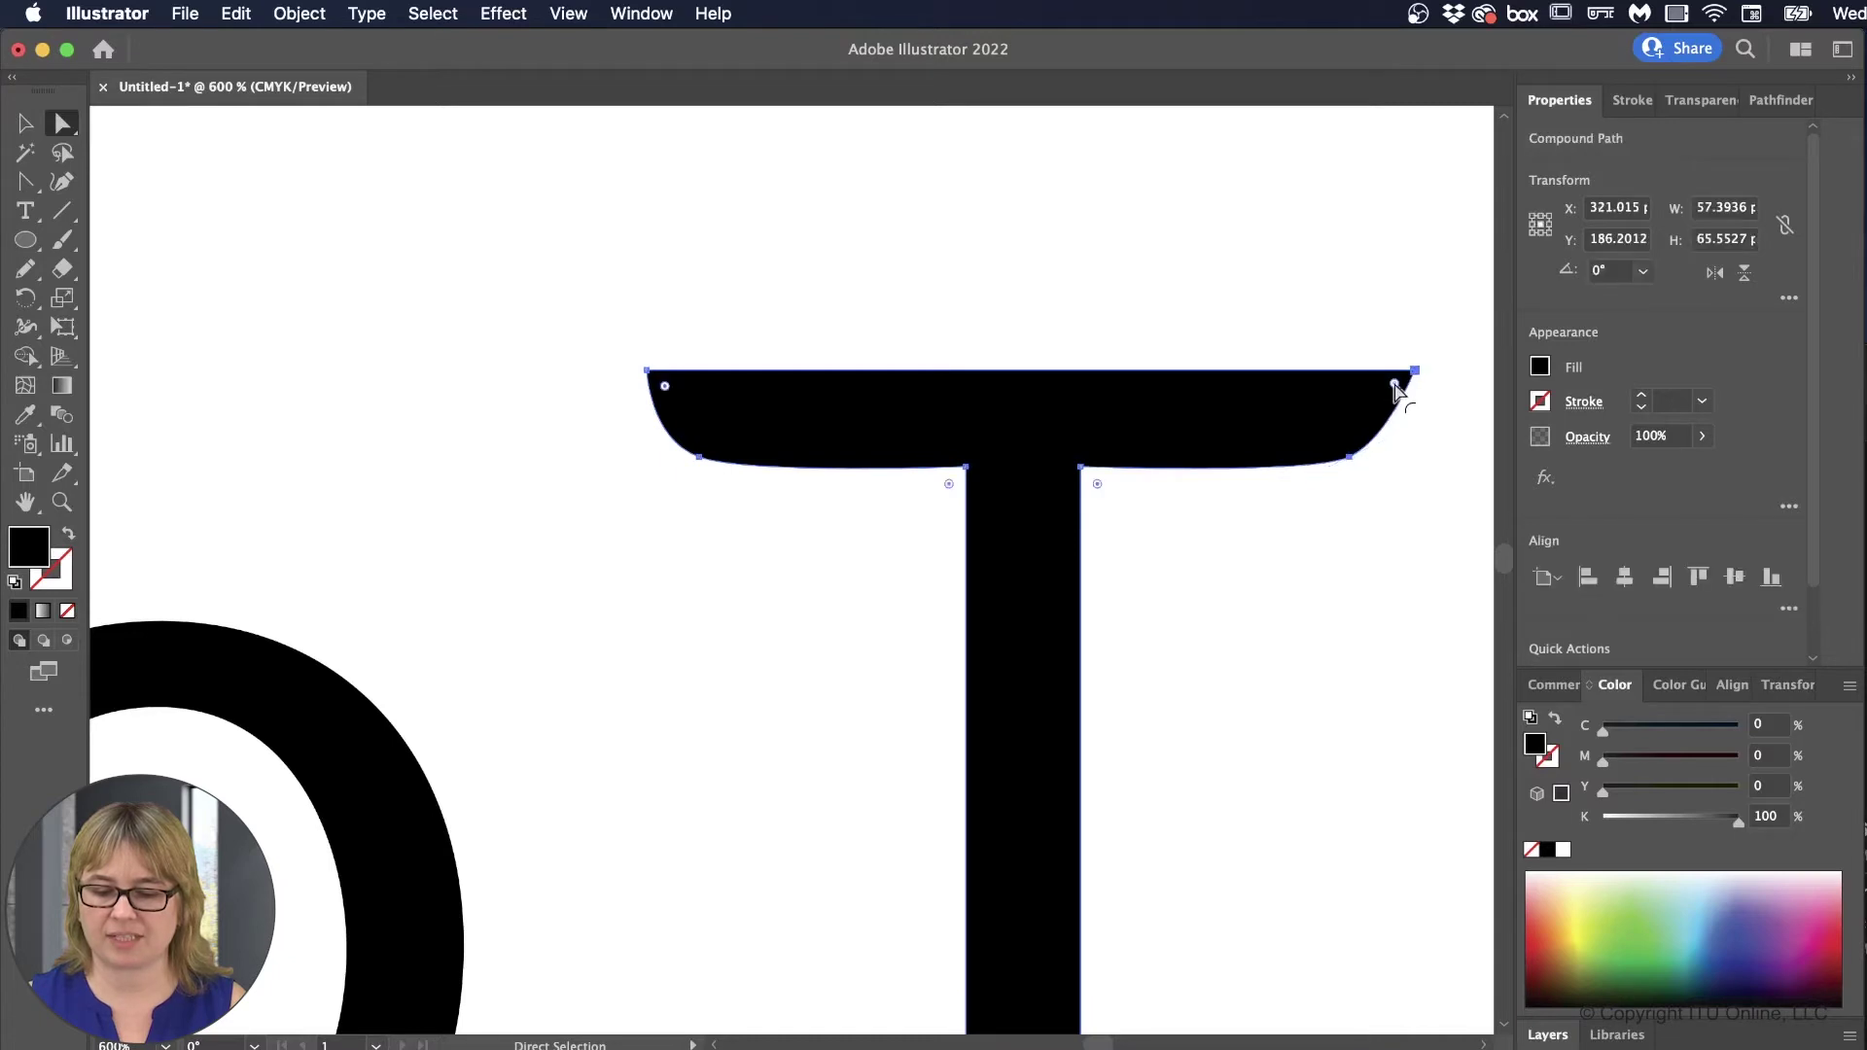
left_click_drag(1393, 389, 1318, 421)
Step: Drag the g tail's end anchors left to the L's base and curve its edges
scroll(1277, 565, "down", 10)
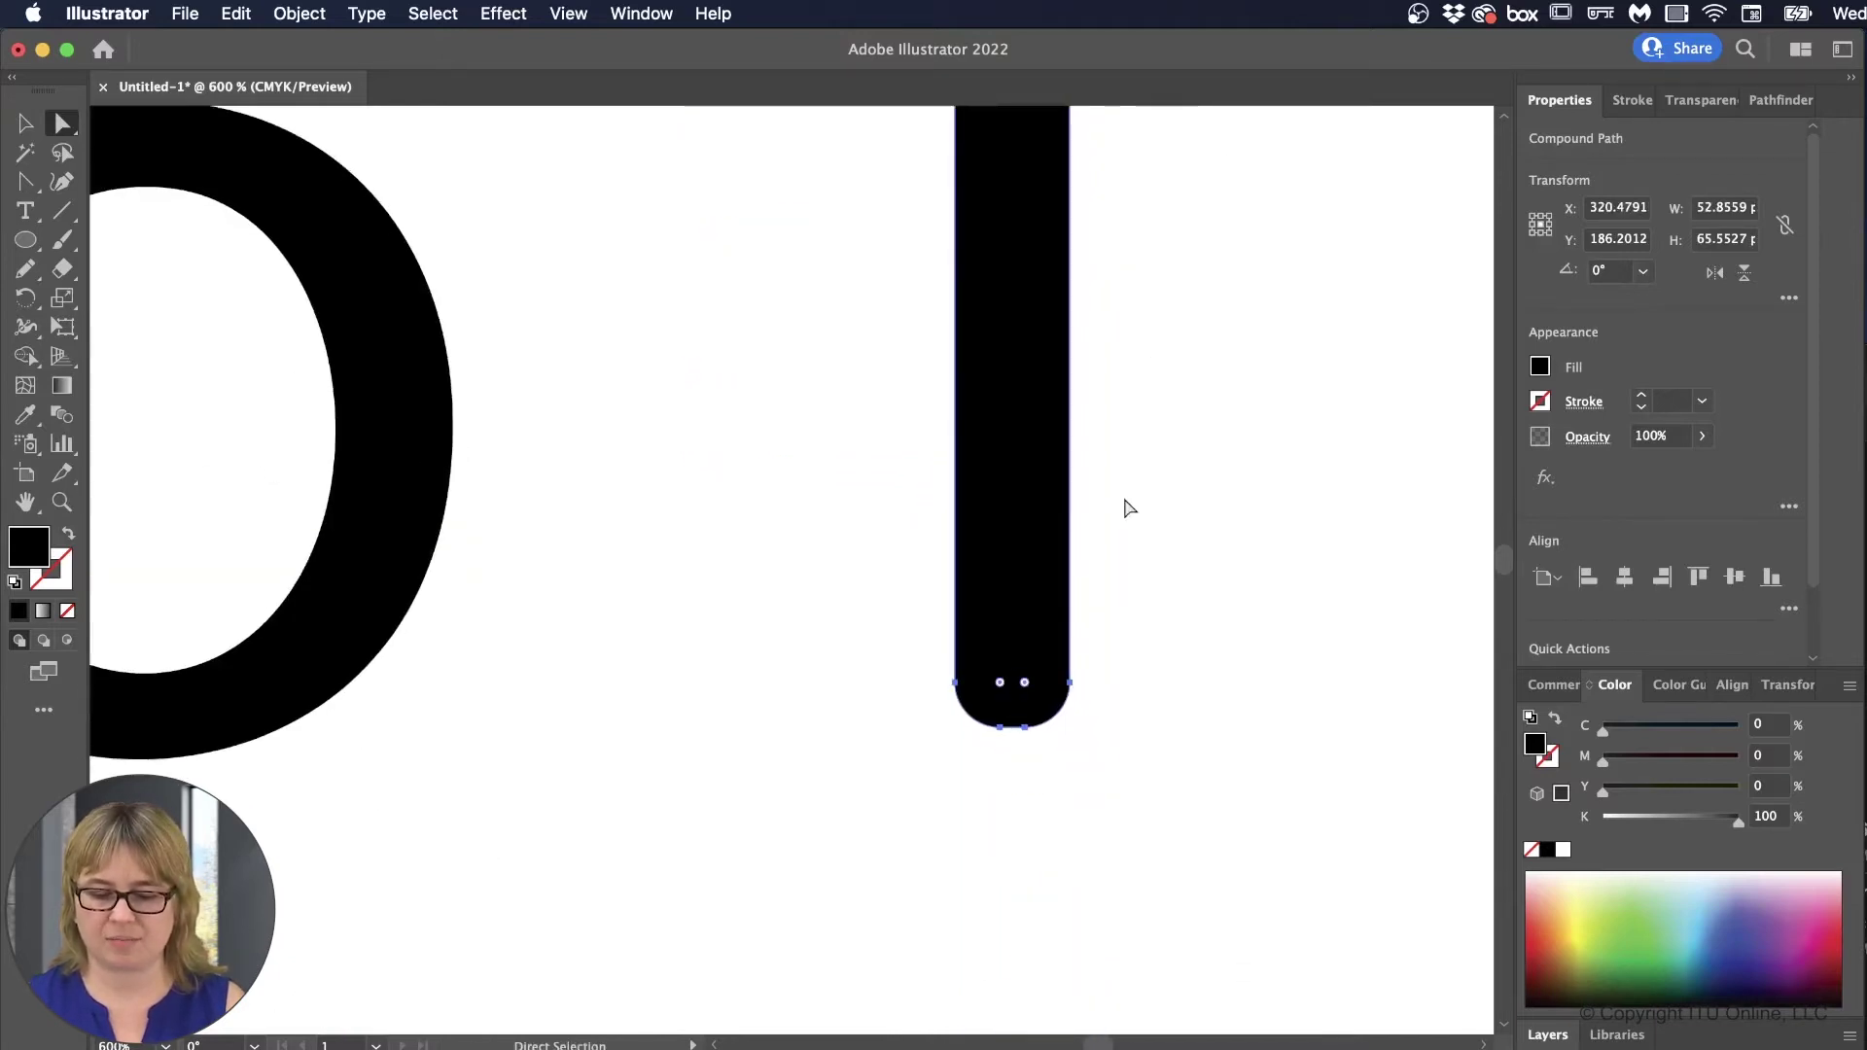
key("super+minus")
left_click_drag(663, 709, 1488, 525)
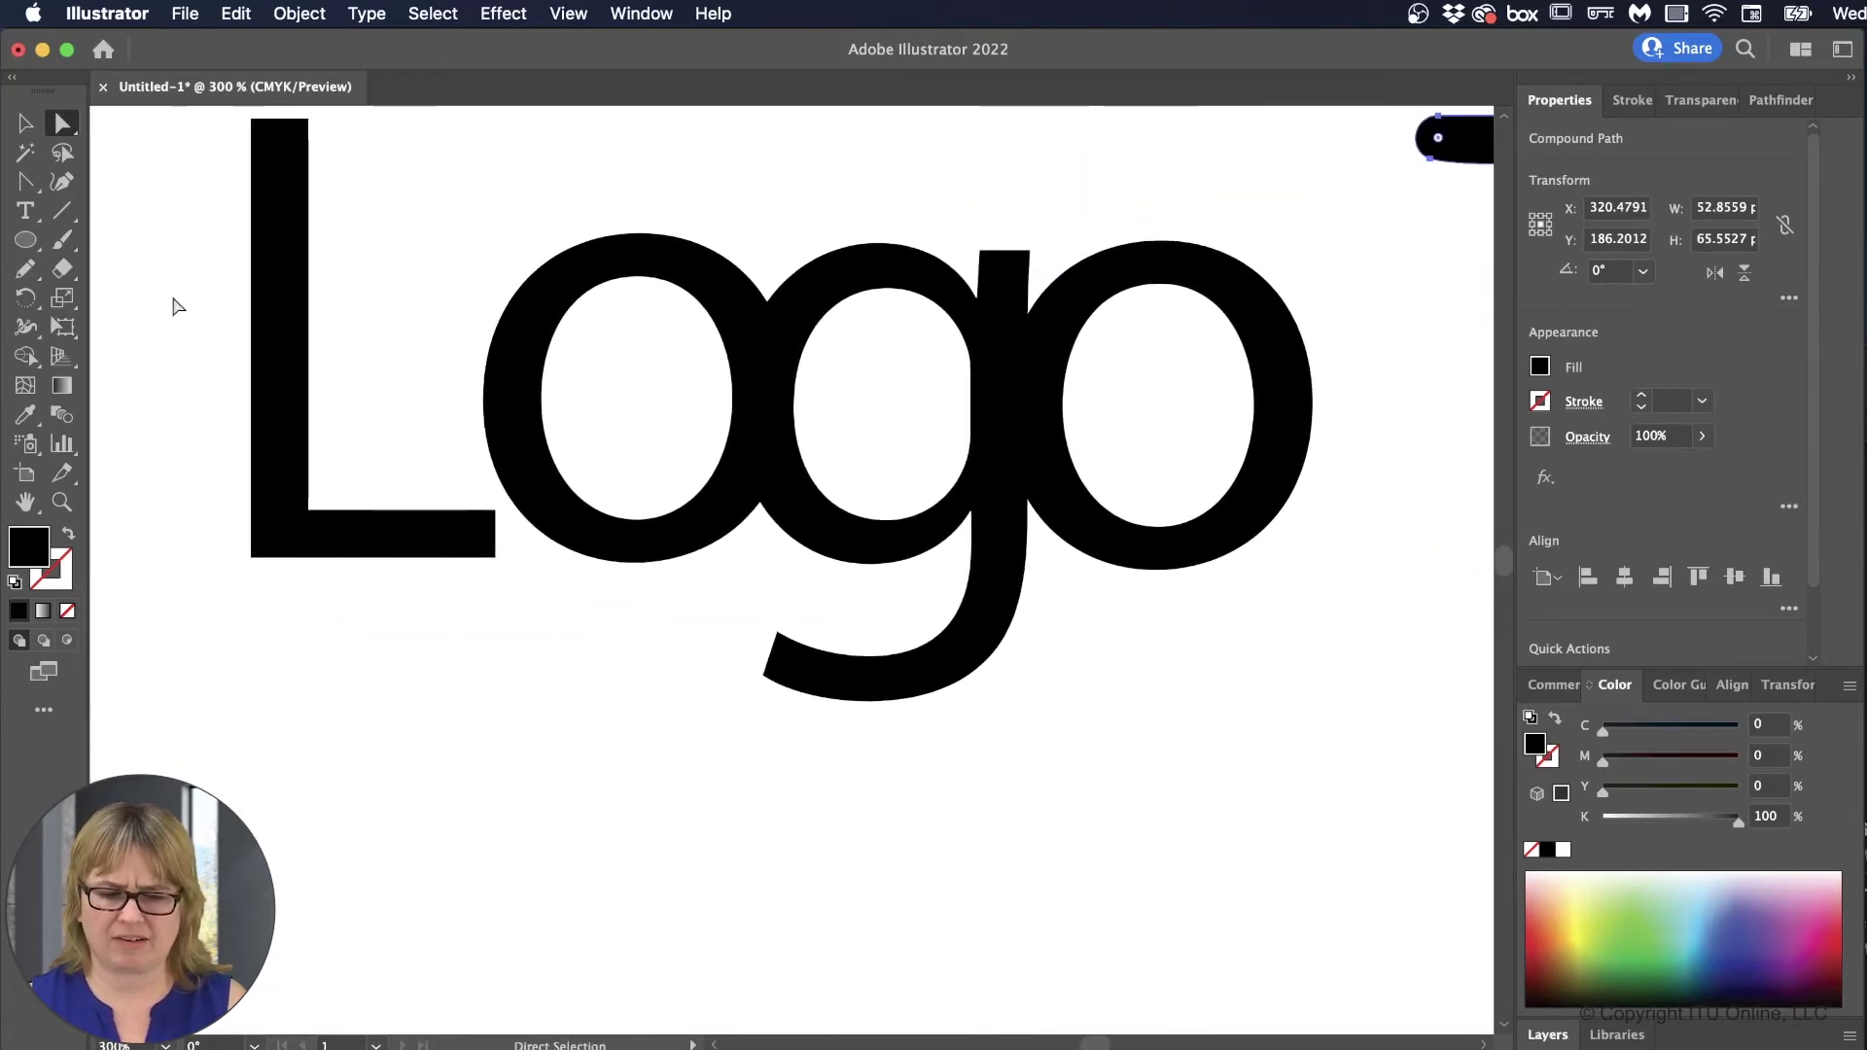
left_click(767, 673)
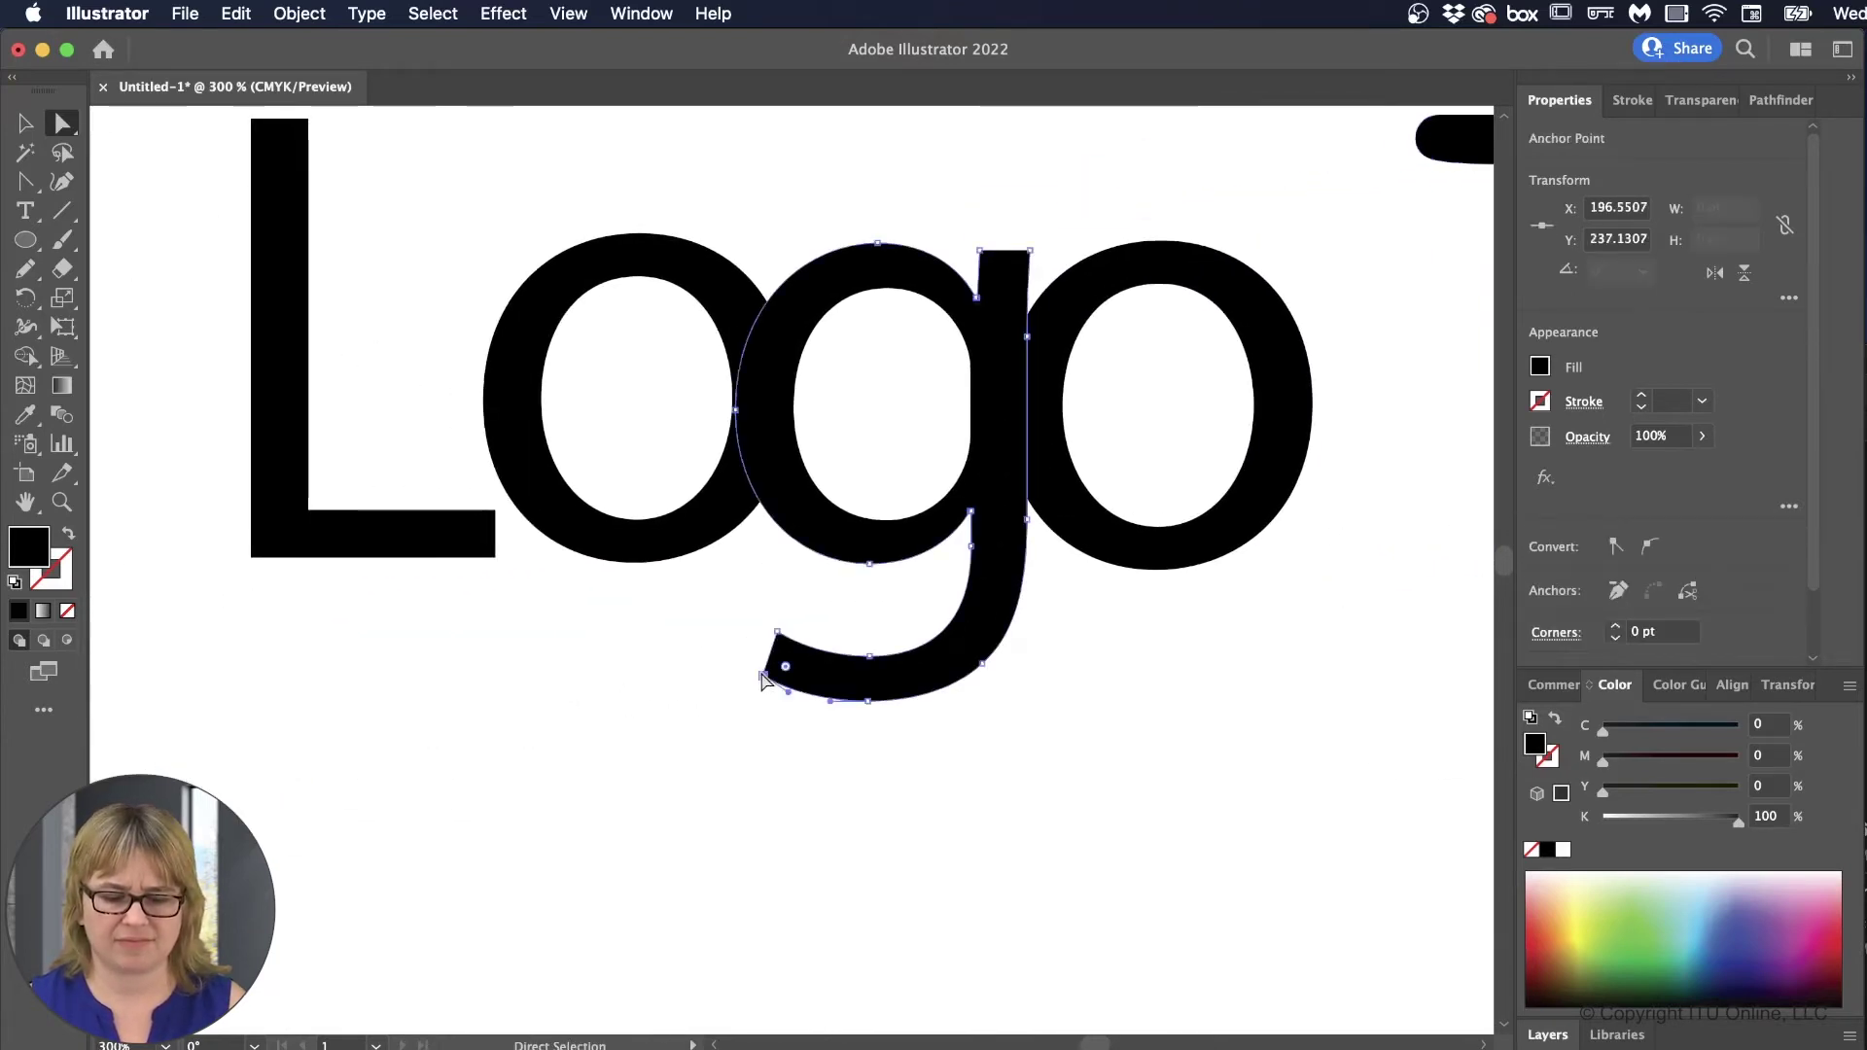
left_click_drag(763, 674, 488, 551)
left_click_drag(778, 632, 496, 512)
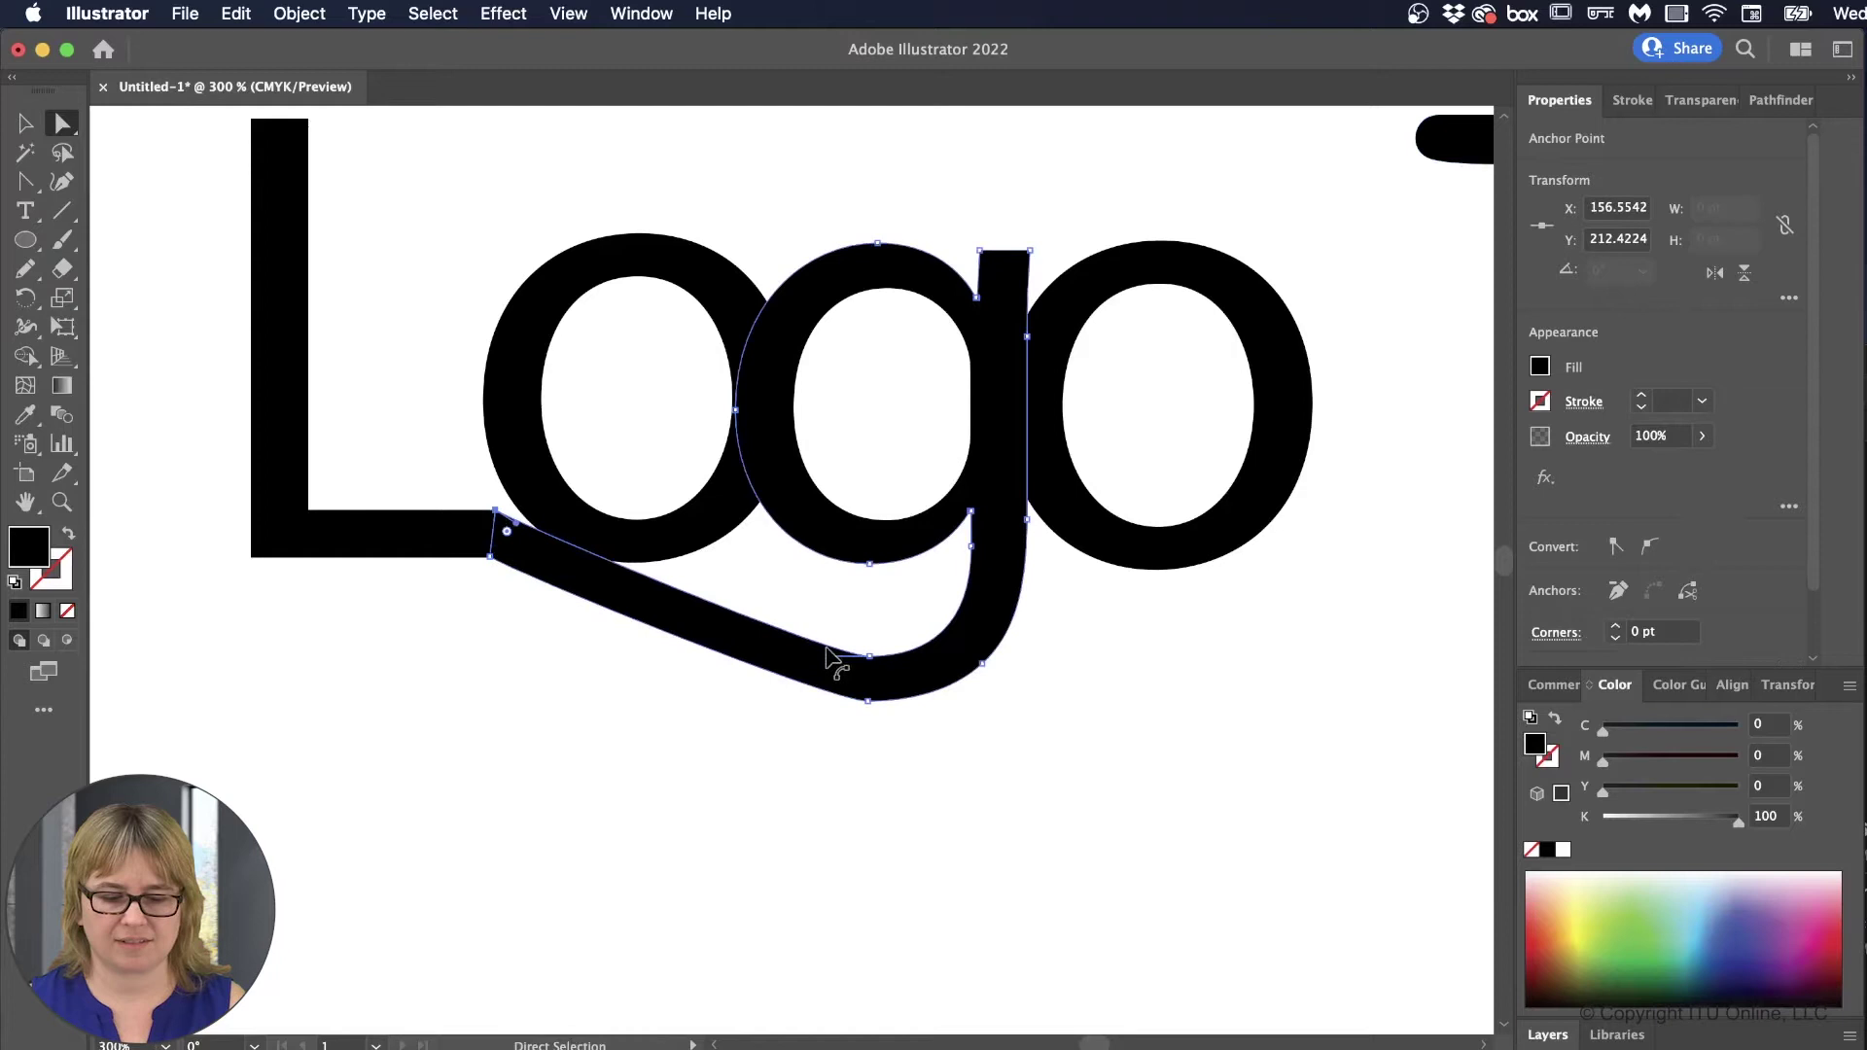
left_click_drag(866, 702, 676, 693)
left_click(871, 657)
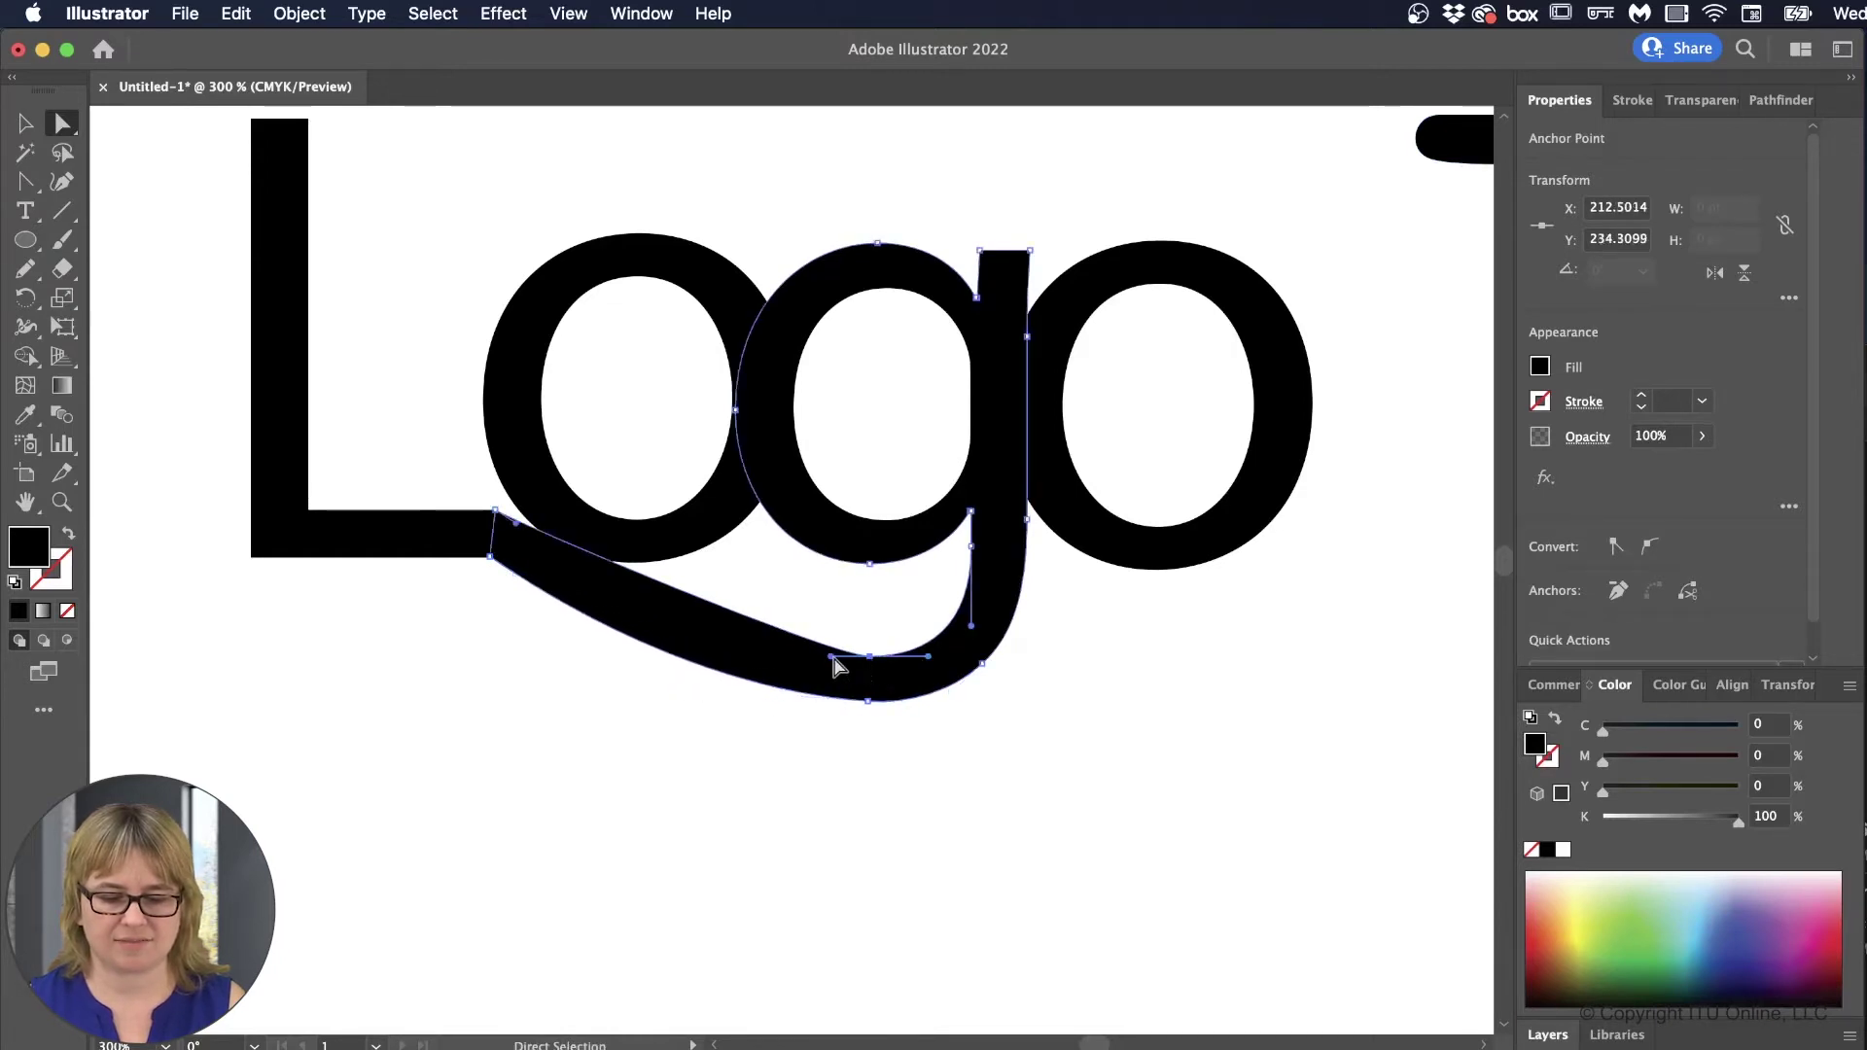
left_click_drag(832, 658, 734, 658)
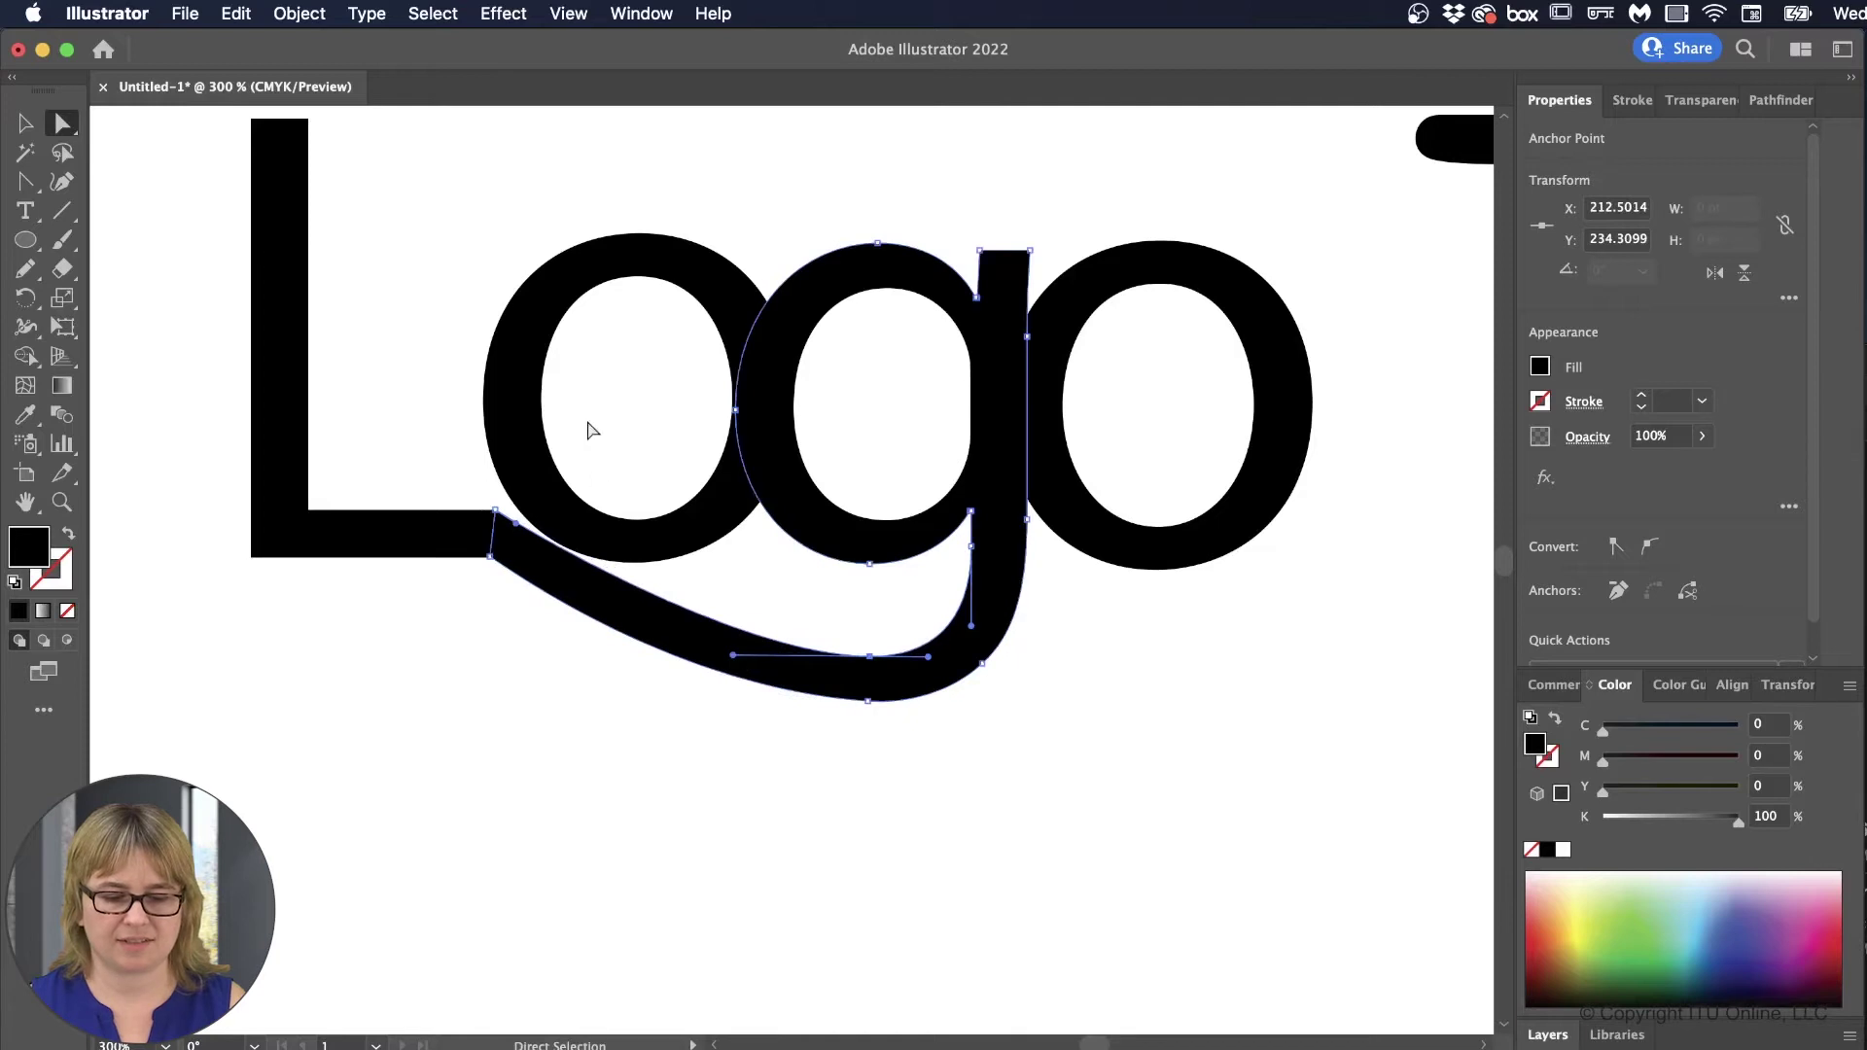
Step: Add anchors to the tail's upper and lower edges and pull them up to thin the tail
left_click(25, 184)
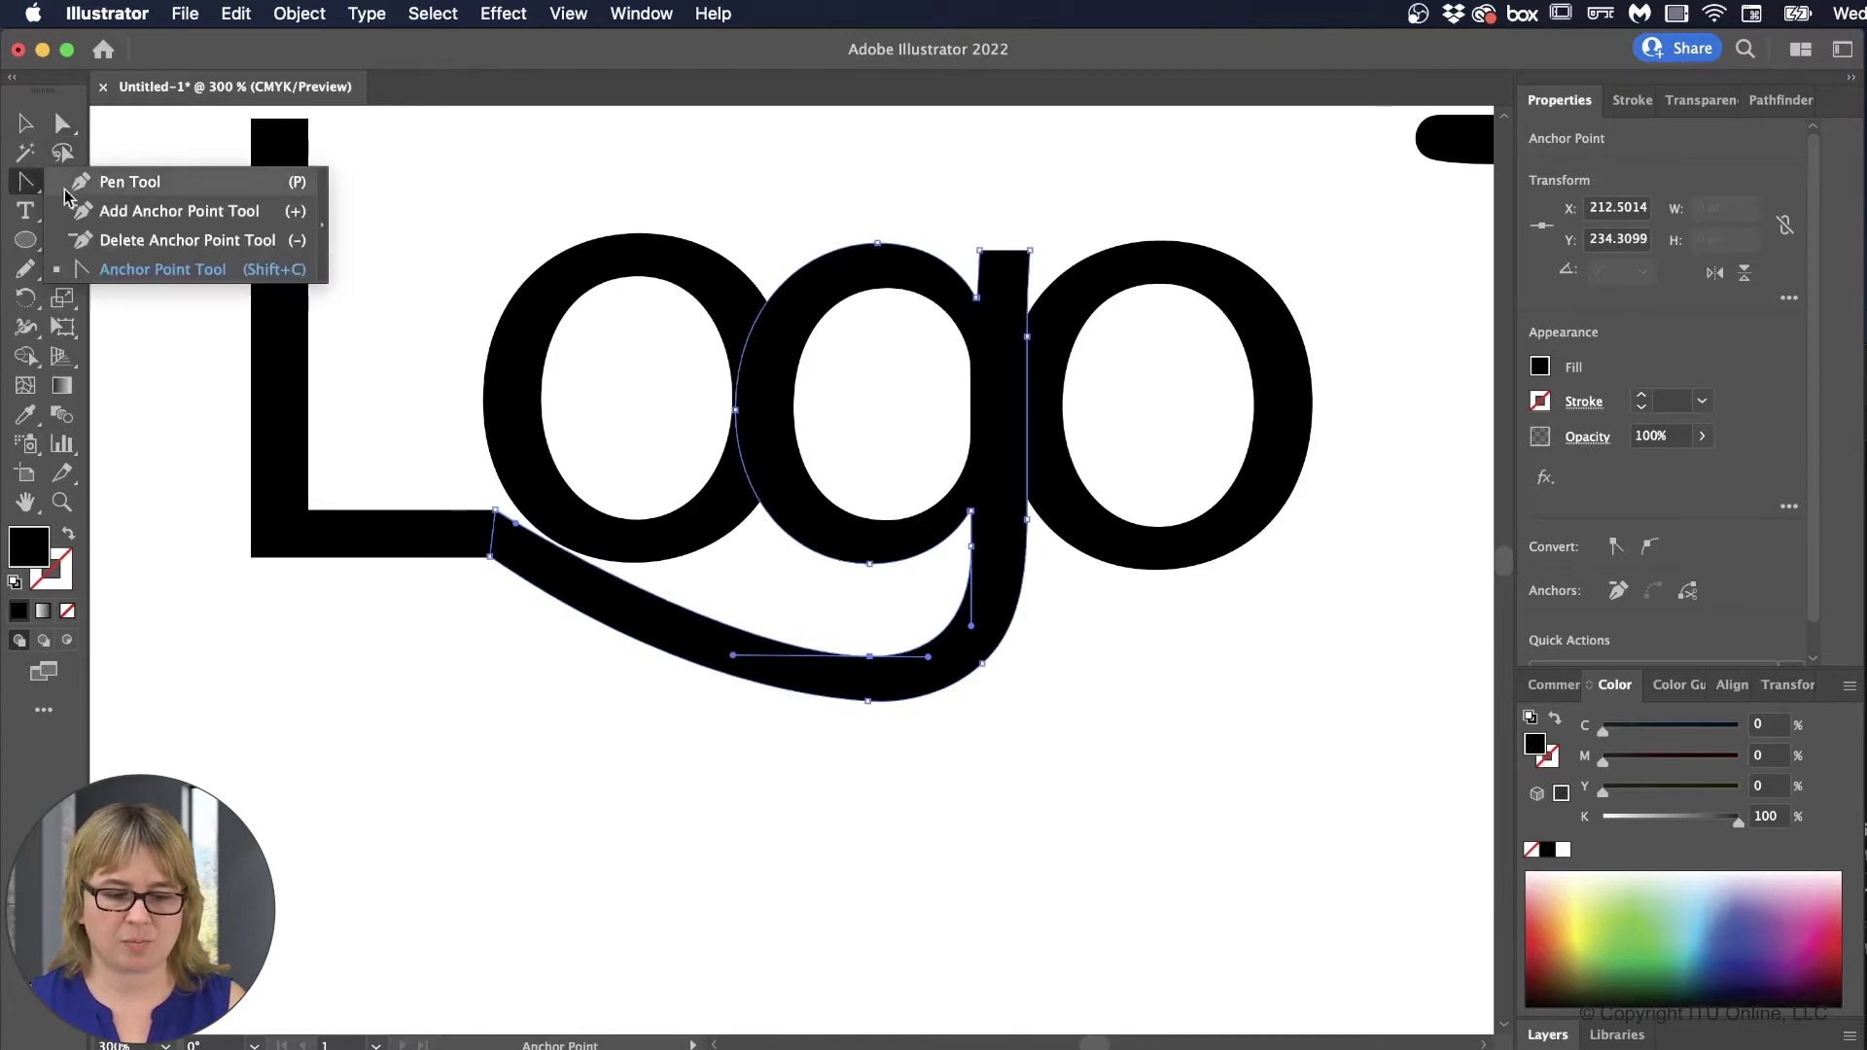
left_click(102, 211)
left_click(648, 591)
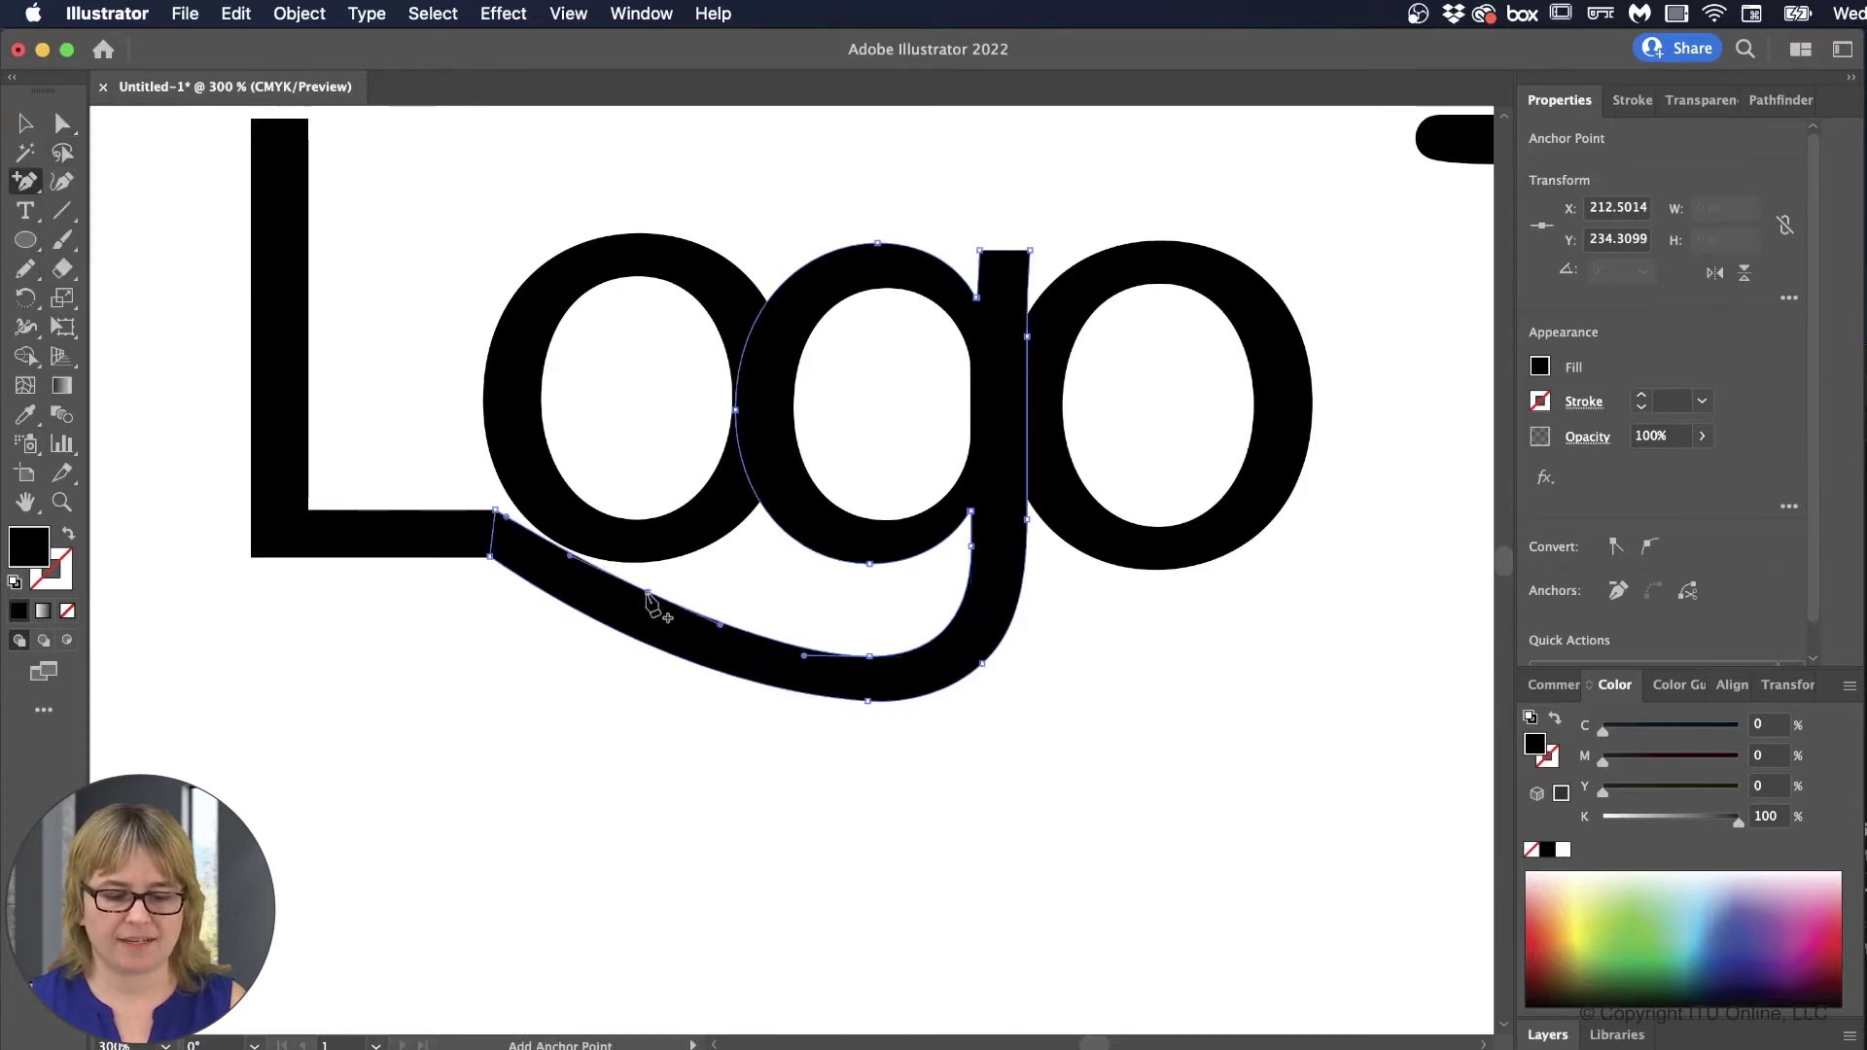
left_click(634, 640)
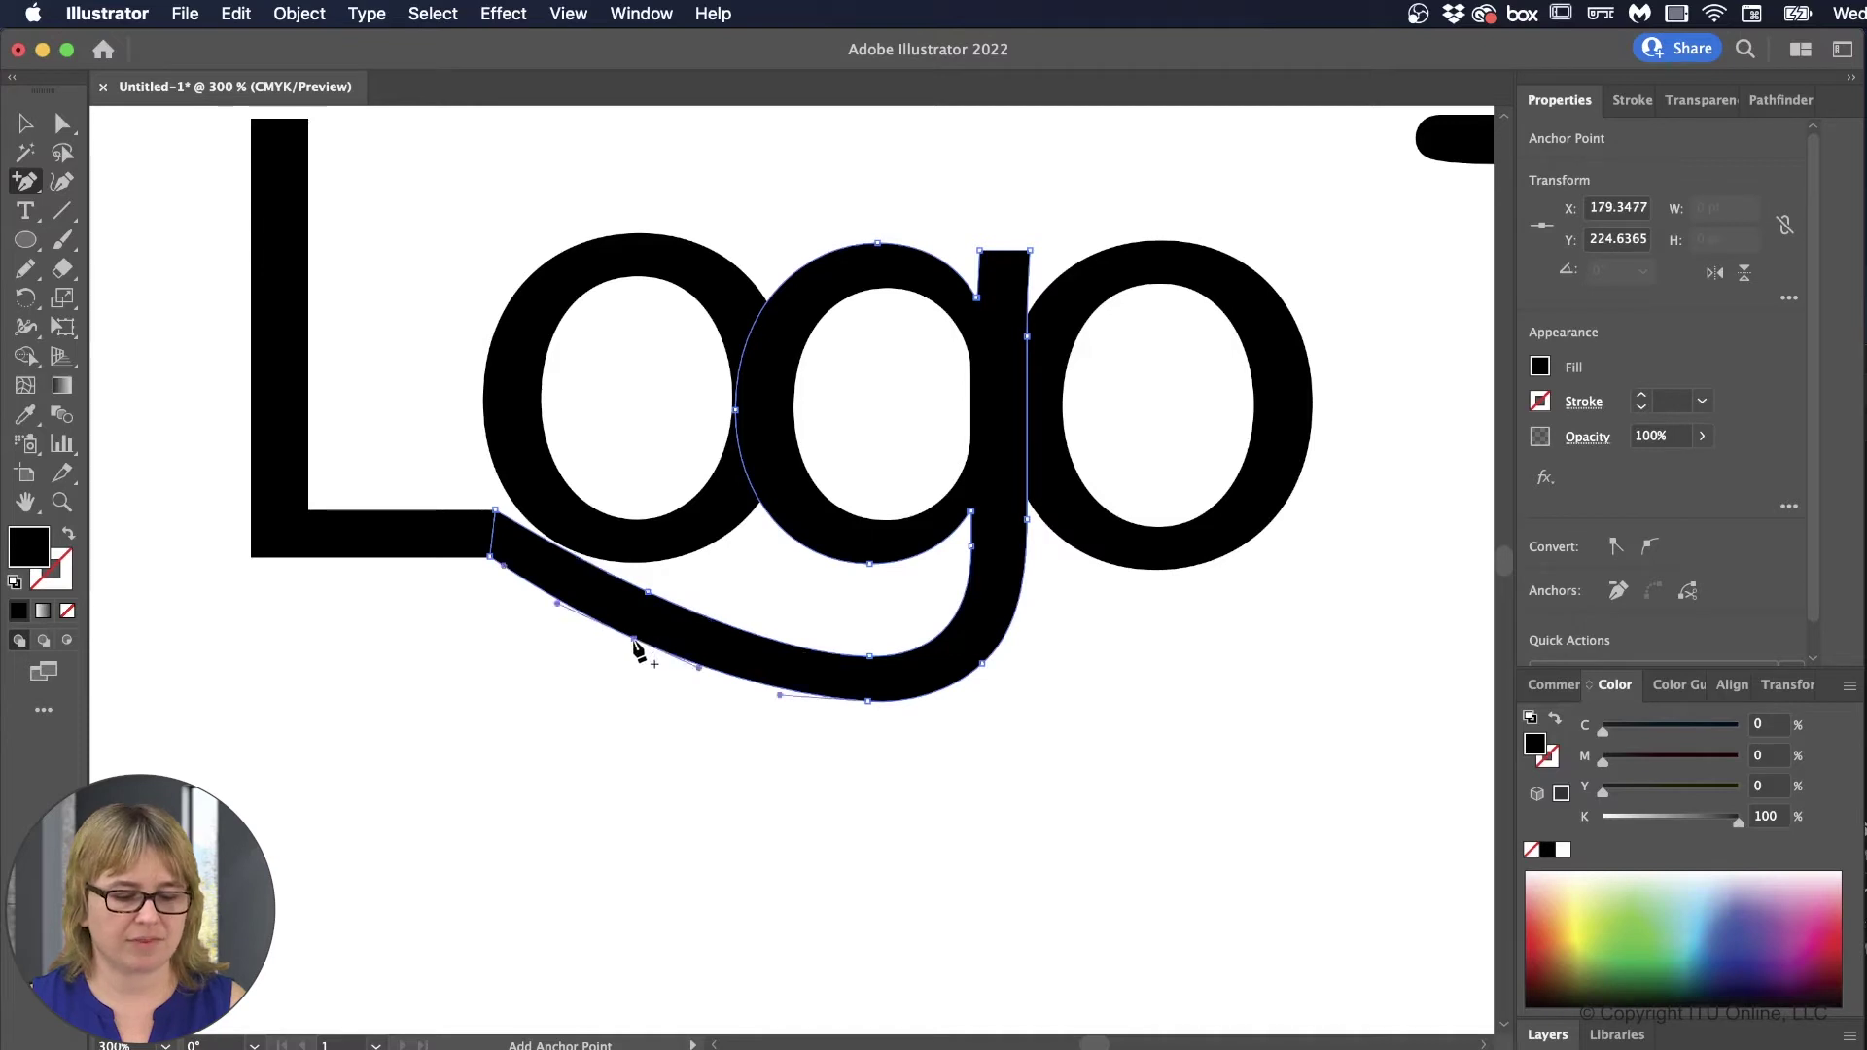
left_click(62, 123)
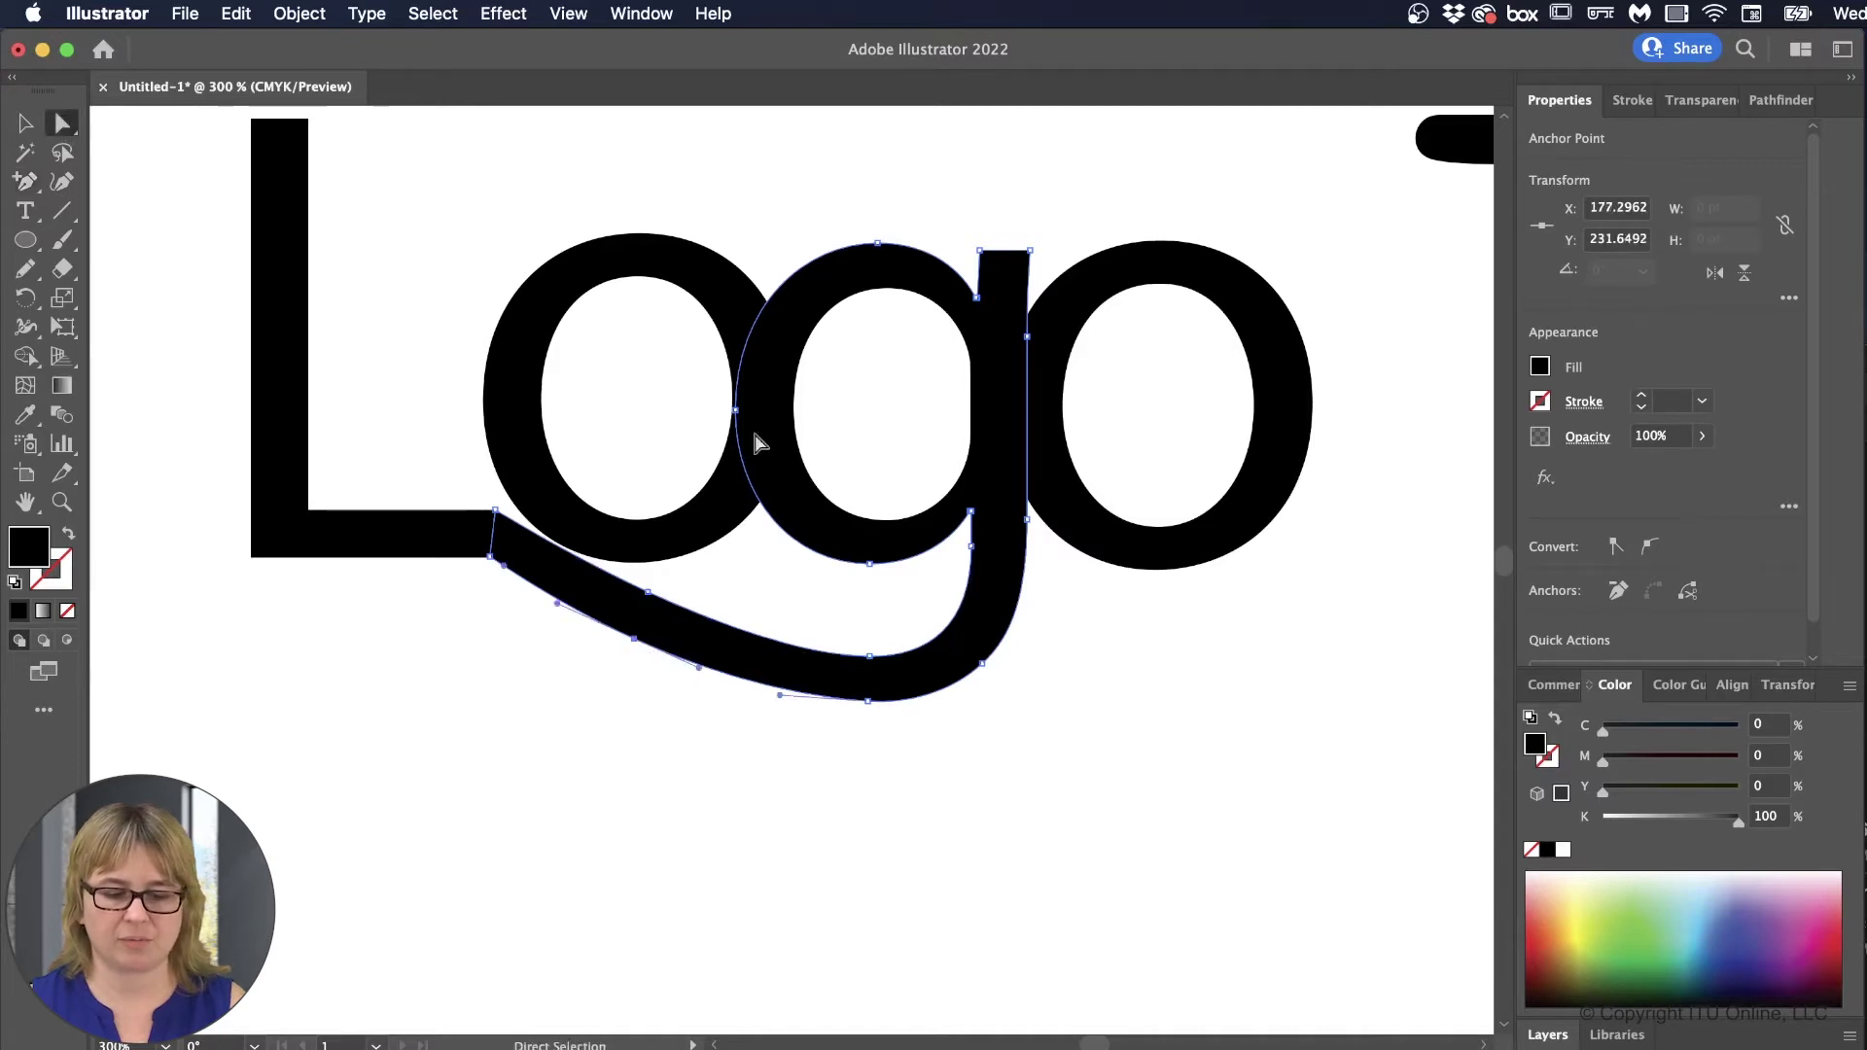
left_click_drag(648, 591, 656, 576)
left_click(634, 640)
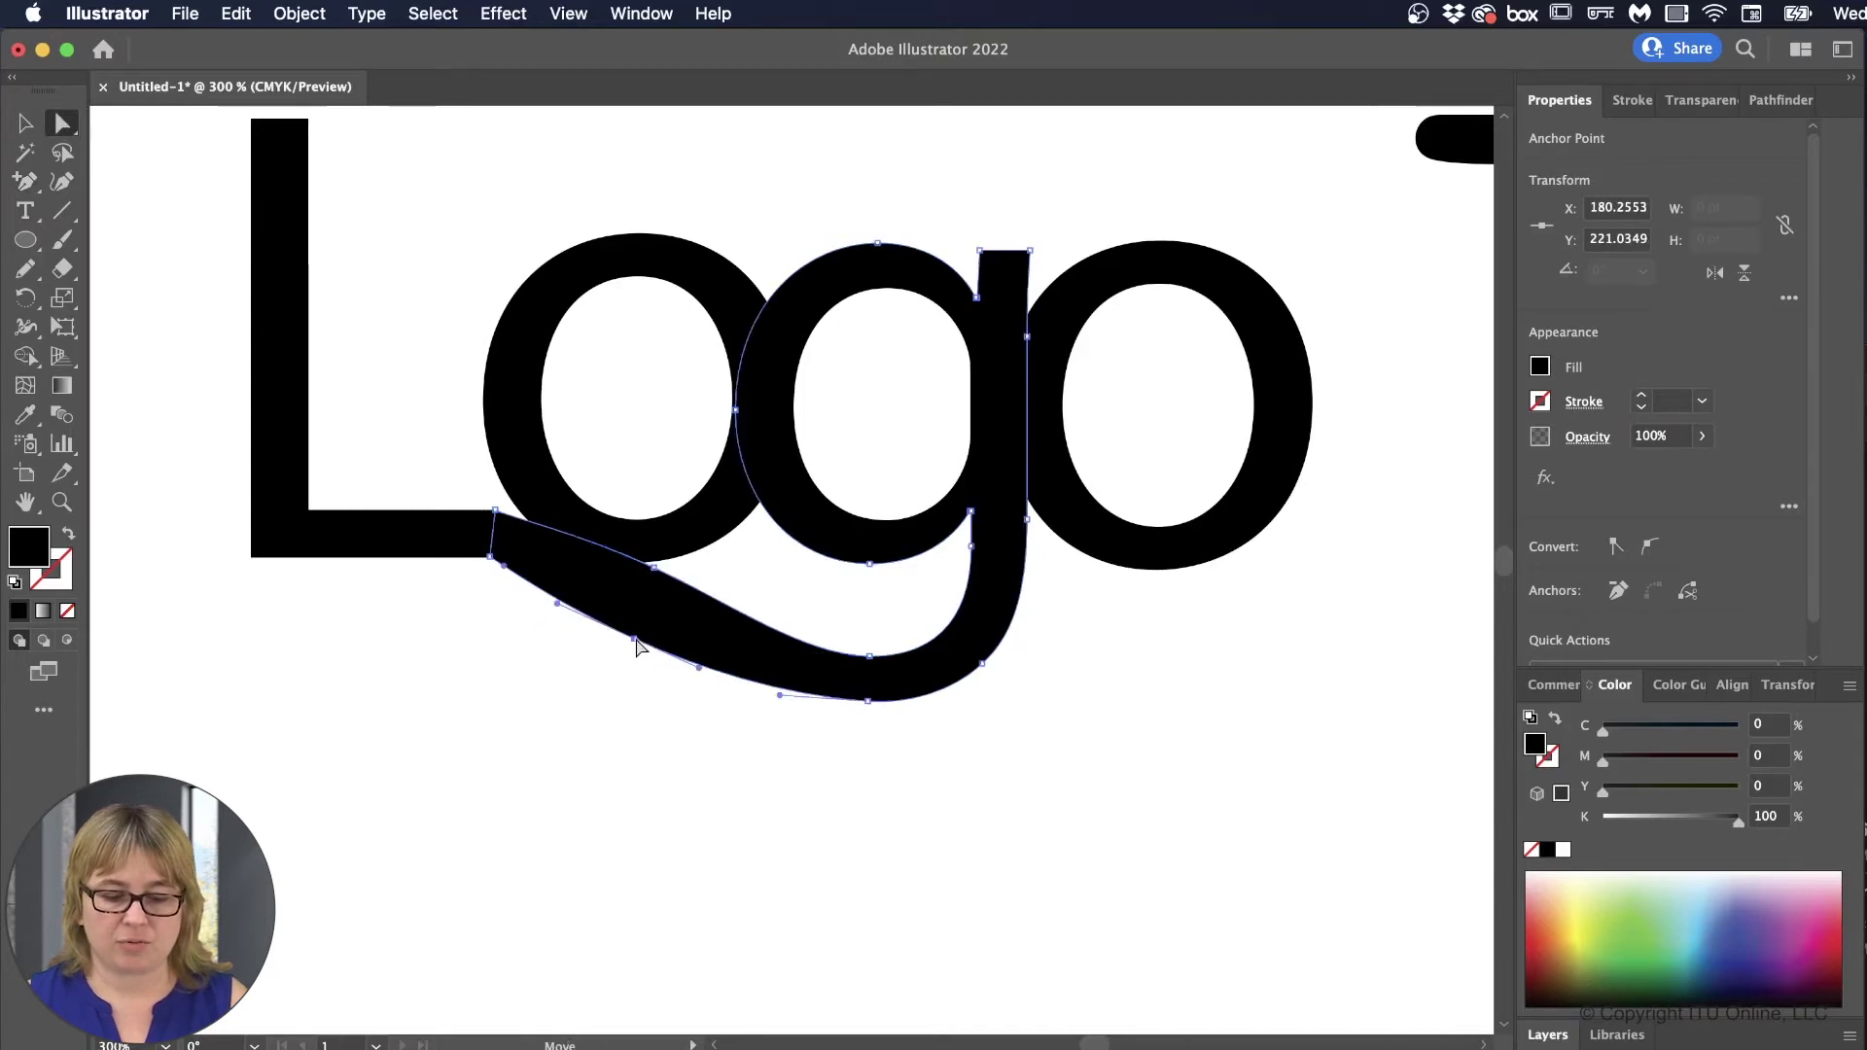
left_click_drag(637, 645, 646, 596)
Step: Fine-tune the tail's anchors near the L and lift its middle curve slightly
left_click(654, 567)
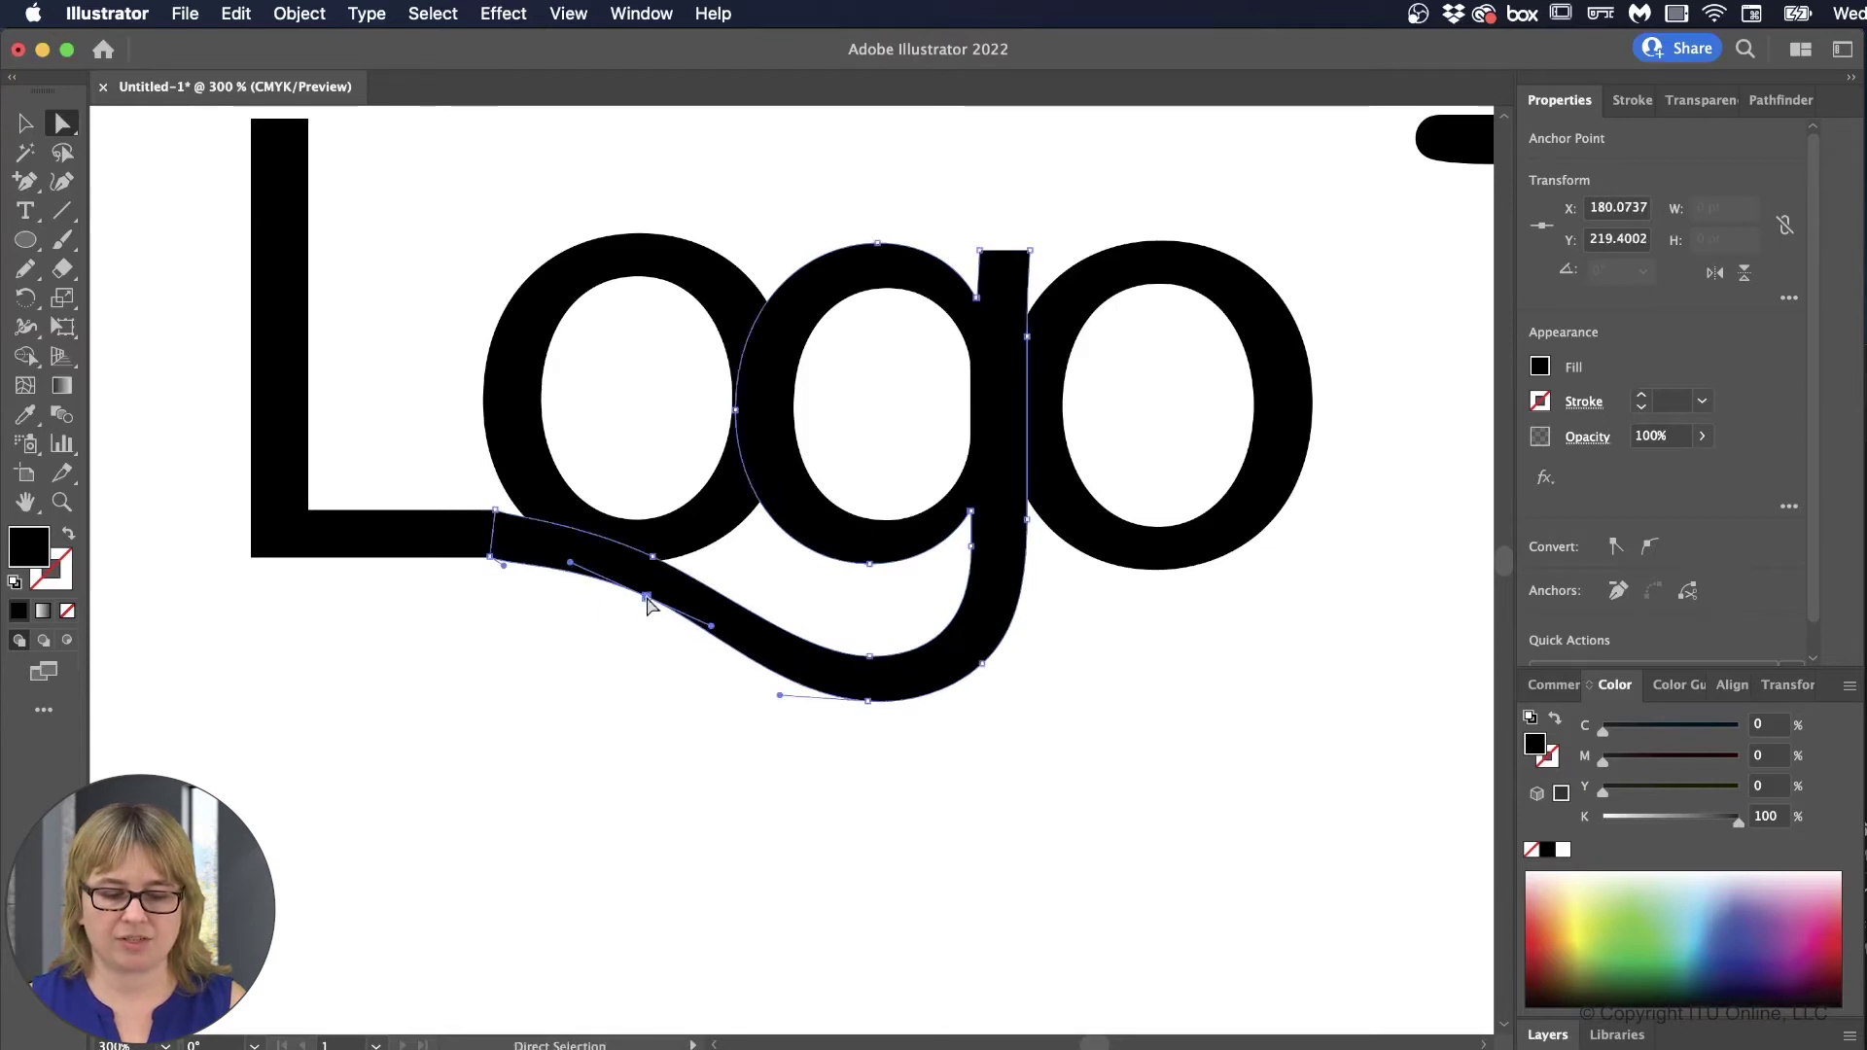
left_click_drag(502, 564, 506, 569)
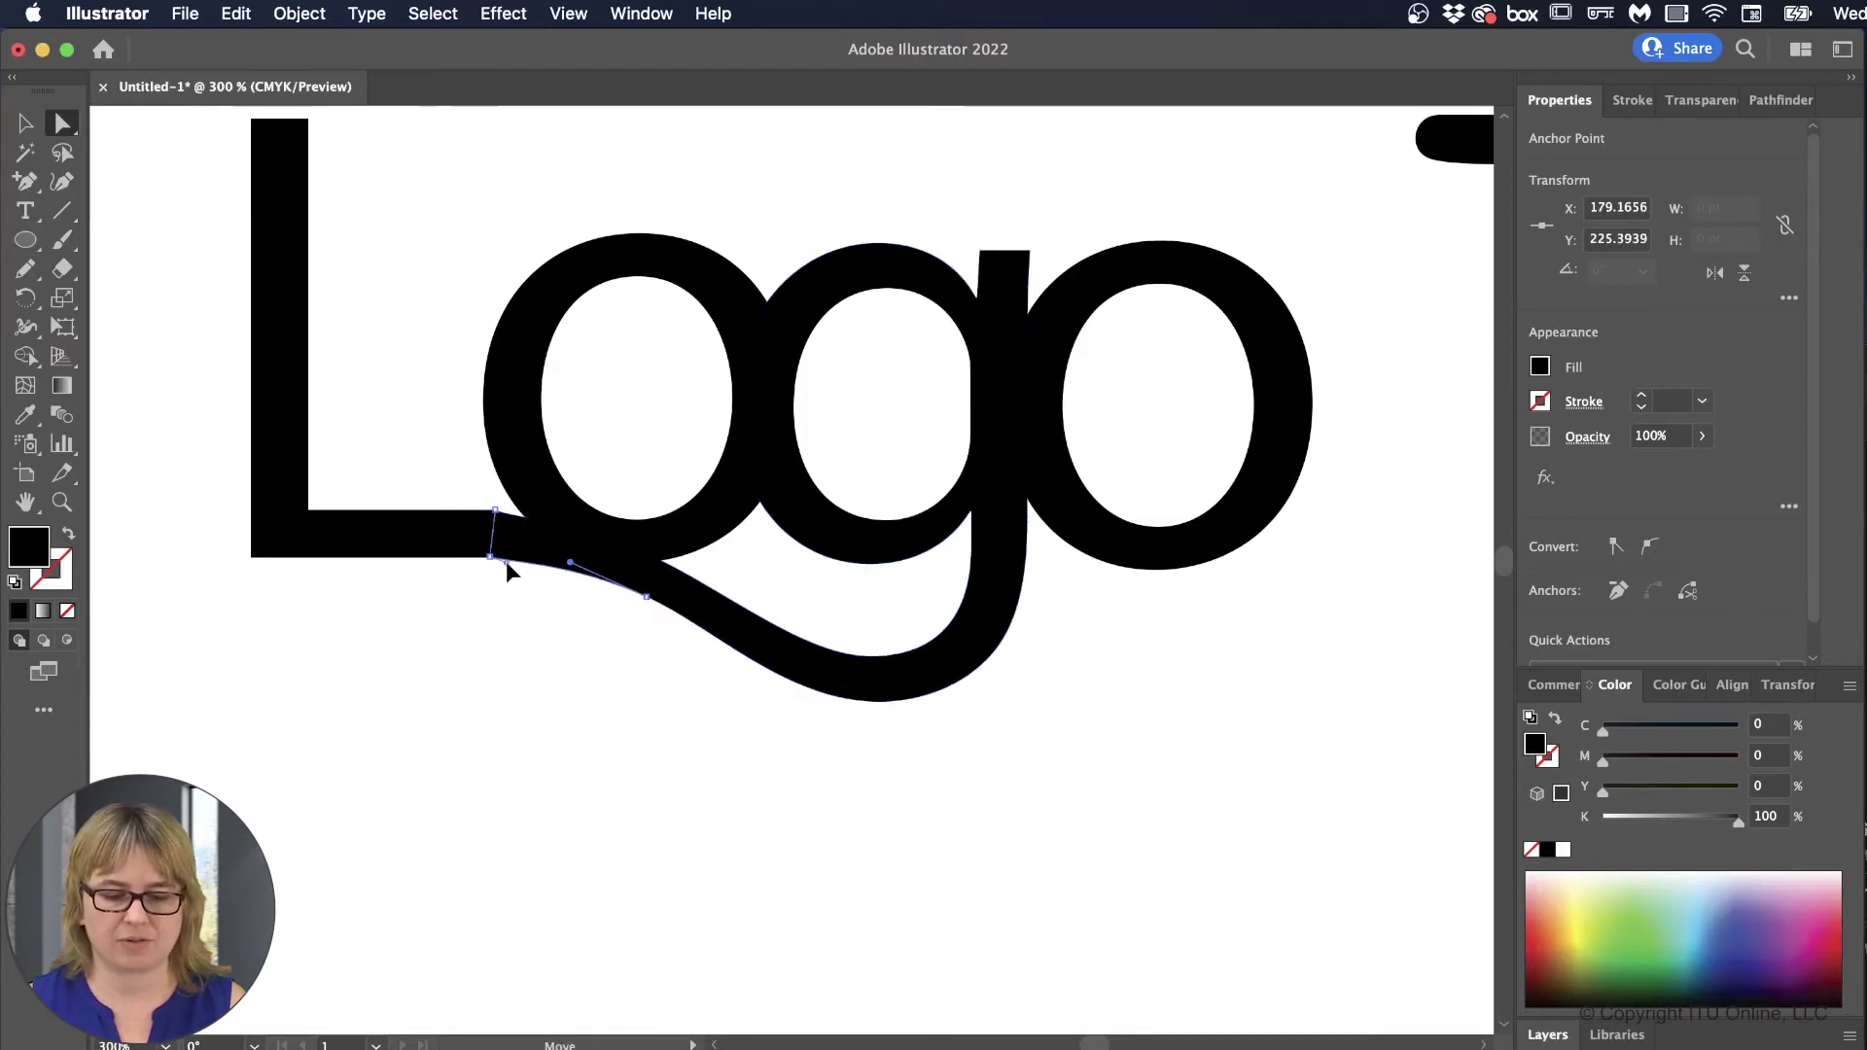
left_click(496, 511)
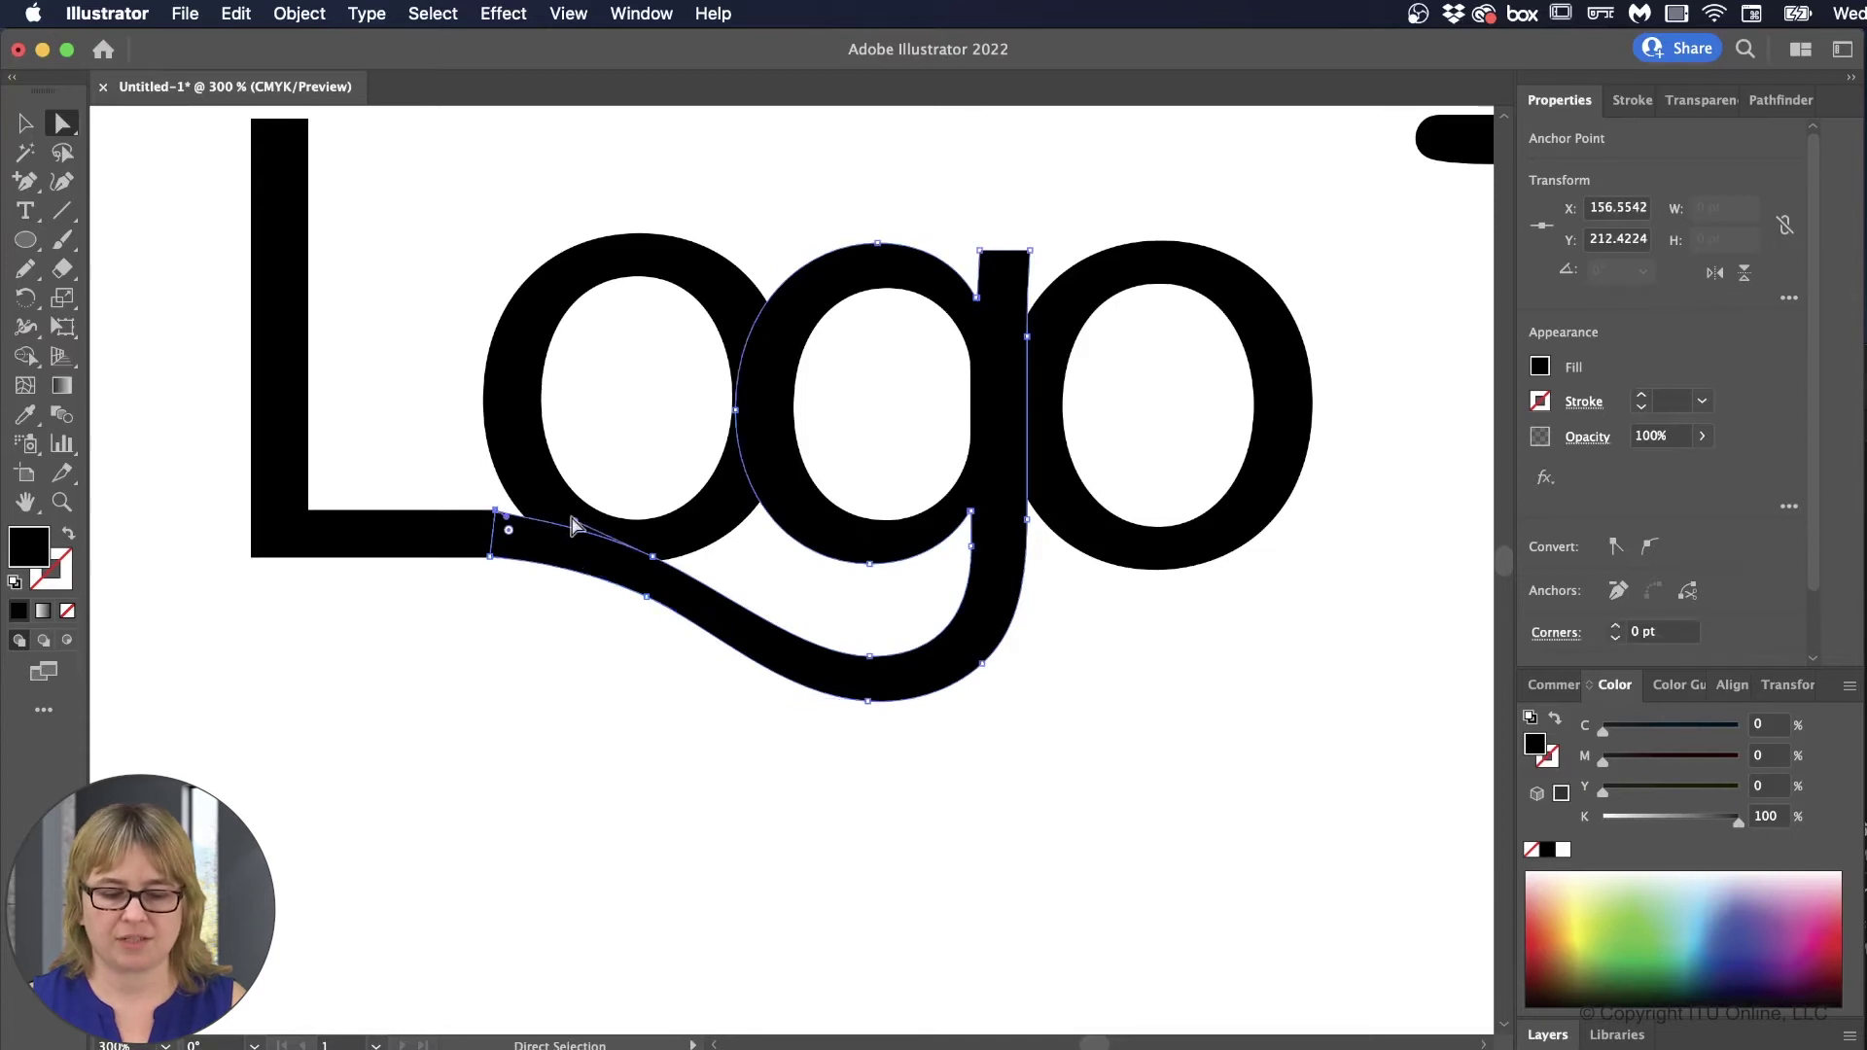
left_click_drag(513, 520, 523, 522)
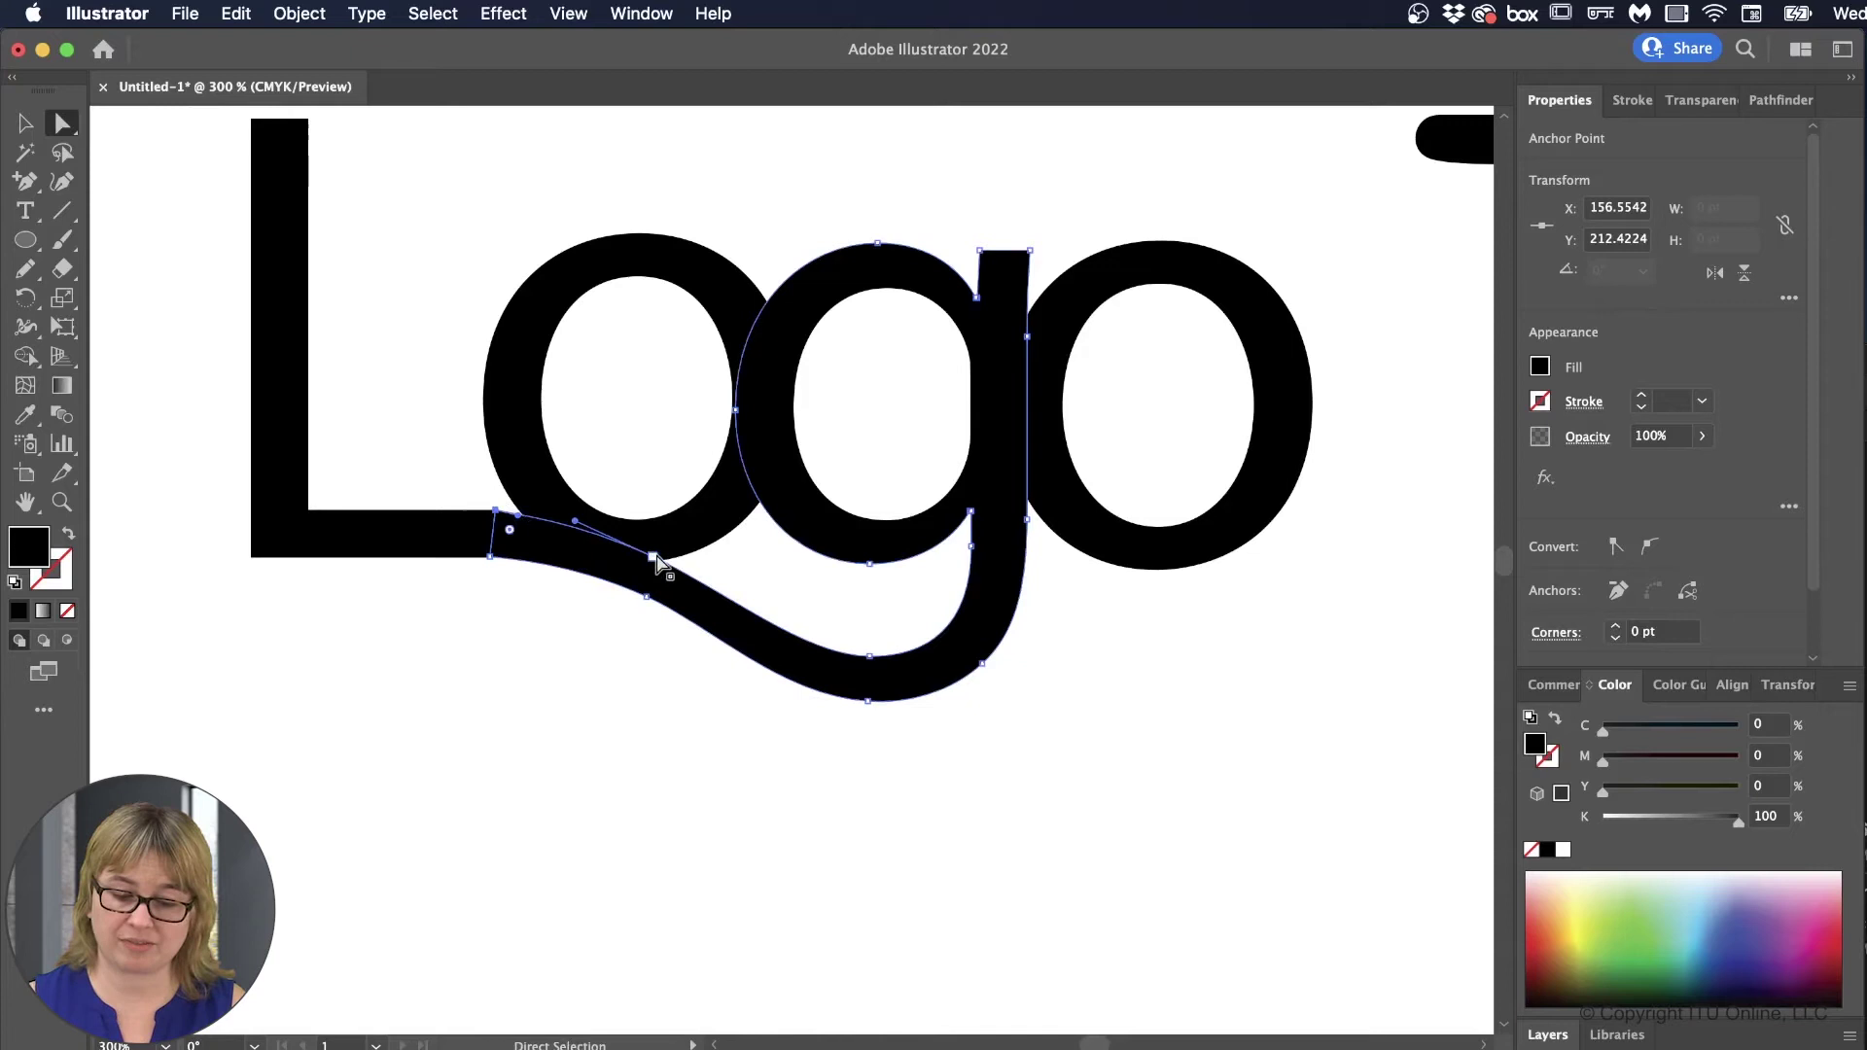
left_click_drag(657, 557, 657, 552)
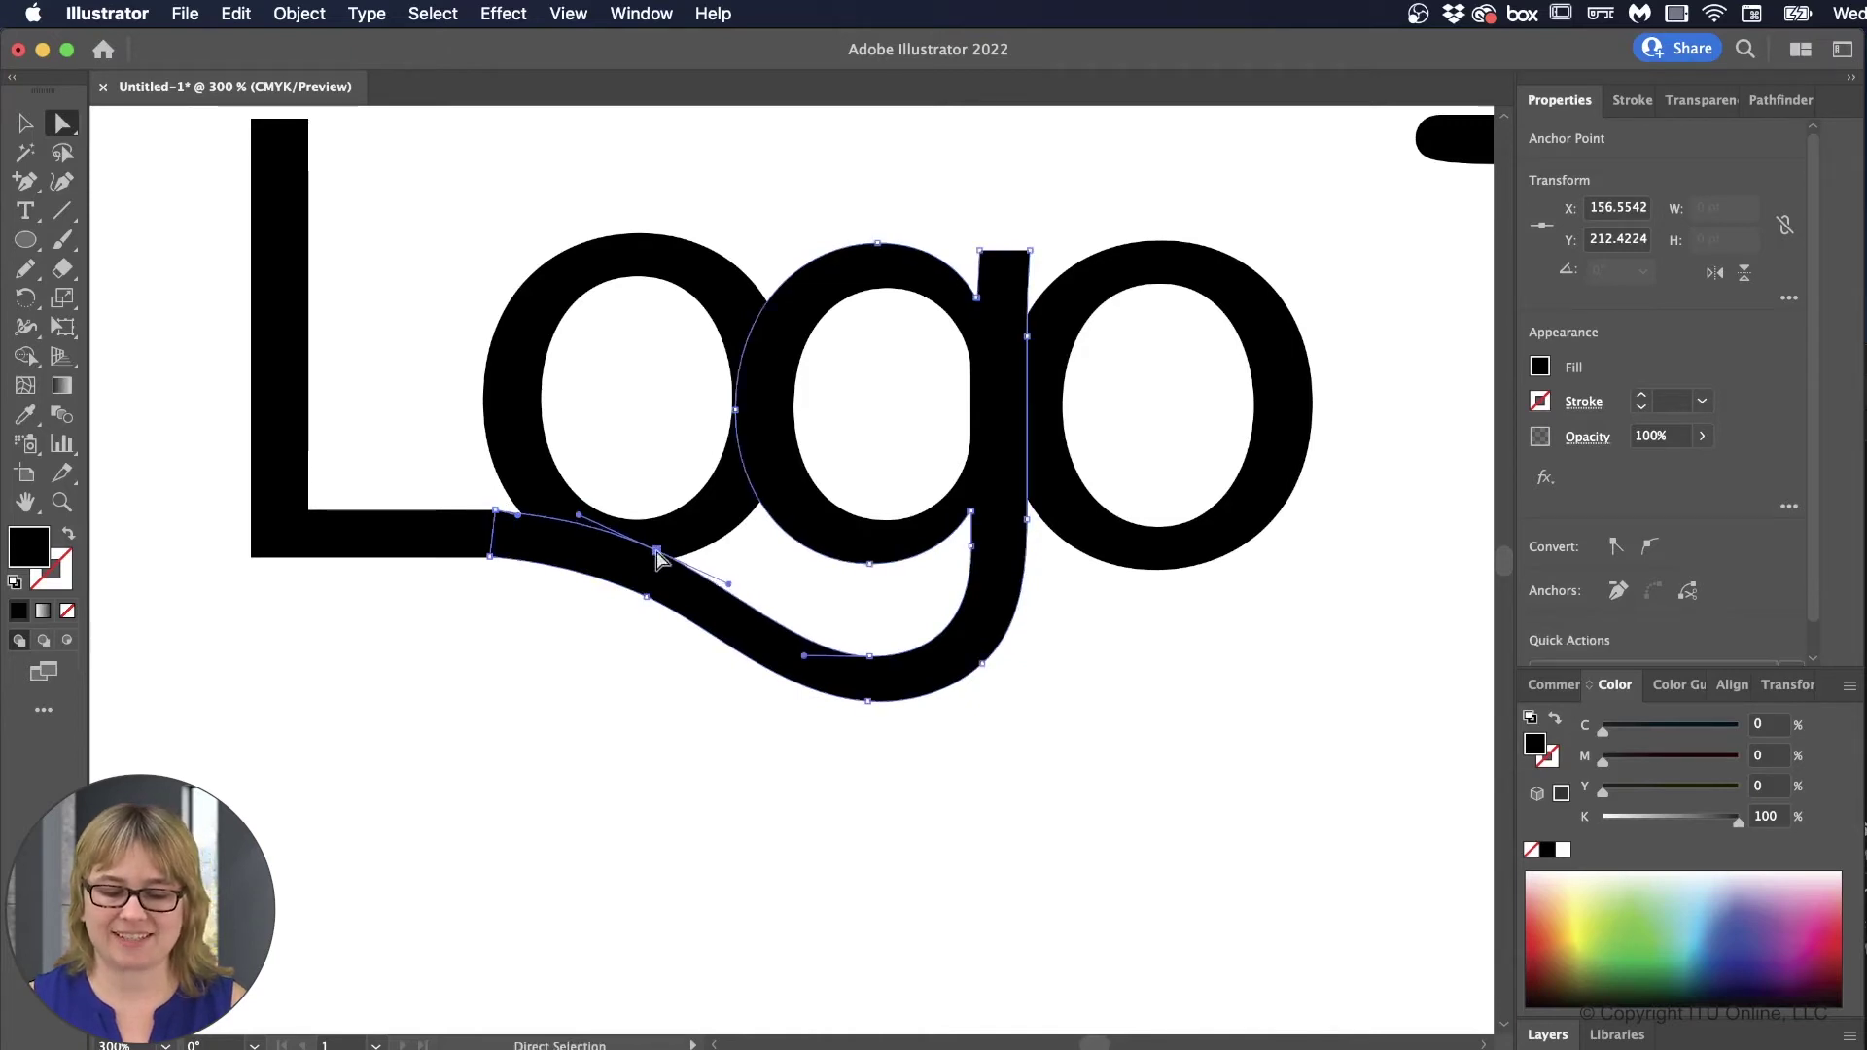
Step: Straighten the swash's left edge and shift both left anchors further into the L
key("super+equal")
key("super+equal")
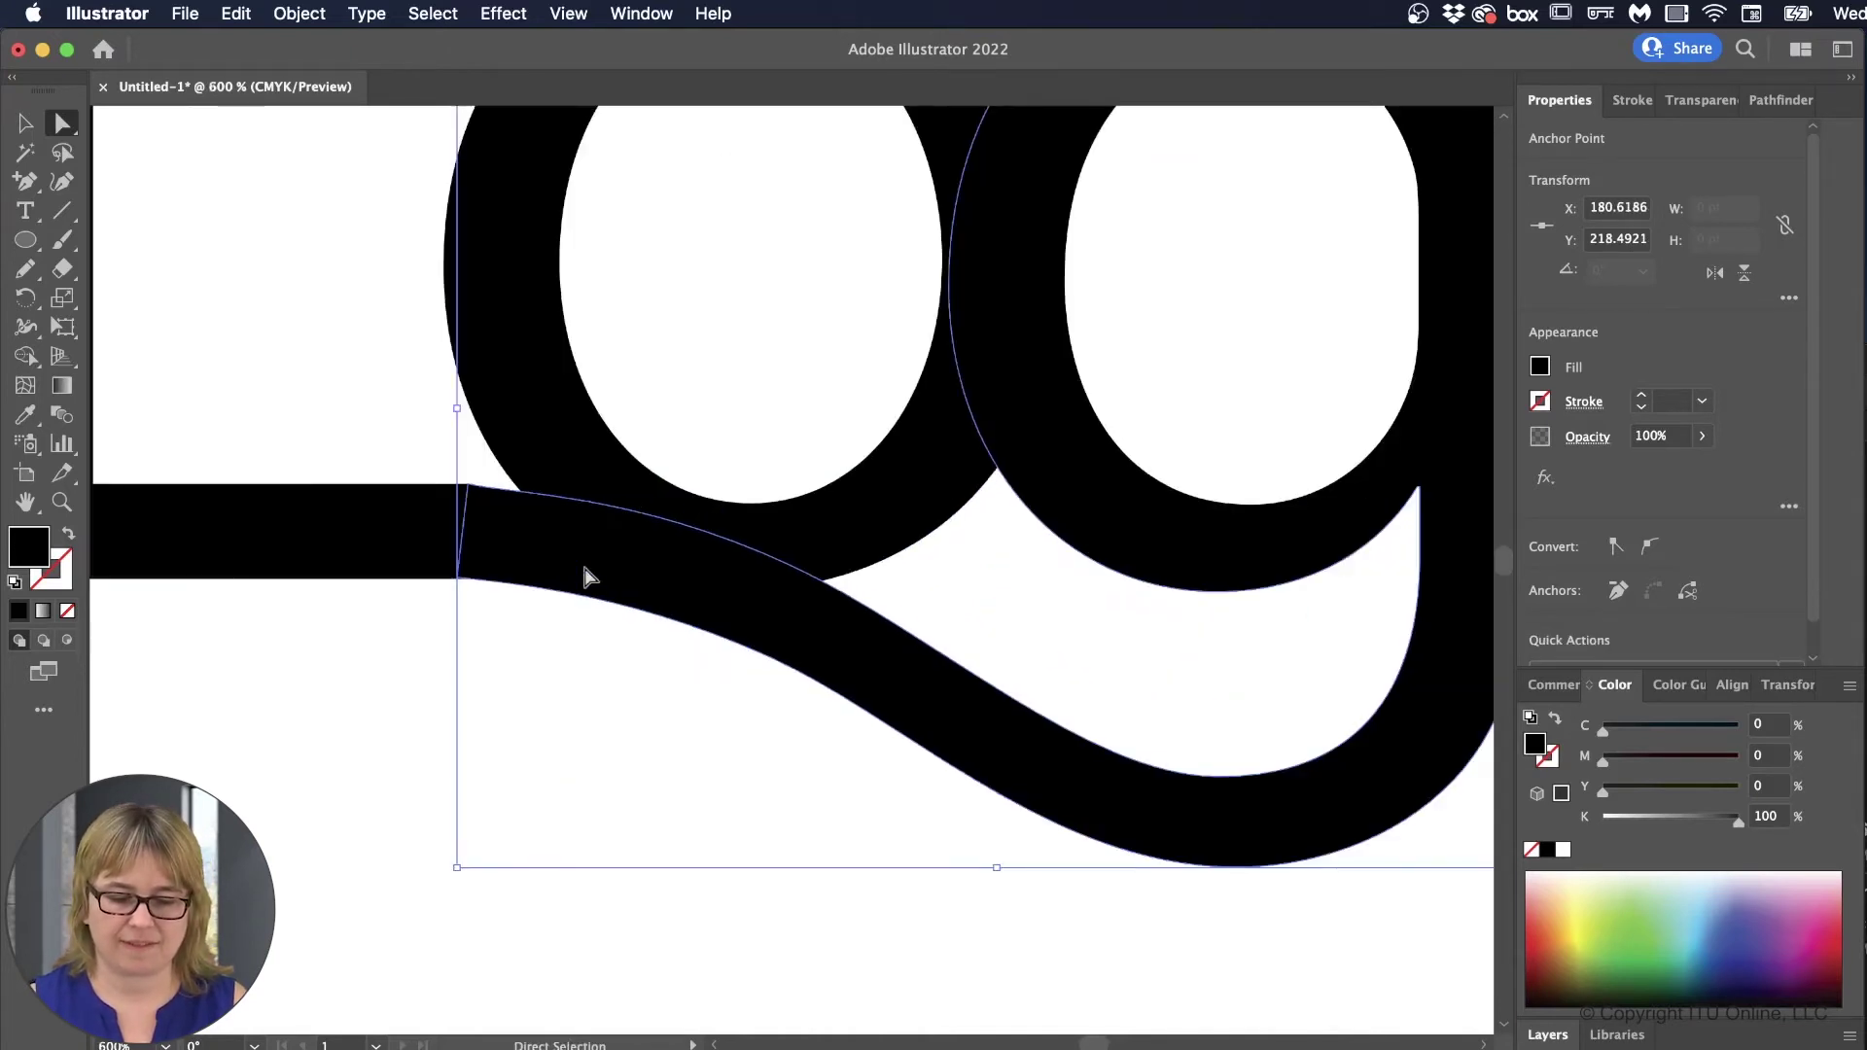
left_click(469, 487)
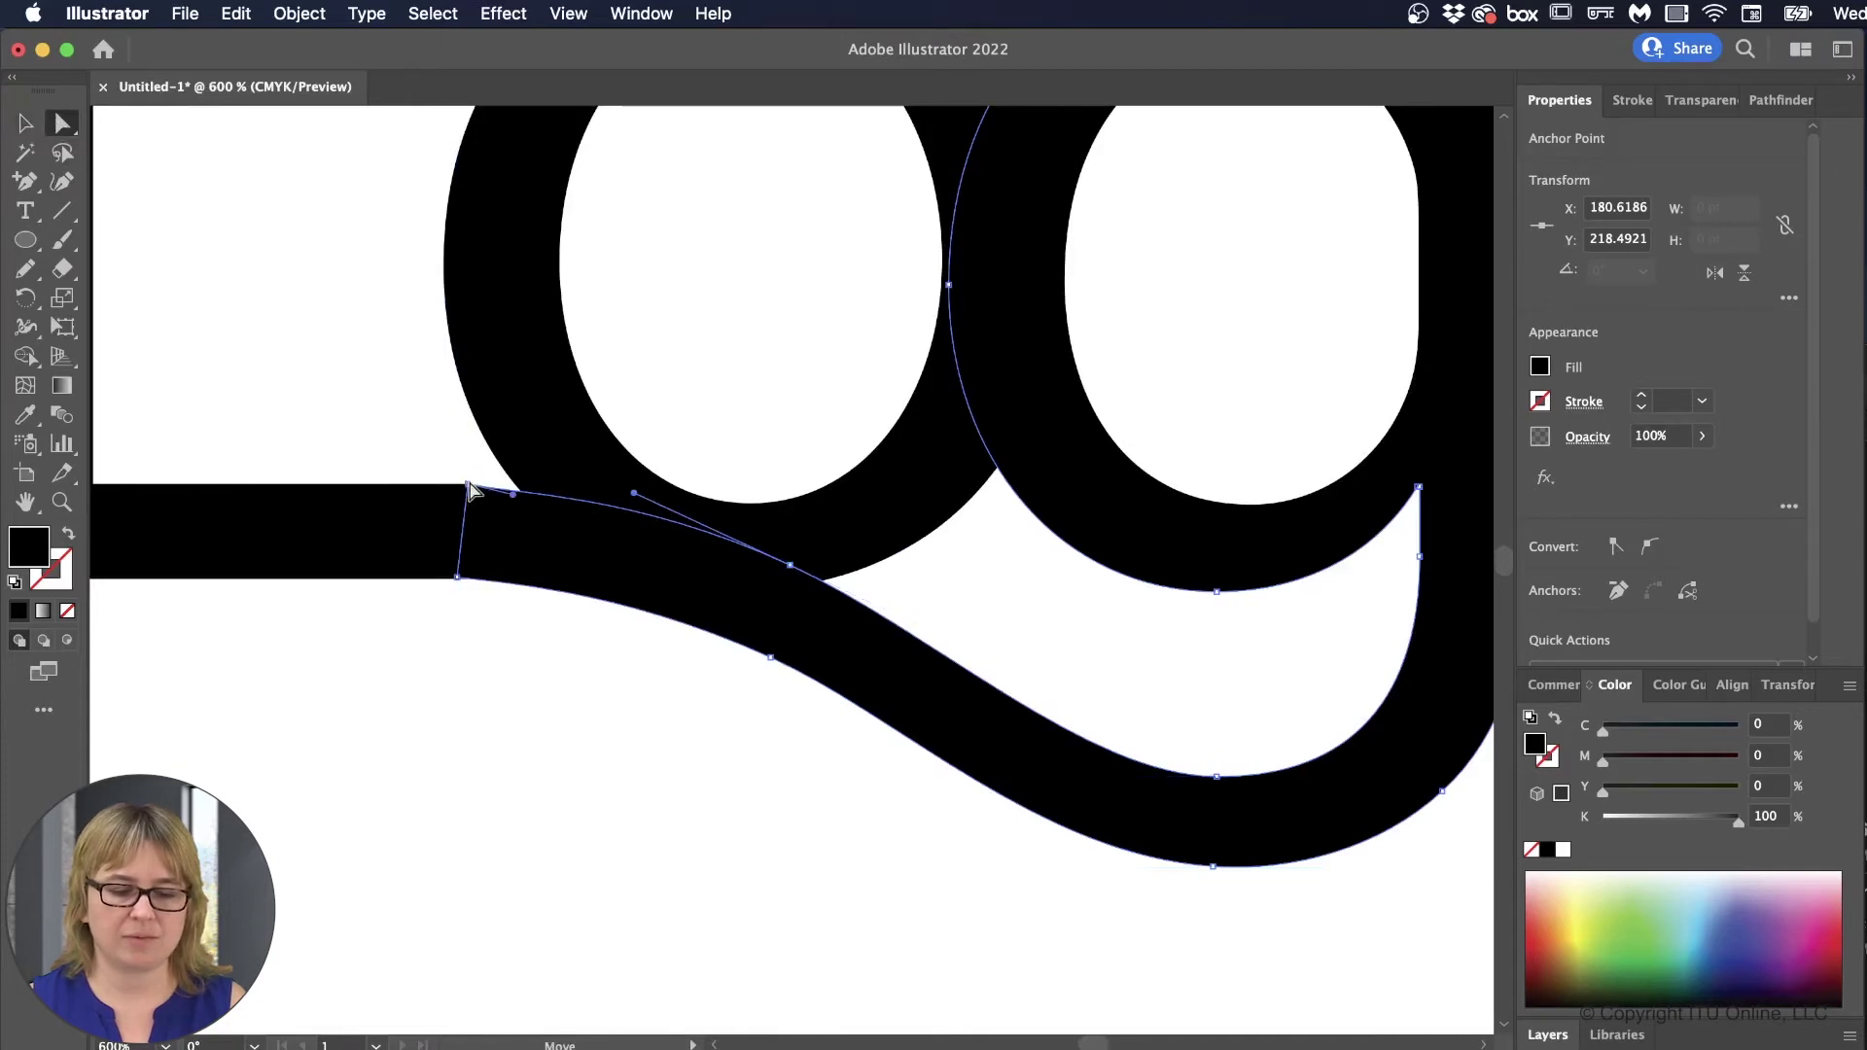
left_click_drag(458, 578, 471, 574)
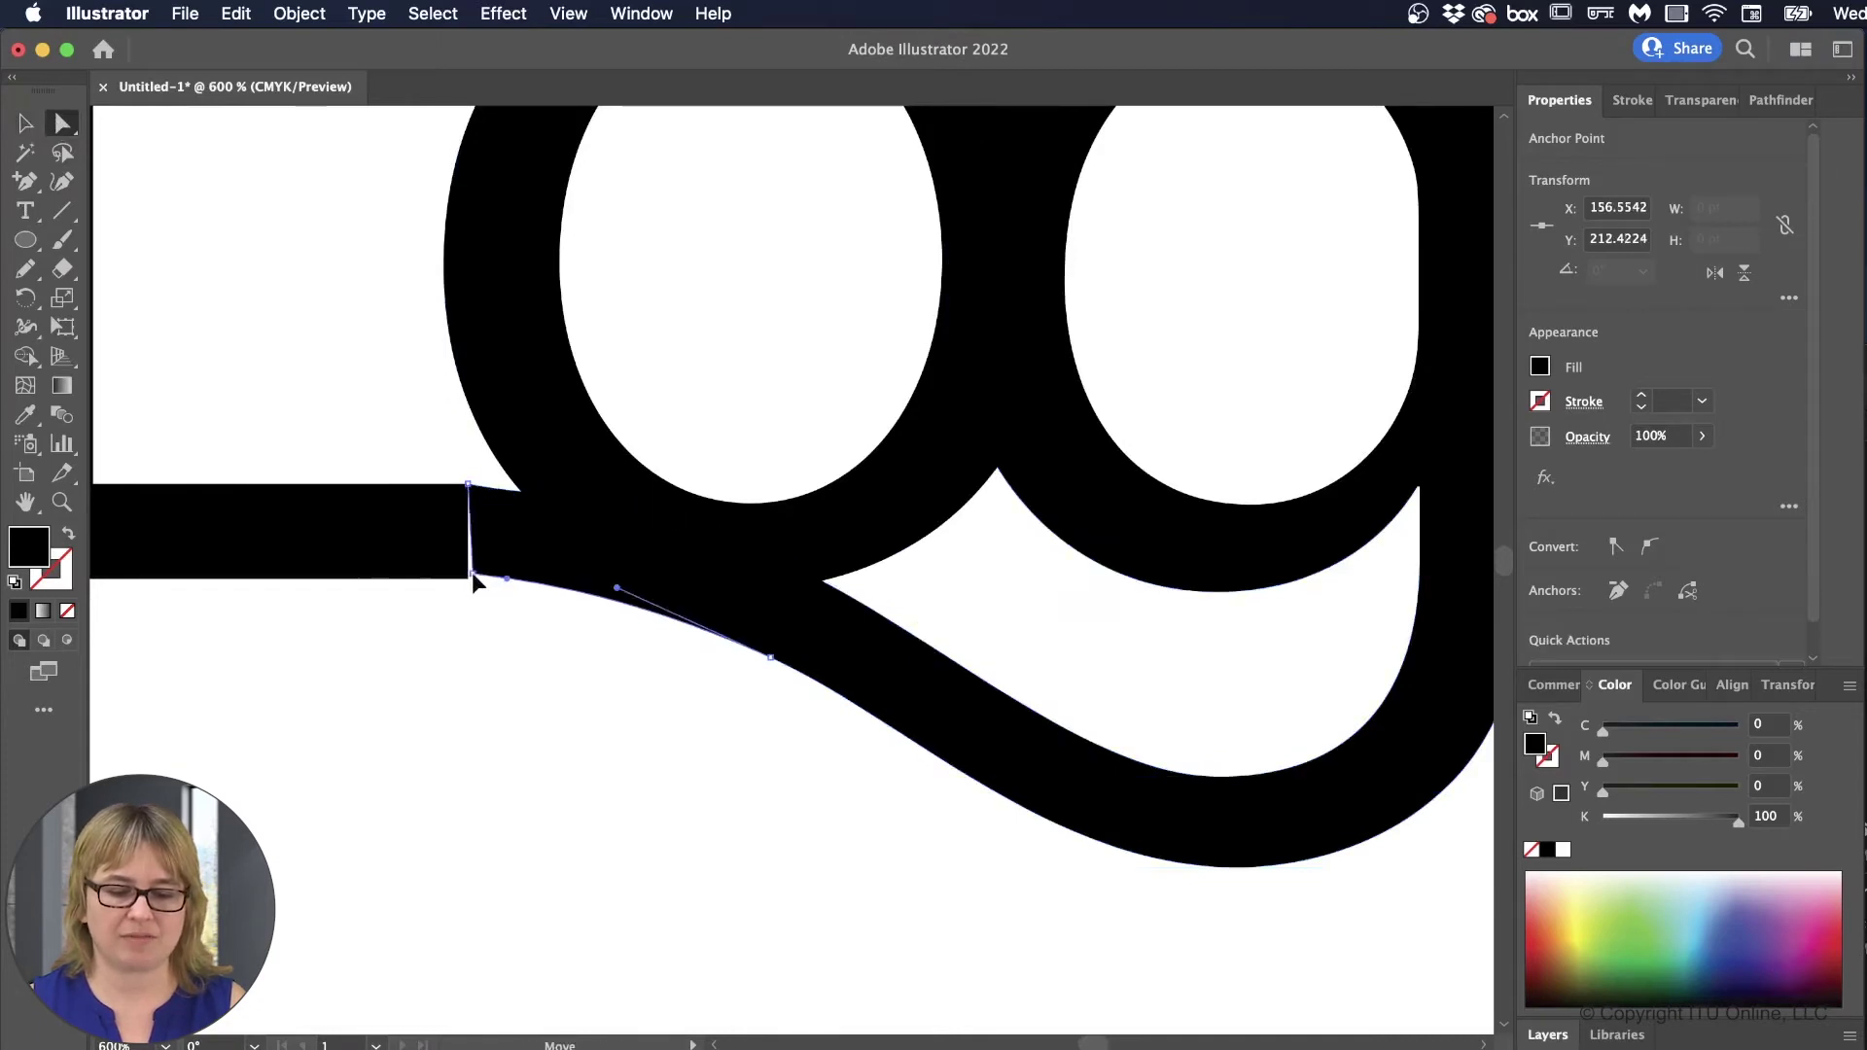
left_click(469, 487)
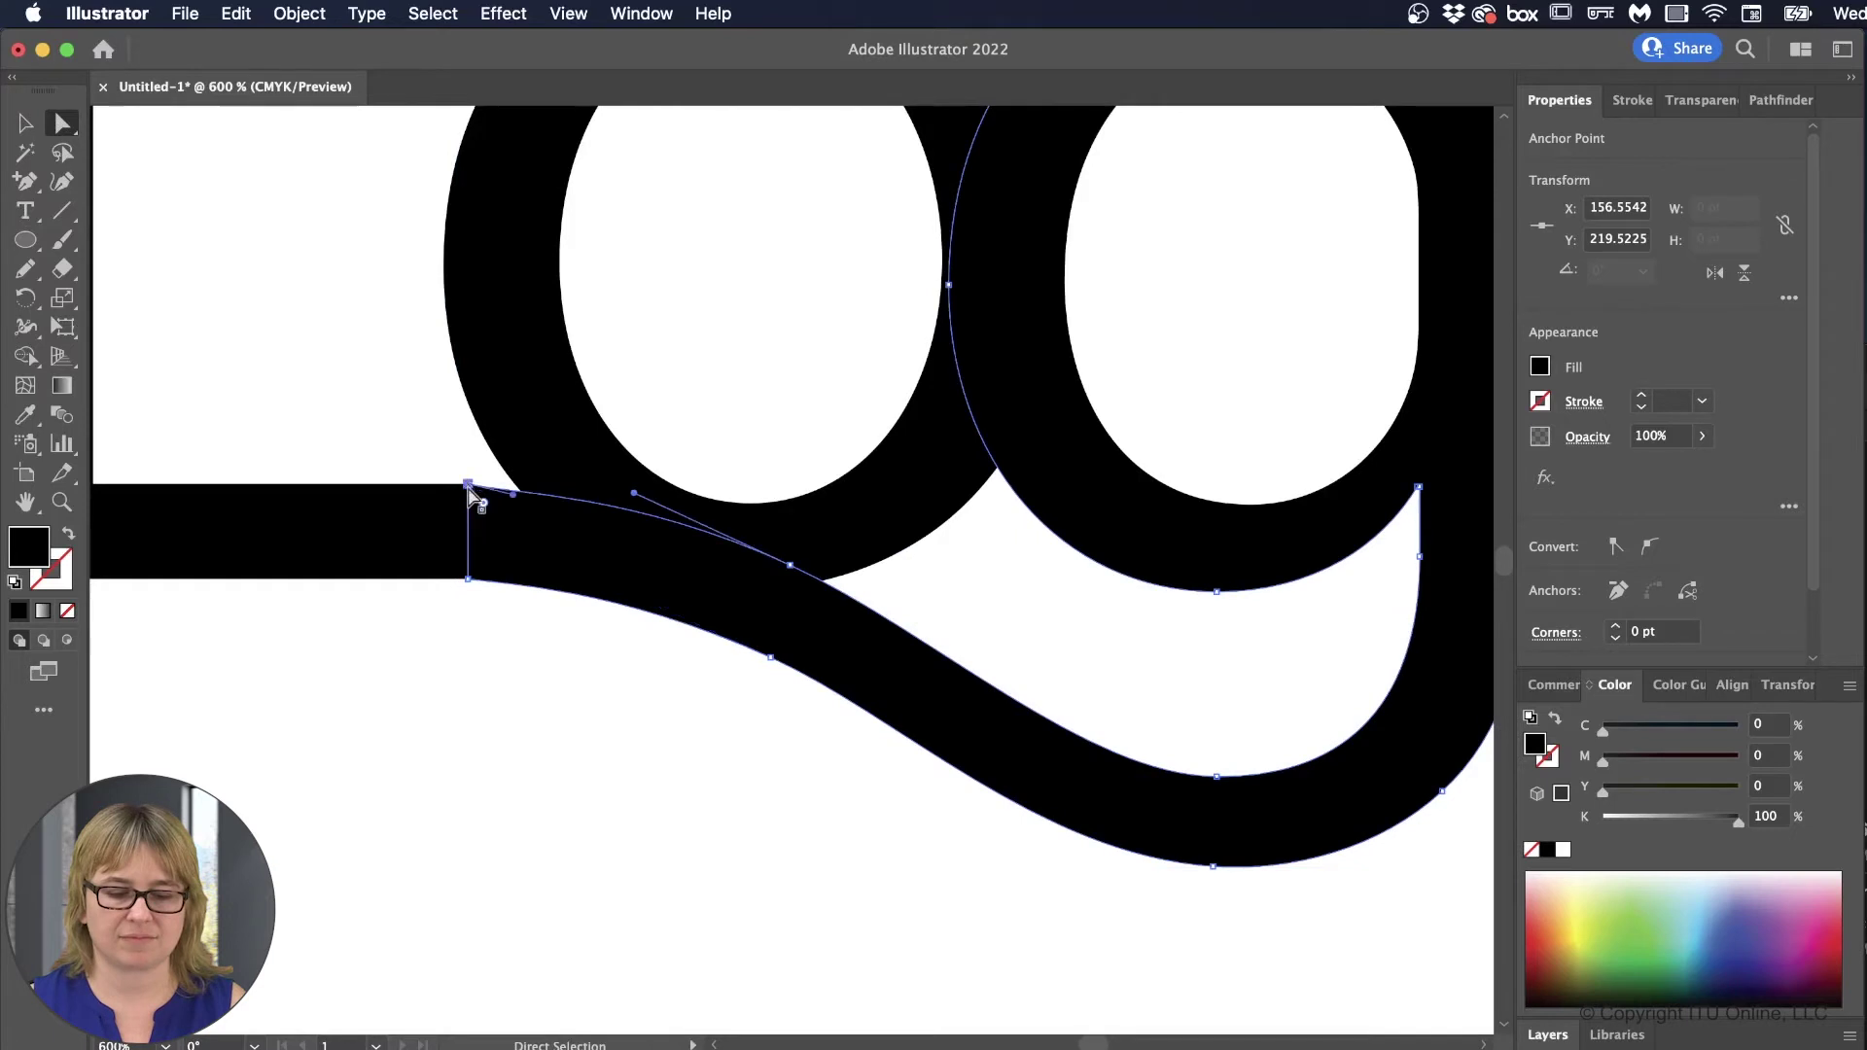
left_click(471, 580, "shift")
key("Left")
key("Left")
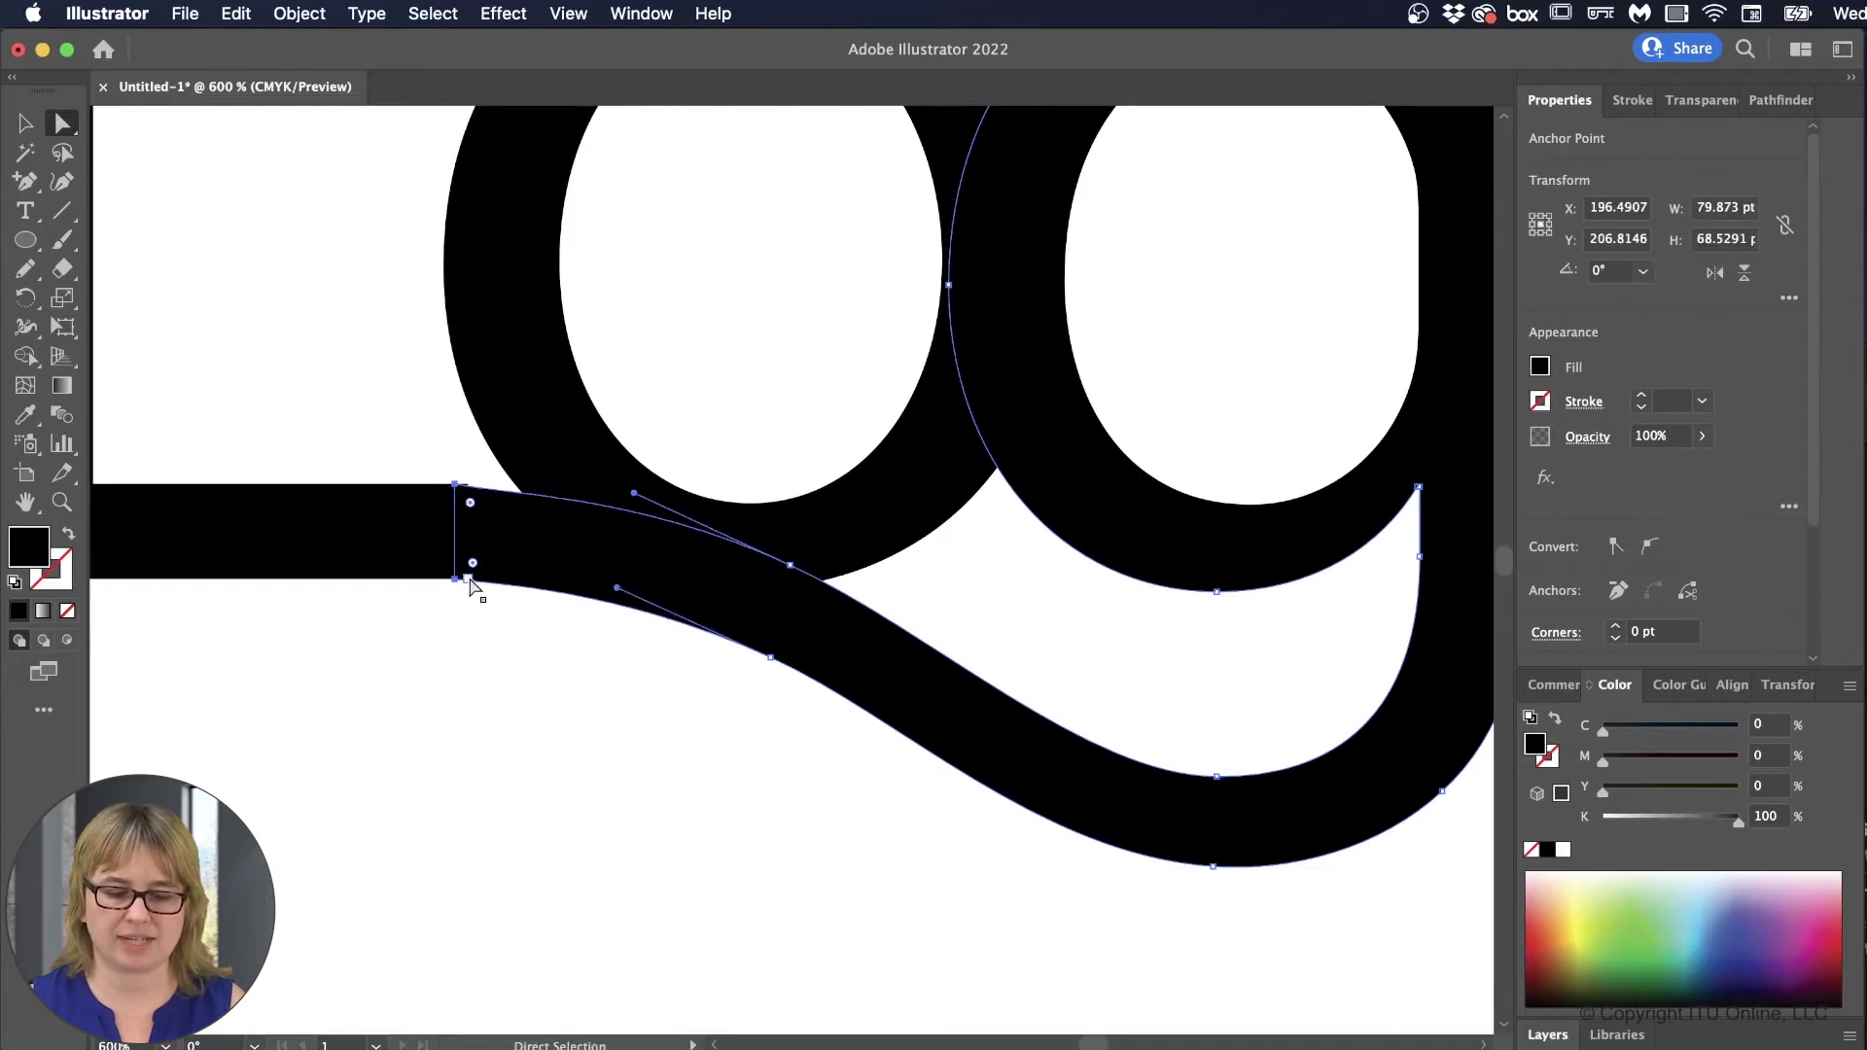
key("super+equal")
key("super+equal")
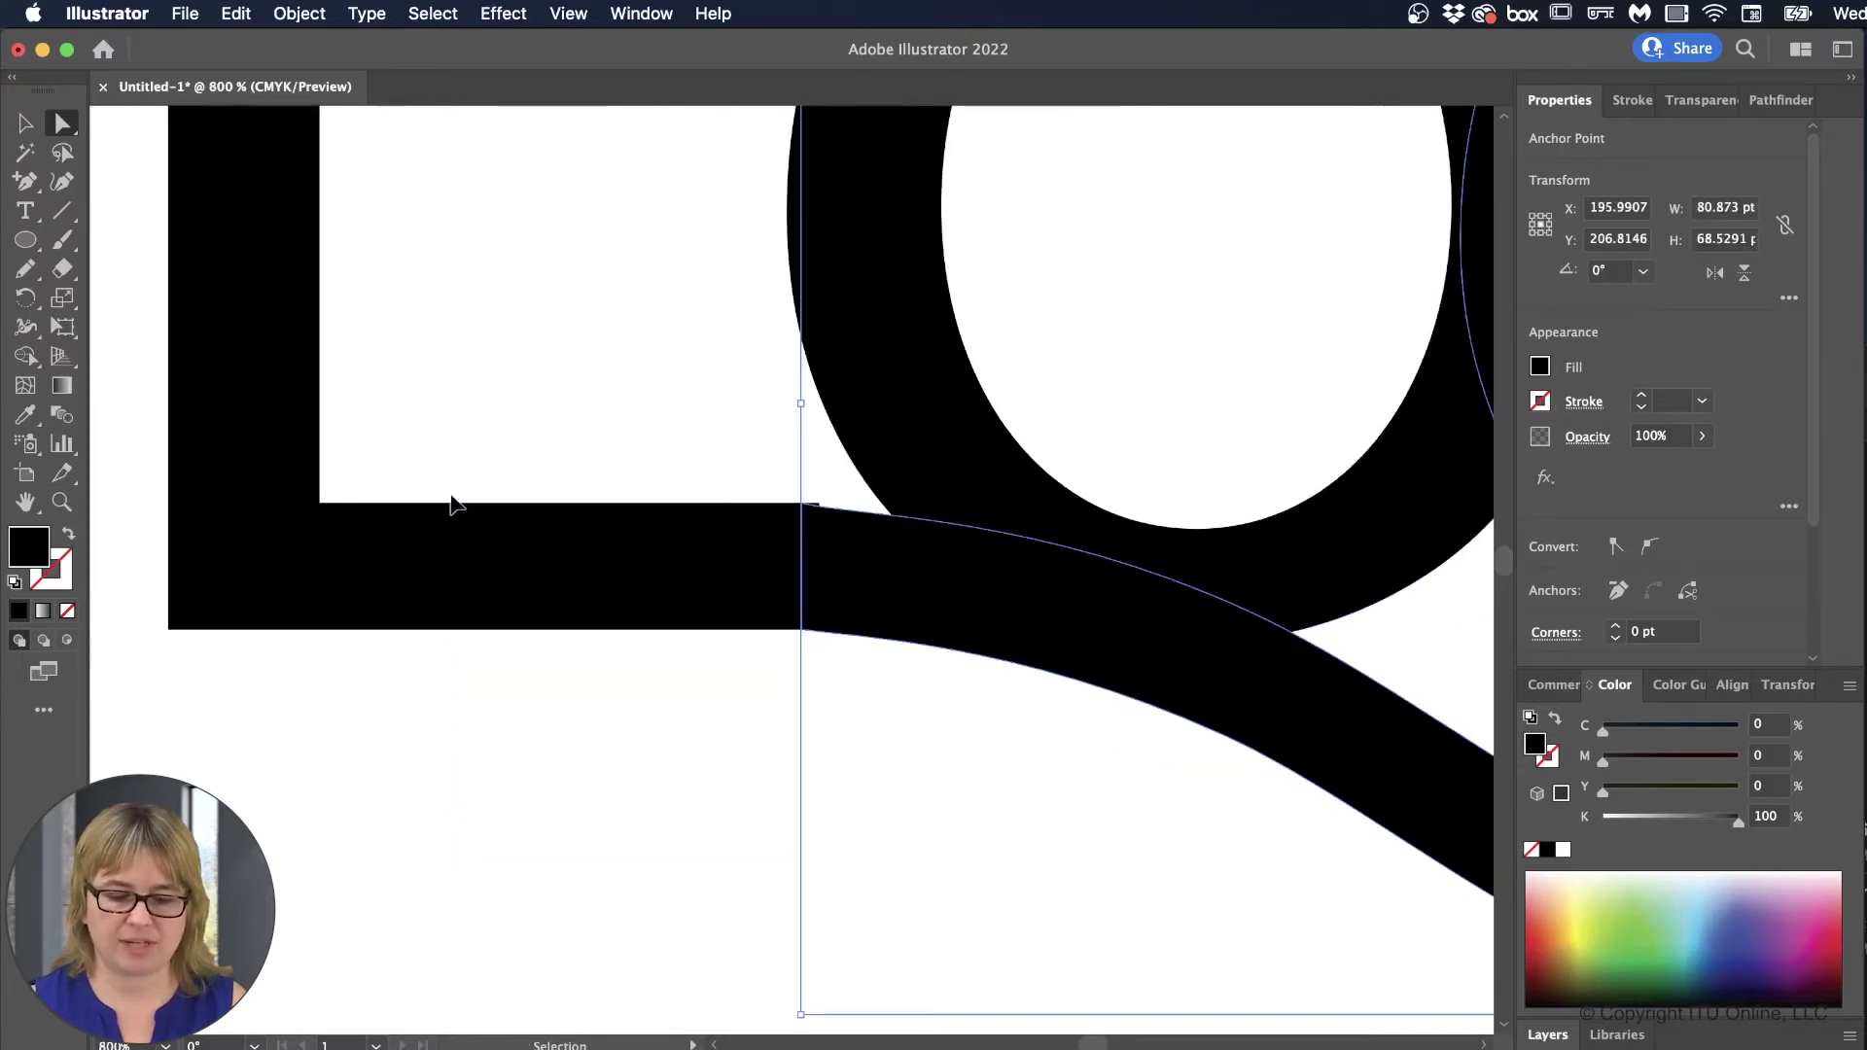
Step: Pull curve handles from the swash's left anchors so both edges flow smoothly into the L
left_click_drag(803, 478, 897, 474)
left_click_drag(800, 664, 877, 658)
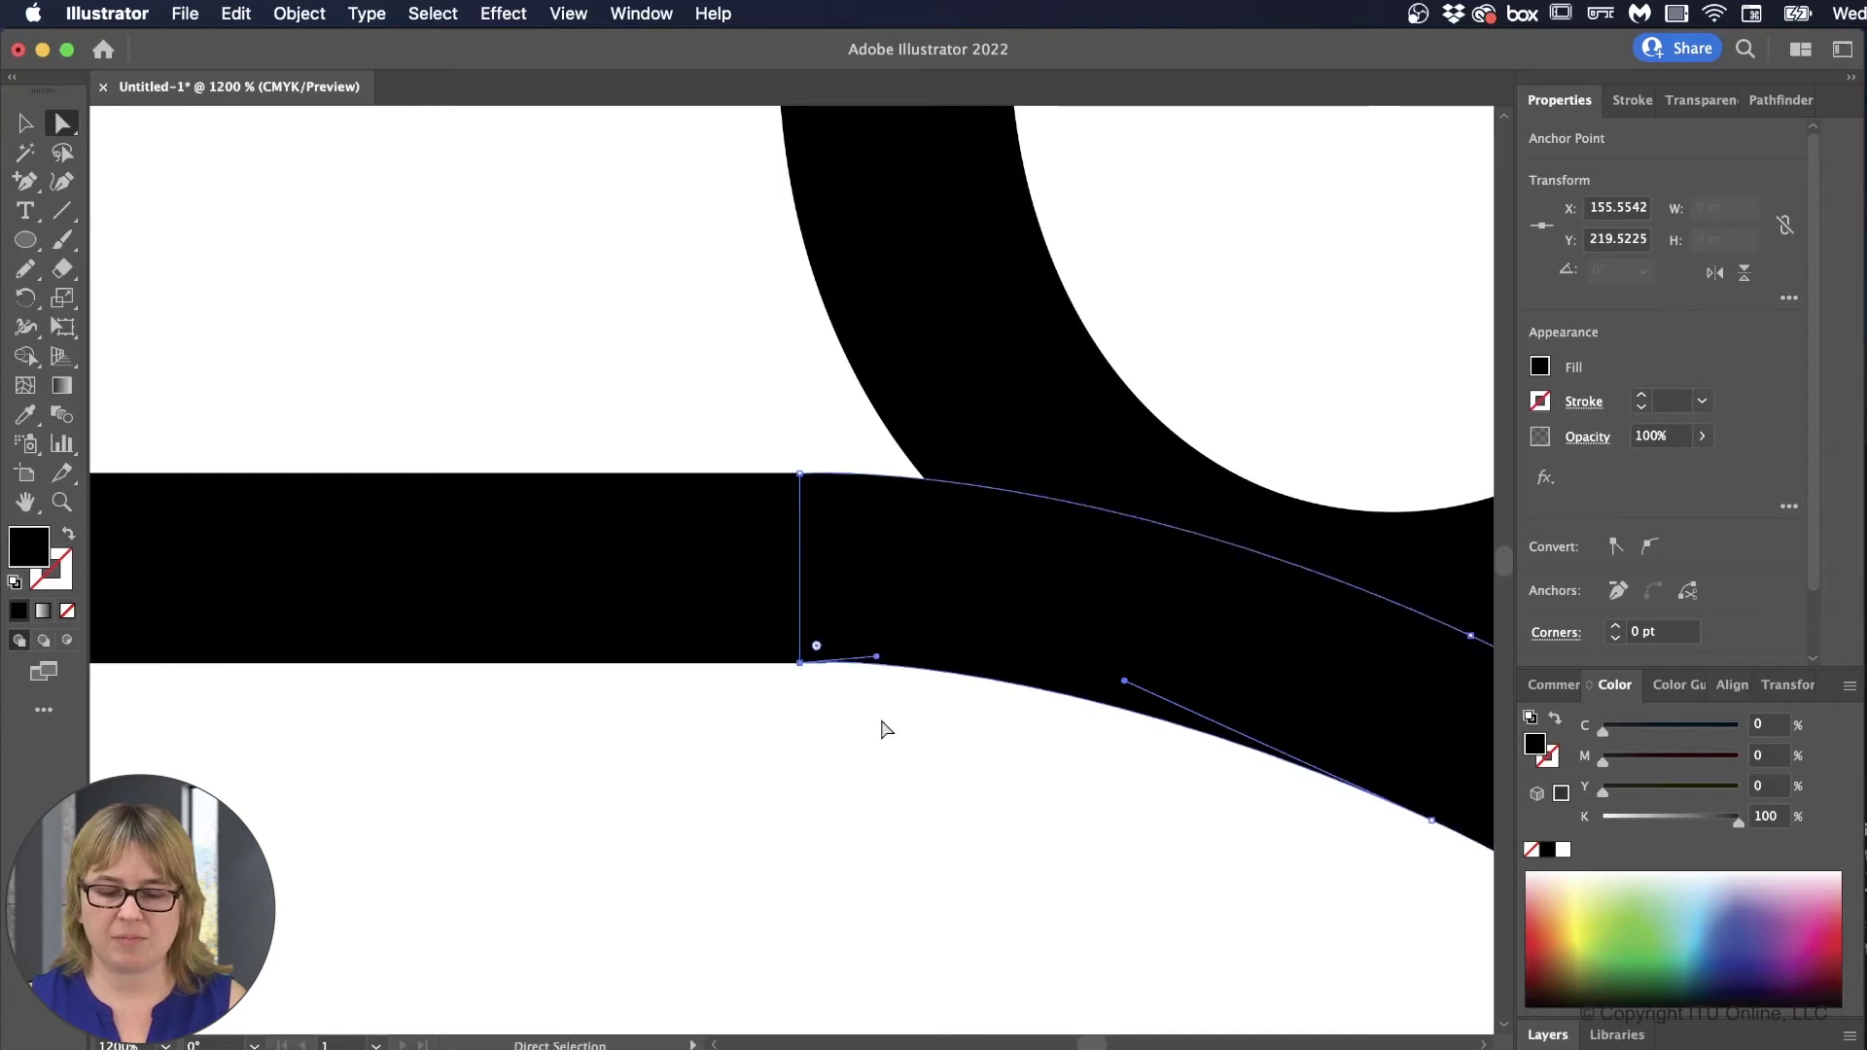
left_click(883, 730)
left_click(837, 663)
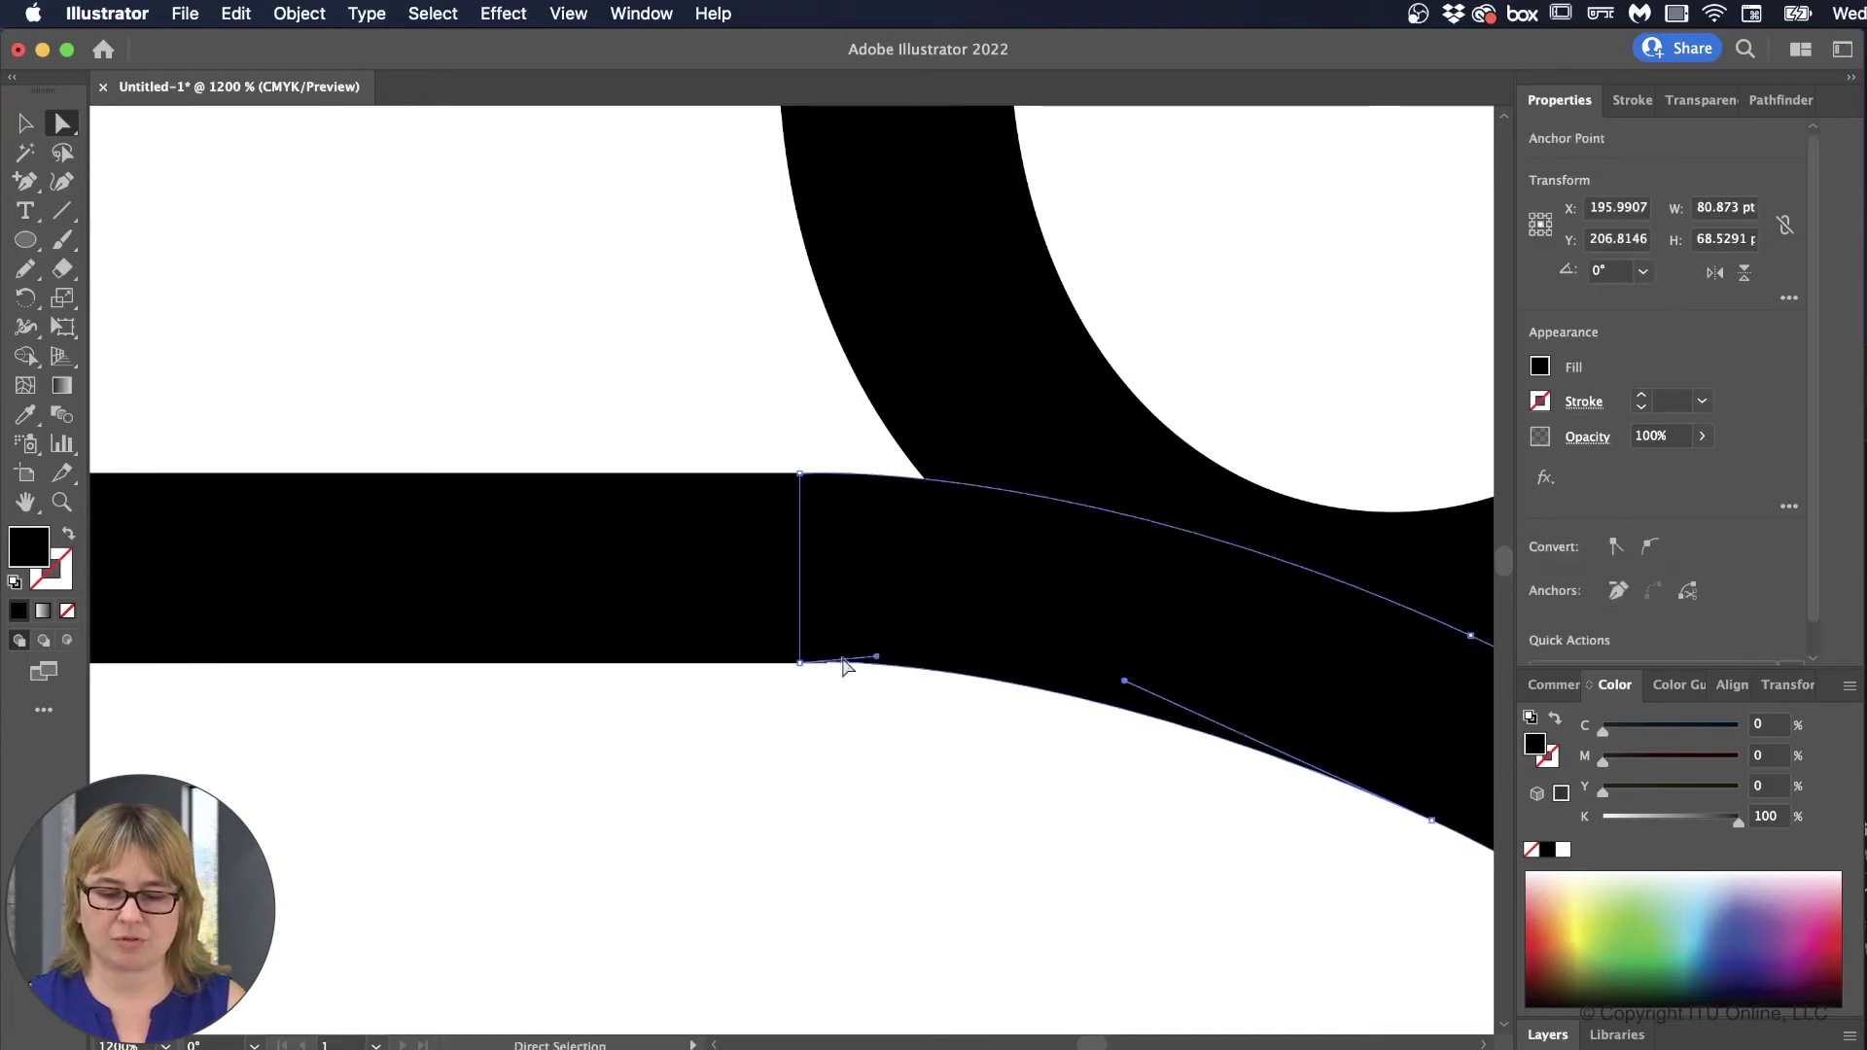
left_click_drag(875, 658, 859, 667)
left_click(1001, 759)
key("super+minus")
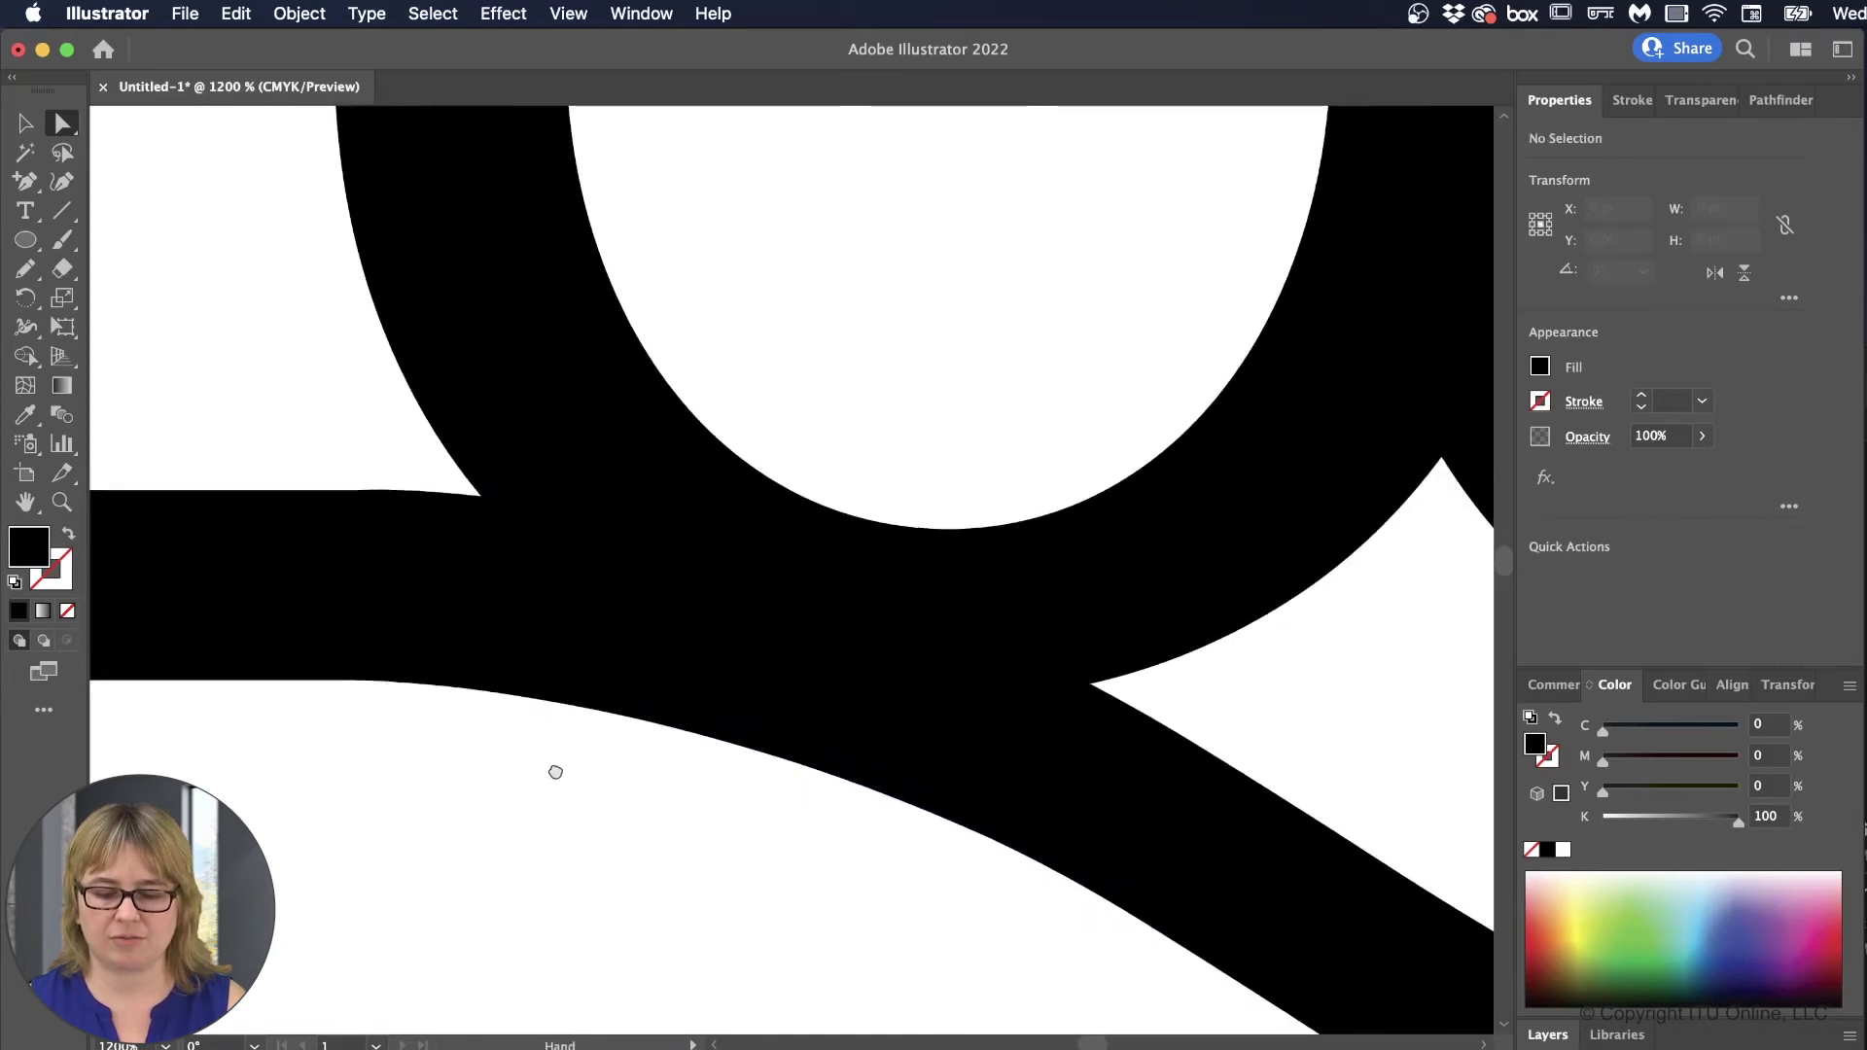
key("super+minus")
key("super+minus")
key("super+minus")
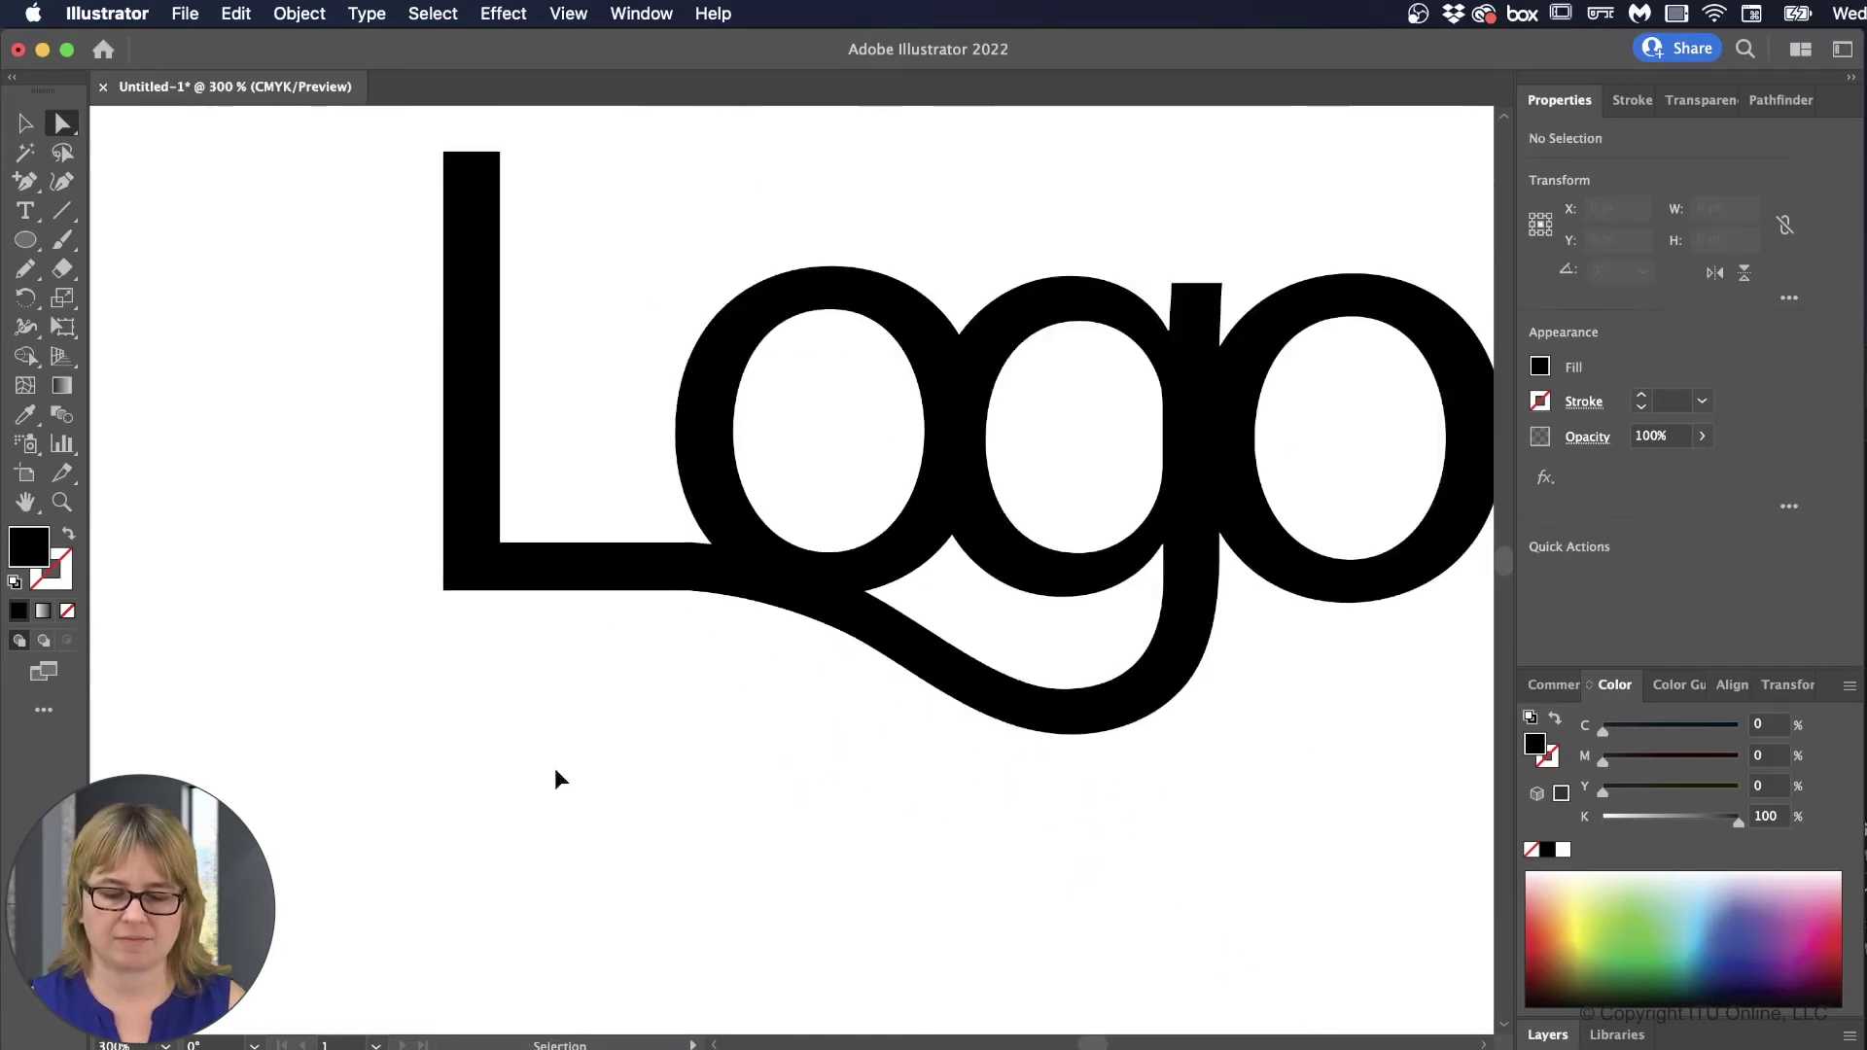
Step: Zoom out to the full page and pan until the whole outlined Logo Text is visible
left_click_drag(555, 775, 487, 791)
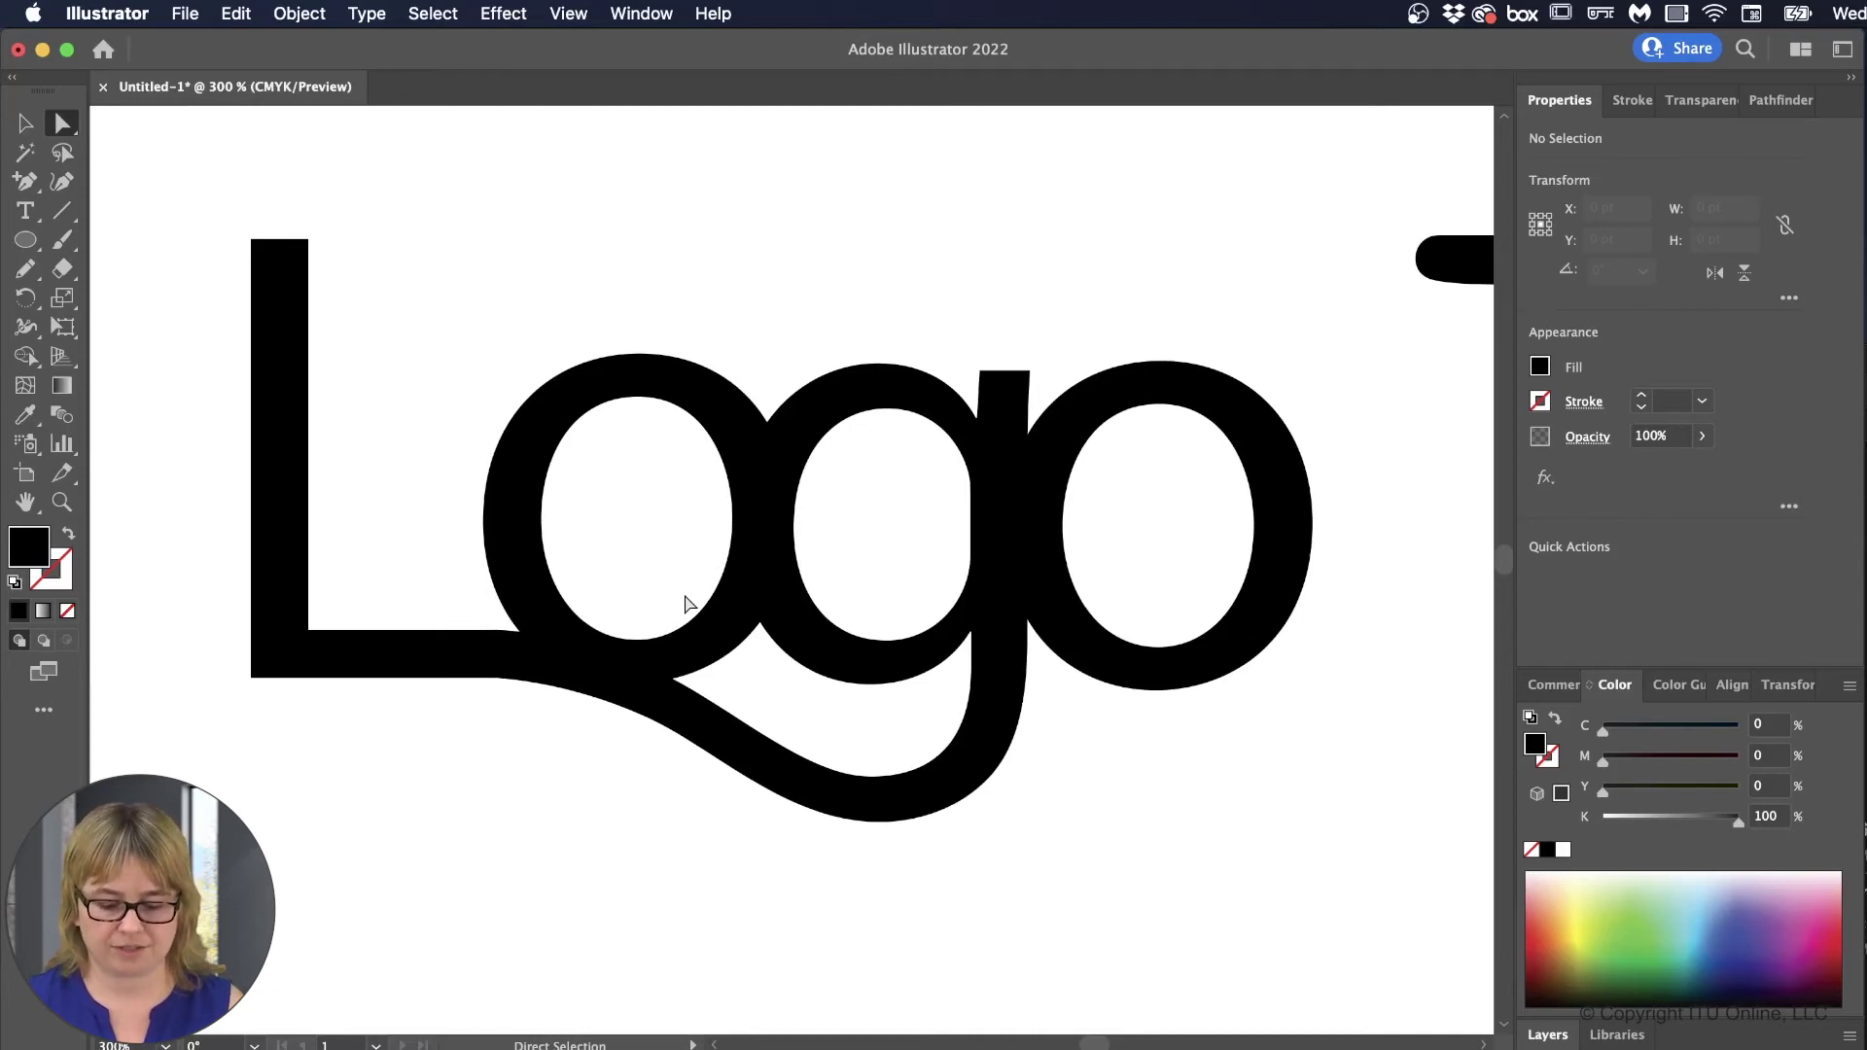
key("super+1")
left_click_drag(749, 598, 245, 667)
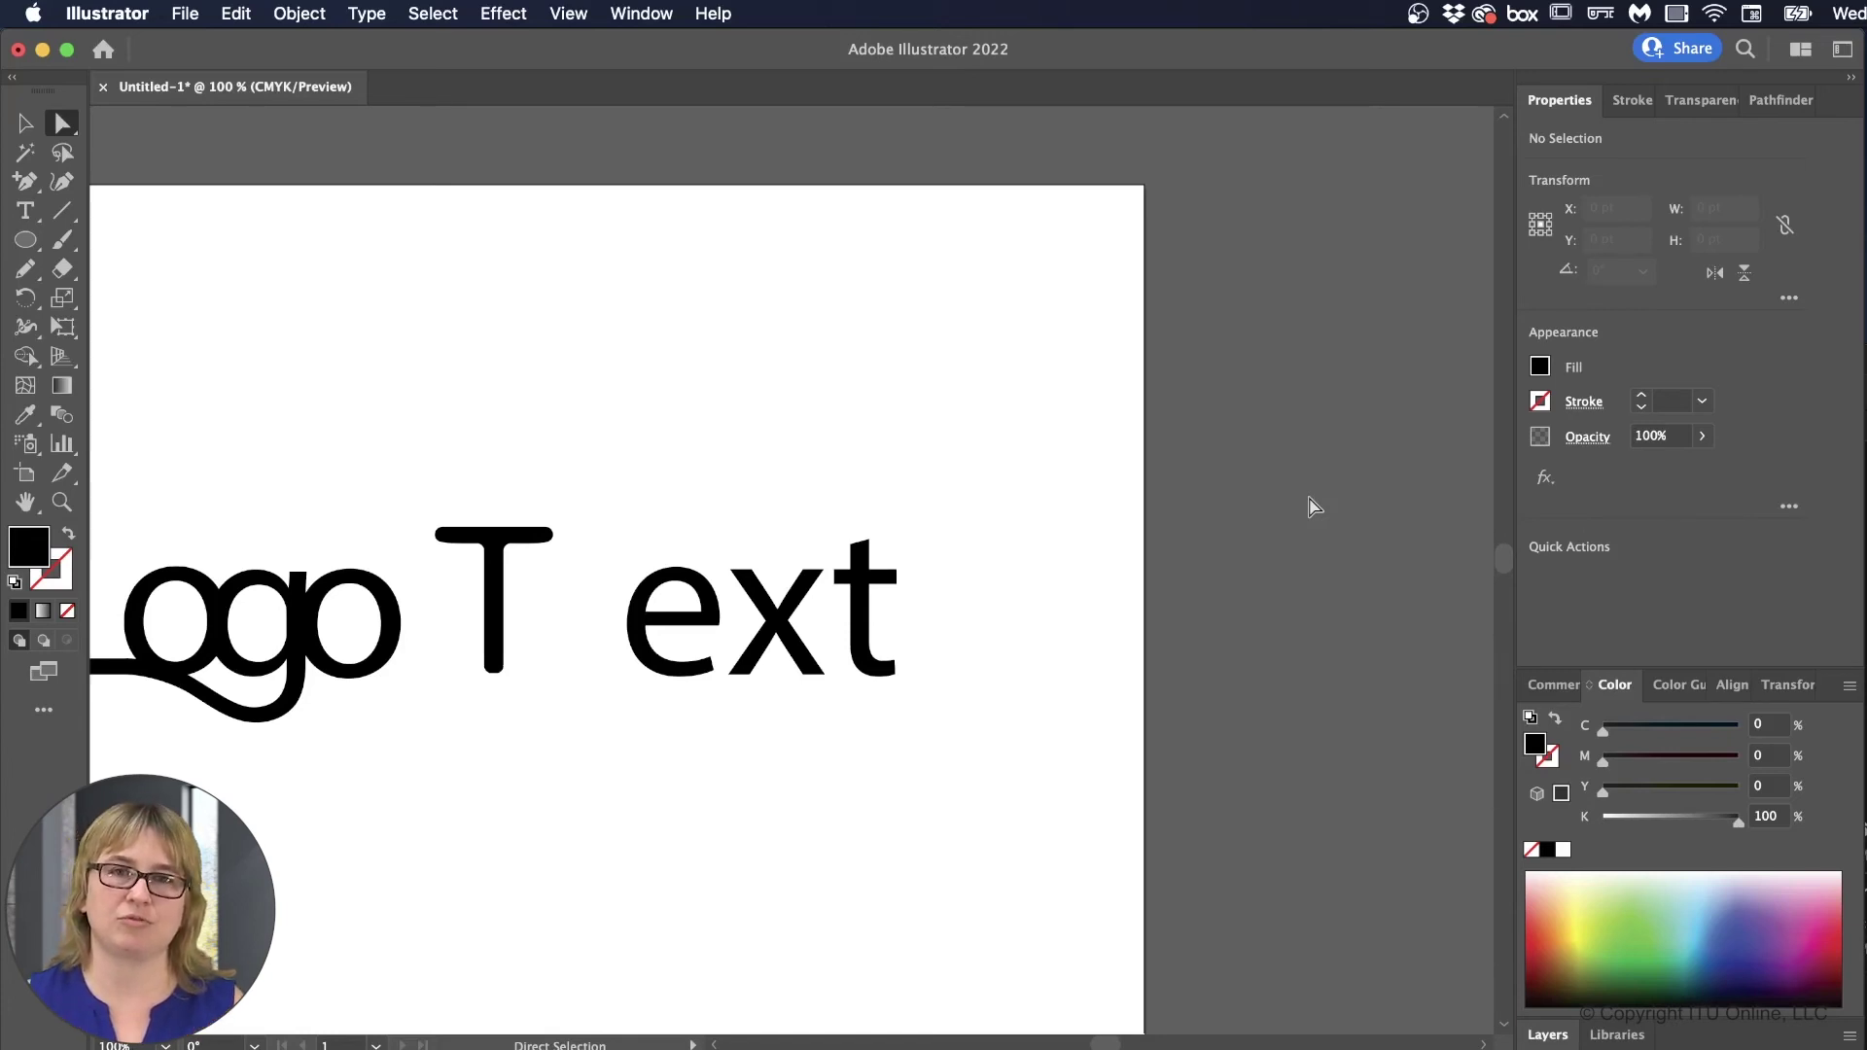
Step: Marquee-select the L, first o and g together and move them slightly left
left_click(25, 123)
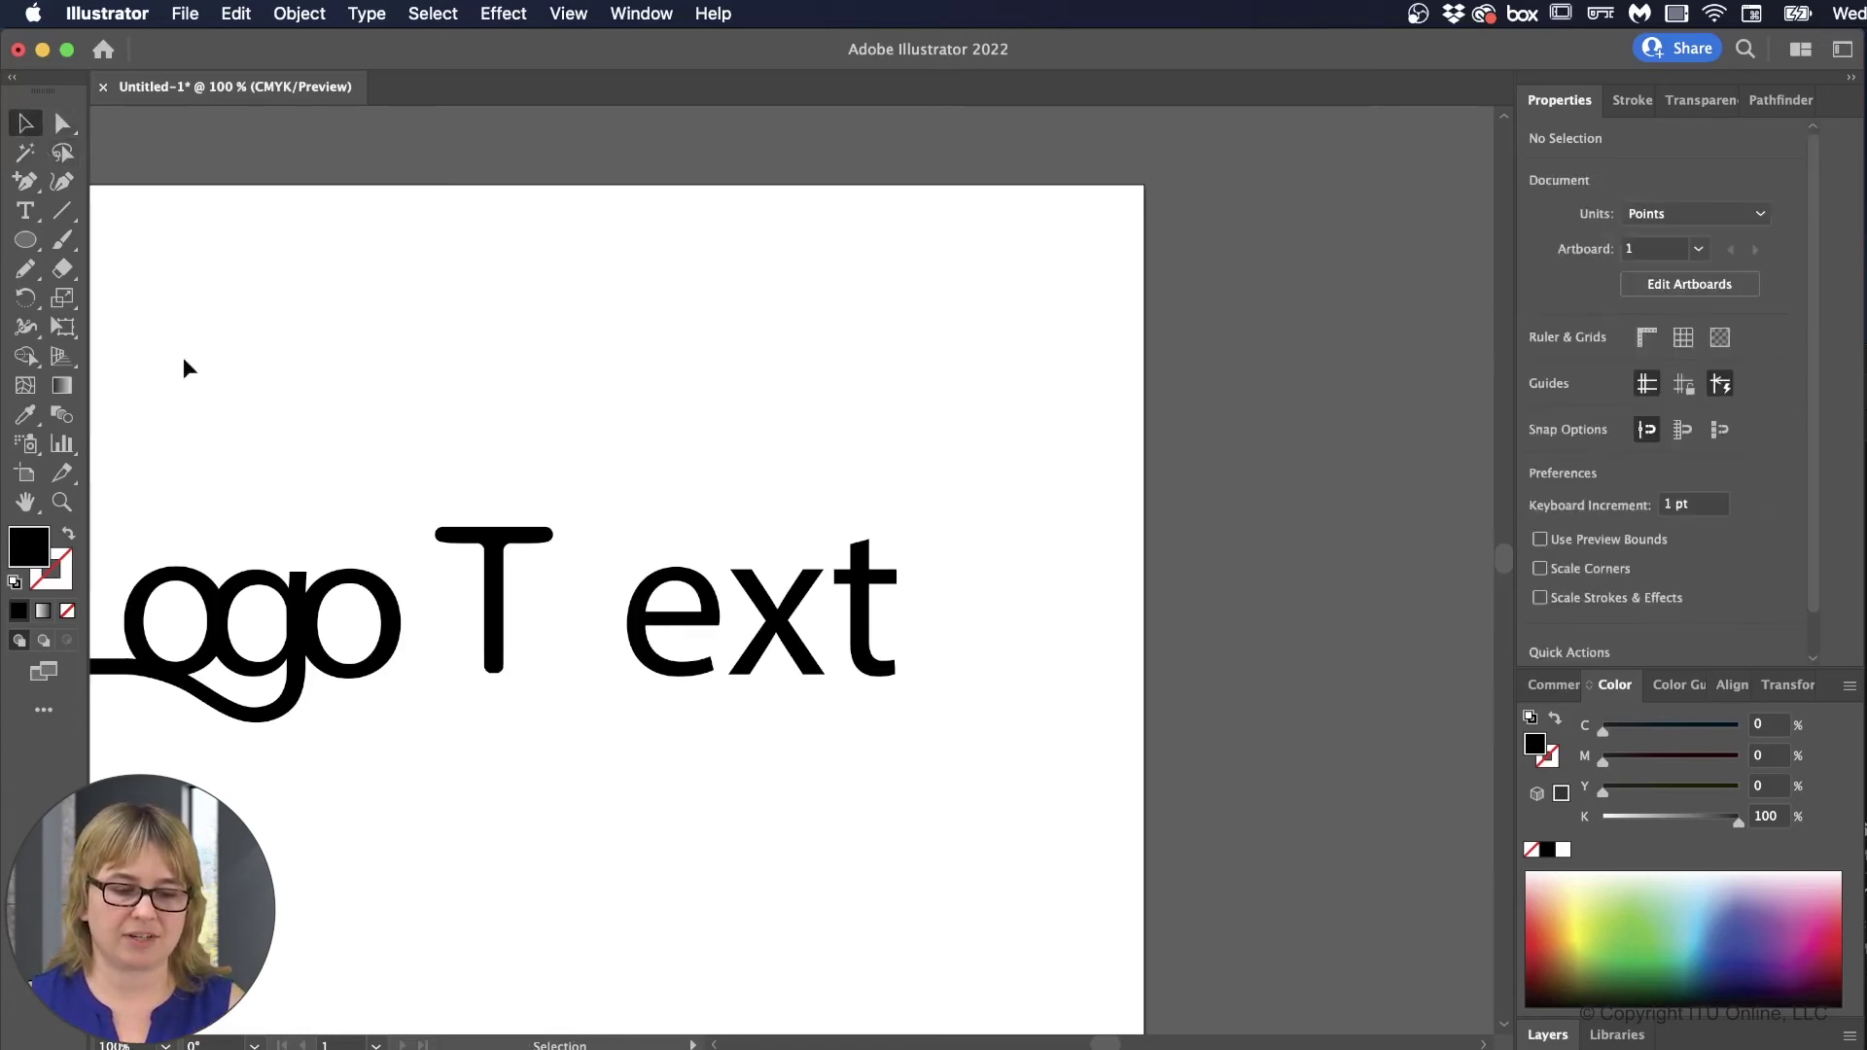
left_click_drag(184, 367, 752, 279)
left_click(730, 492)
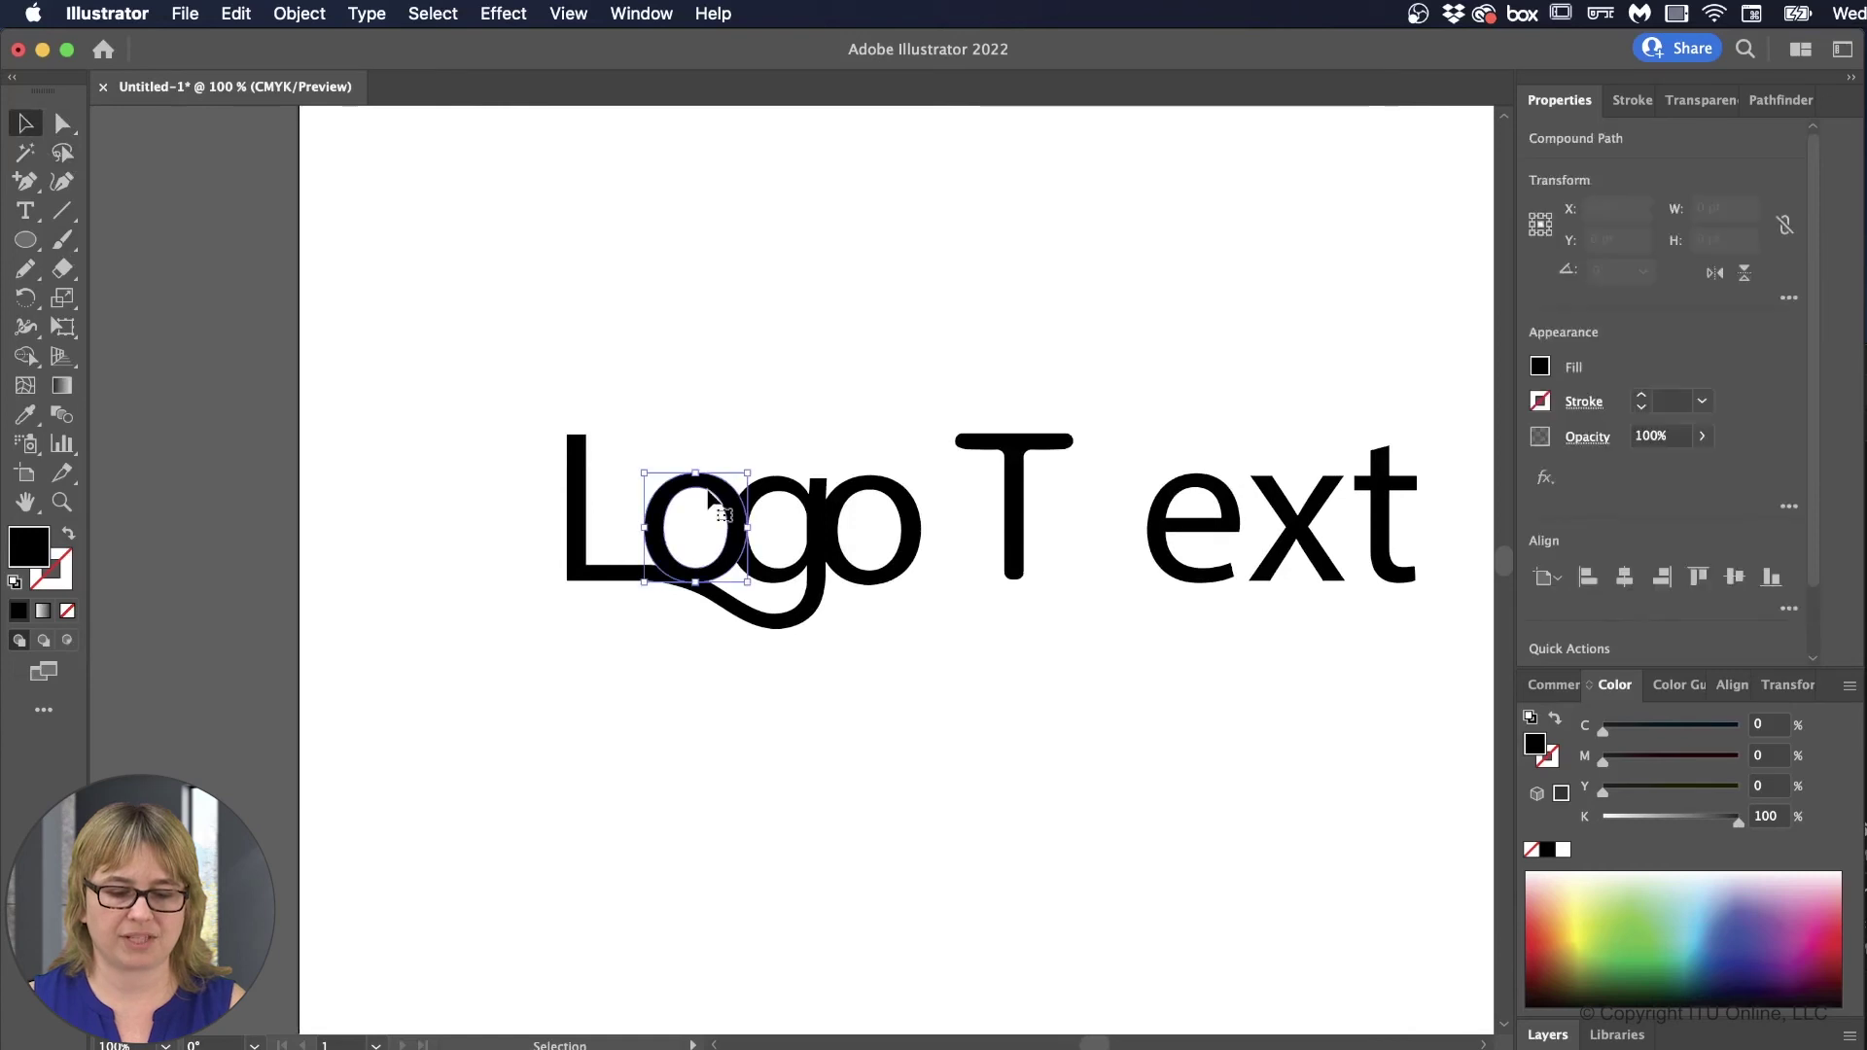
left_click(802, 501)
left_click(865, 489)
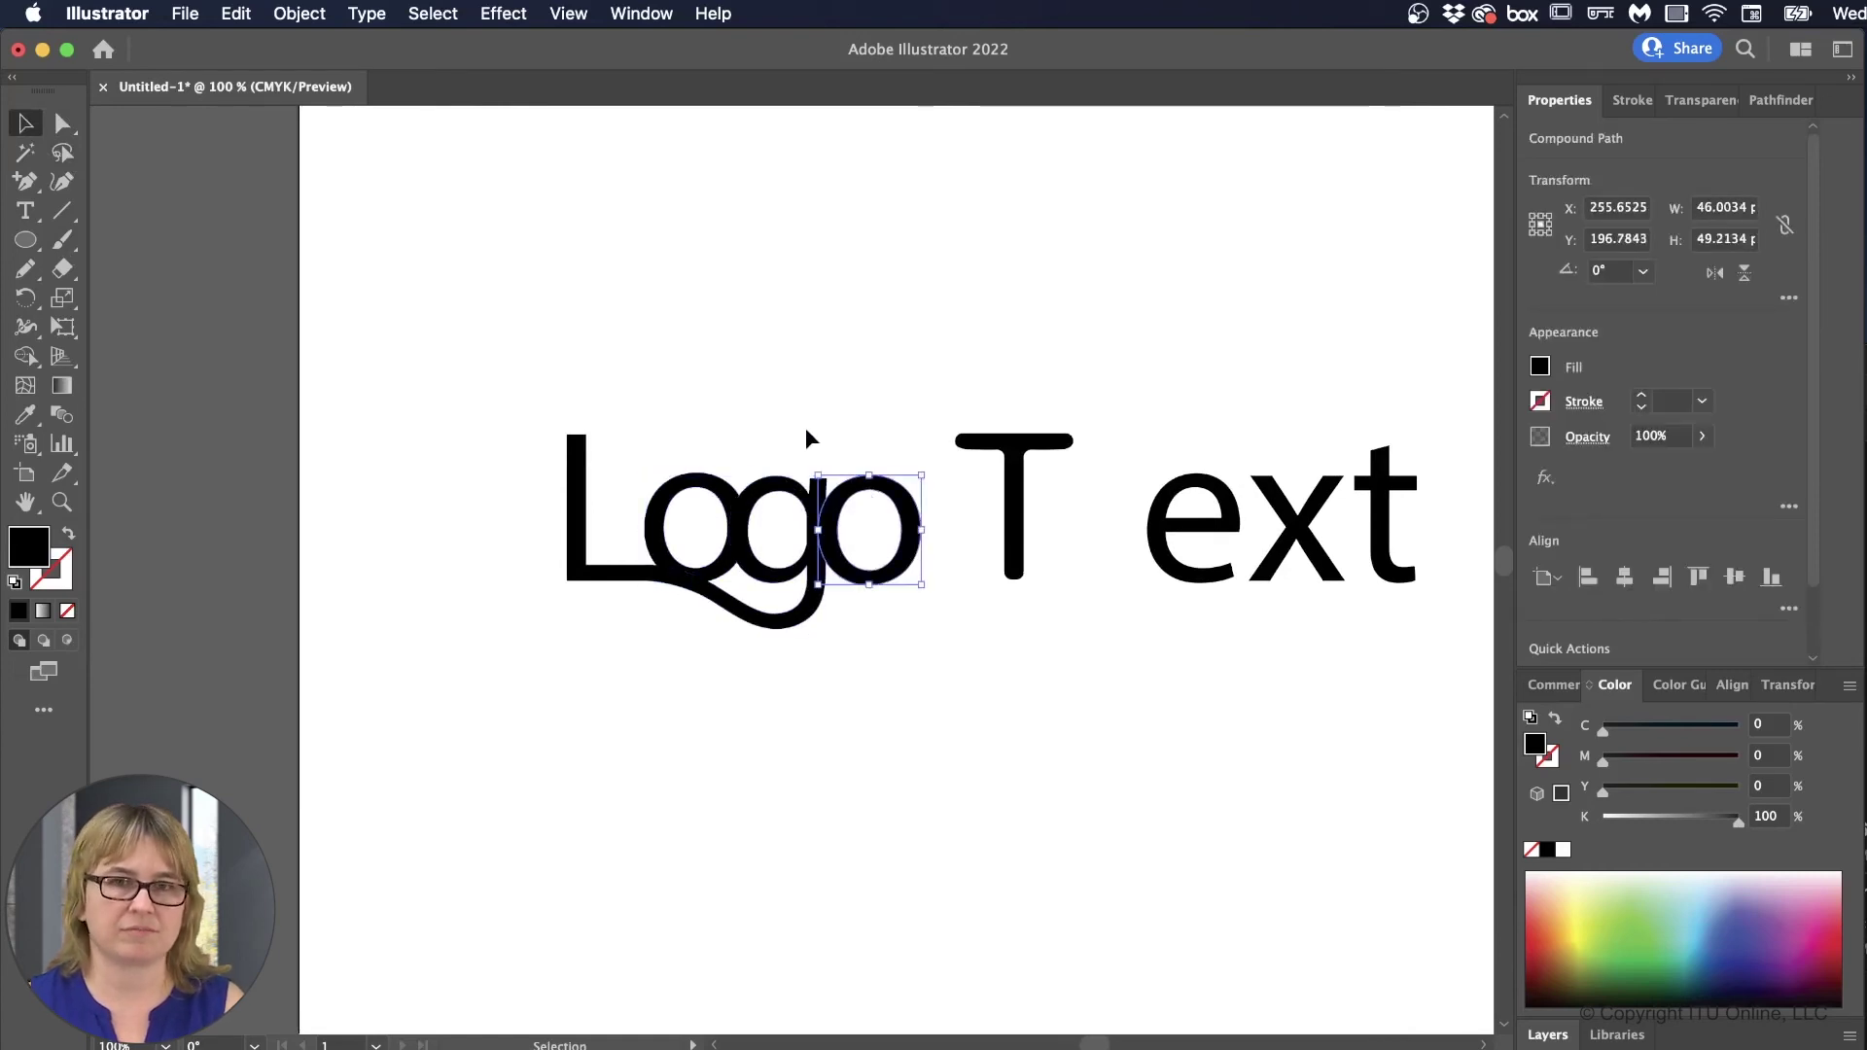
left_click(719, 501)
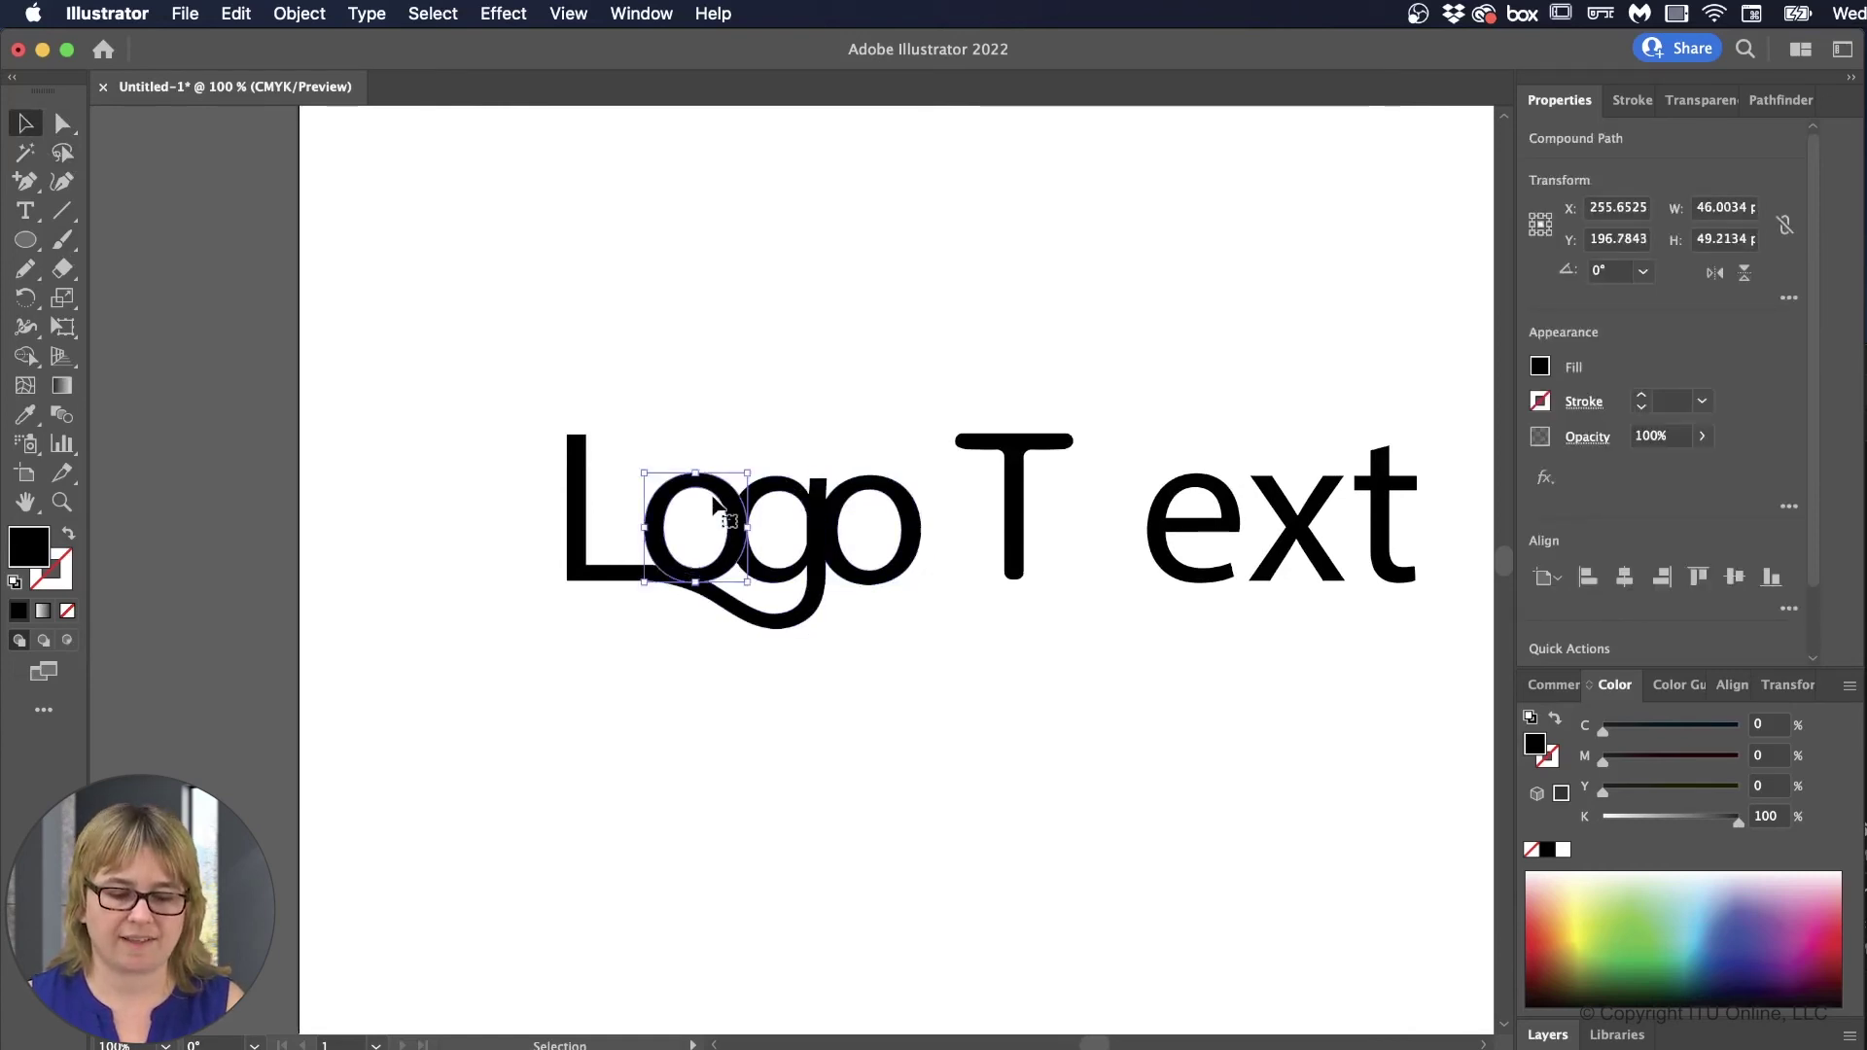
left_click(743, 416)
key("super+equal")
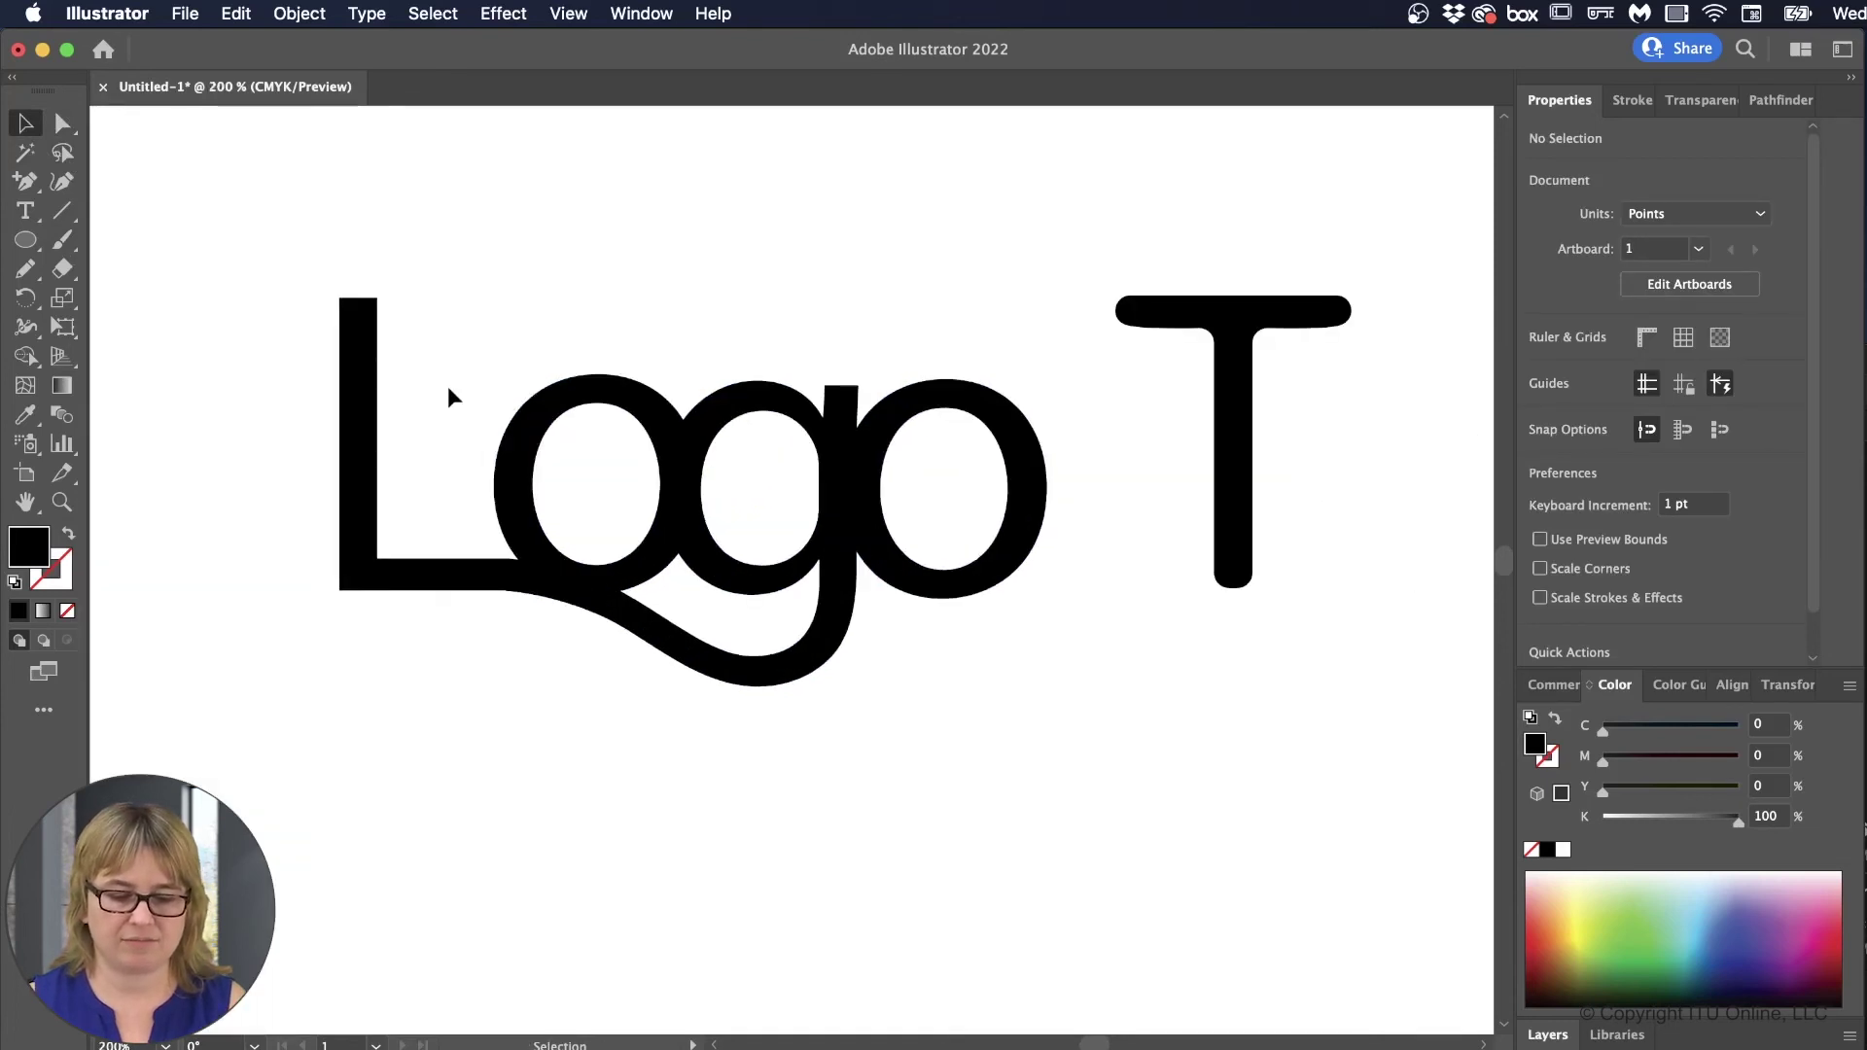
left_click_drag(460, 400, 721, 652)
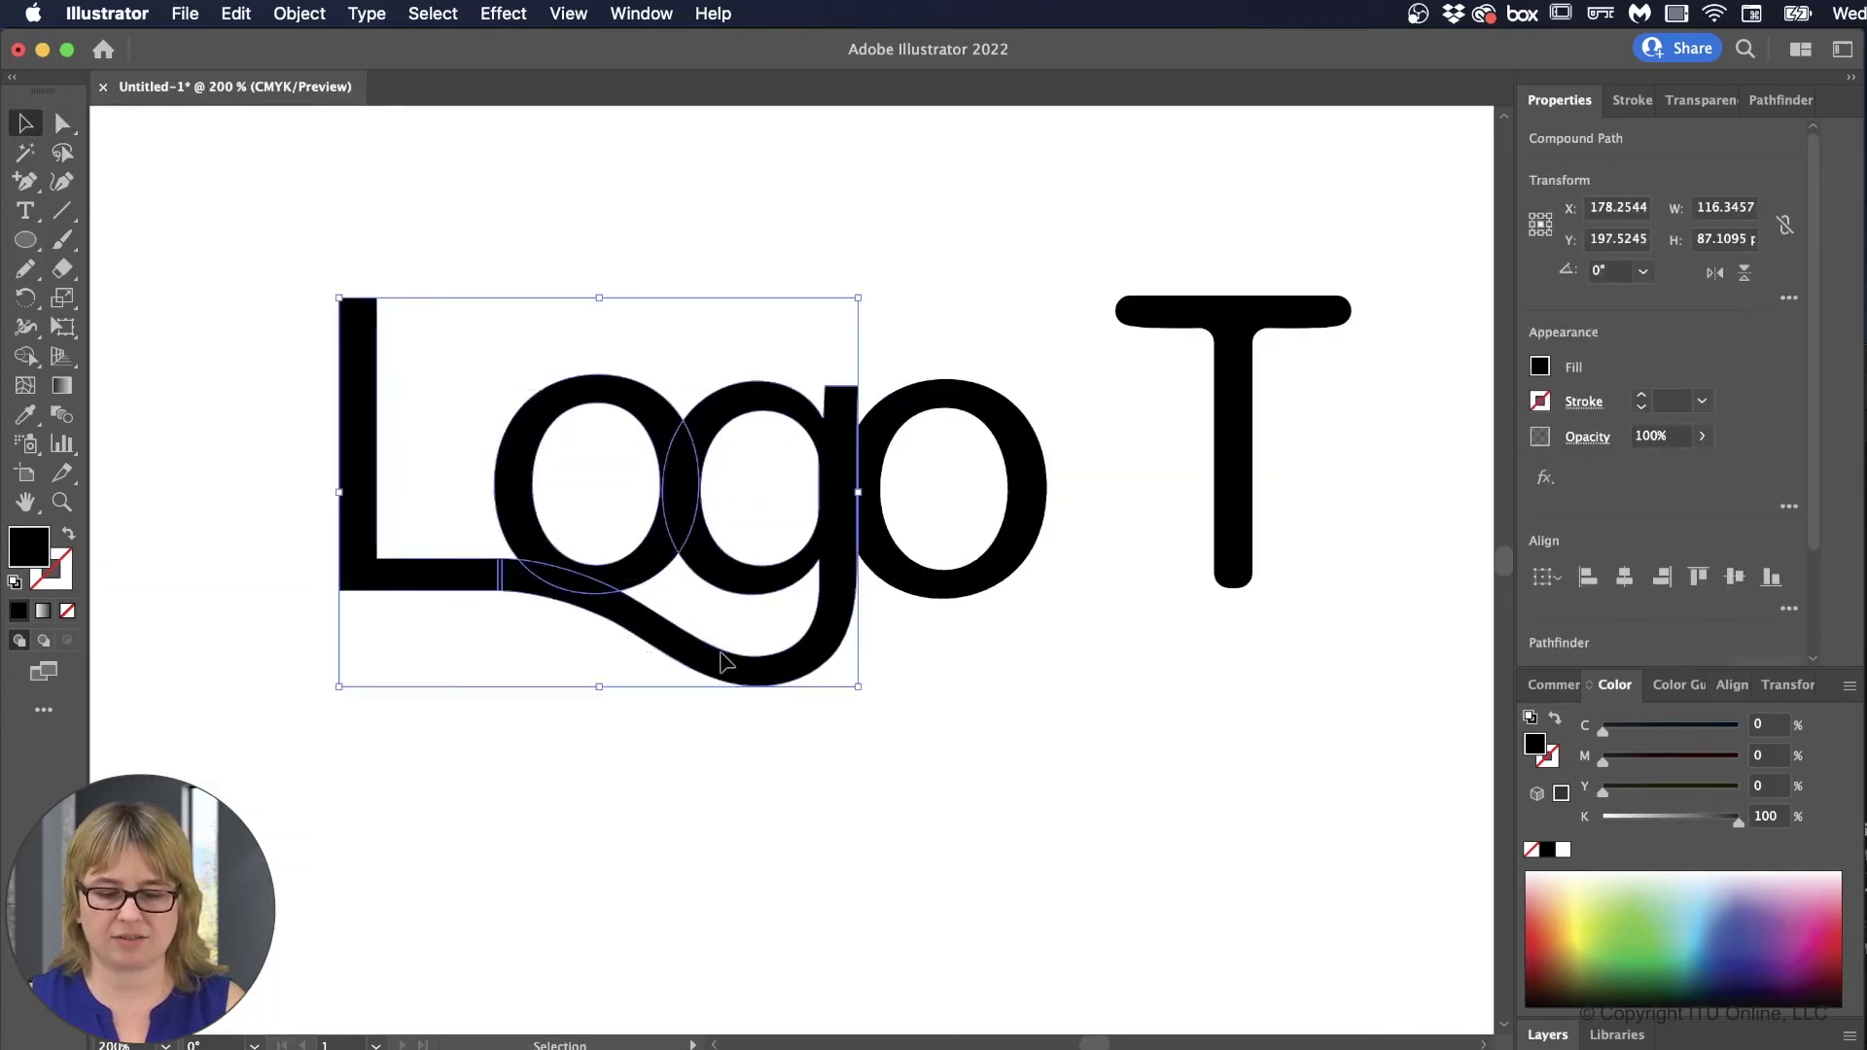
mouse_move(700, 526)
left_mouse_down()
mouse_move(642, 537)
mouse_move(671, 534)
left_mouse_up()
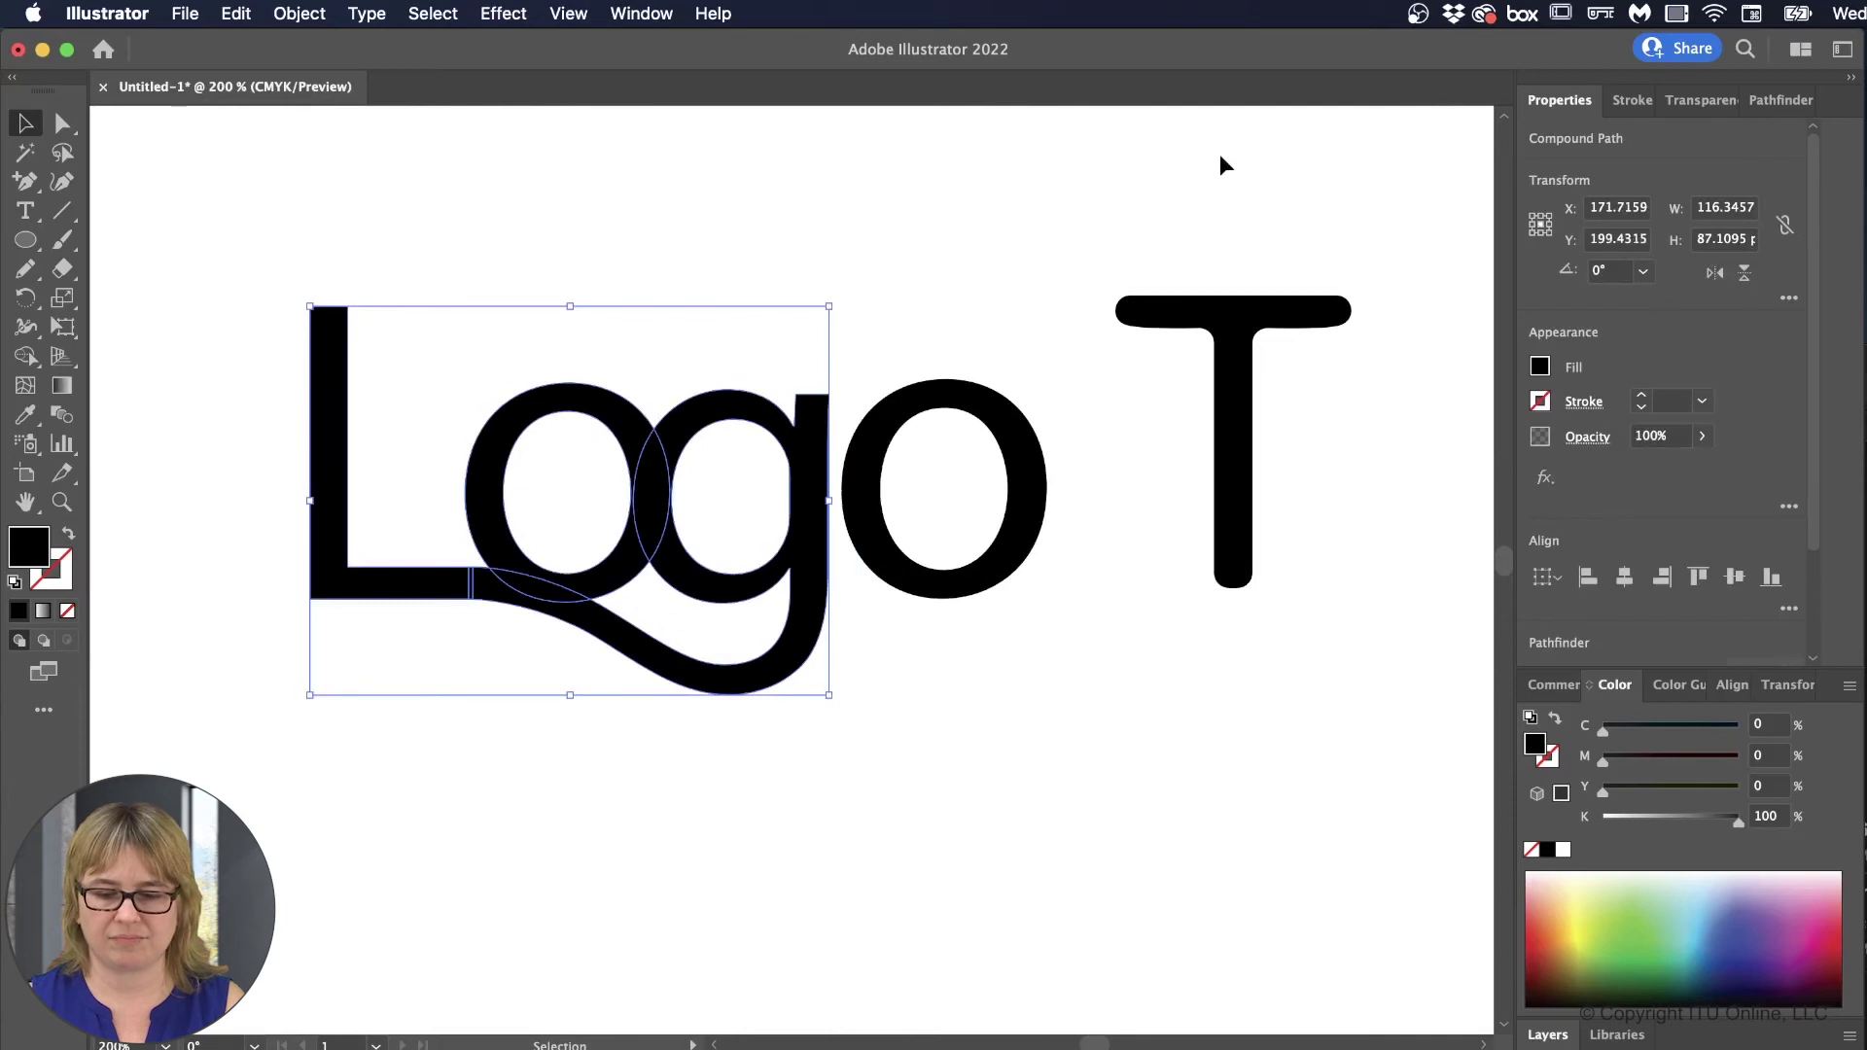
Step: Merge the L, o and g with Pathfinder Unite and move the shape down-left
left_click(644, 14)
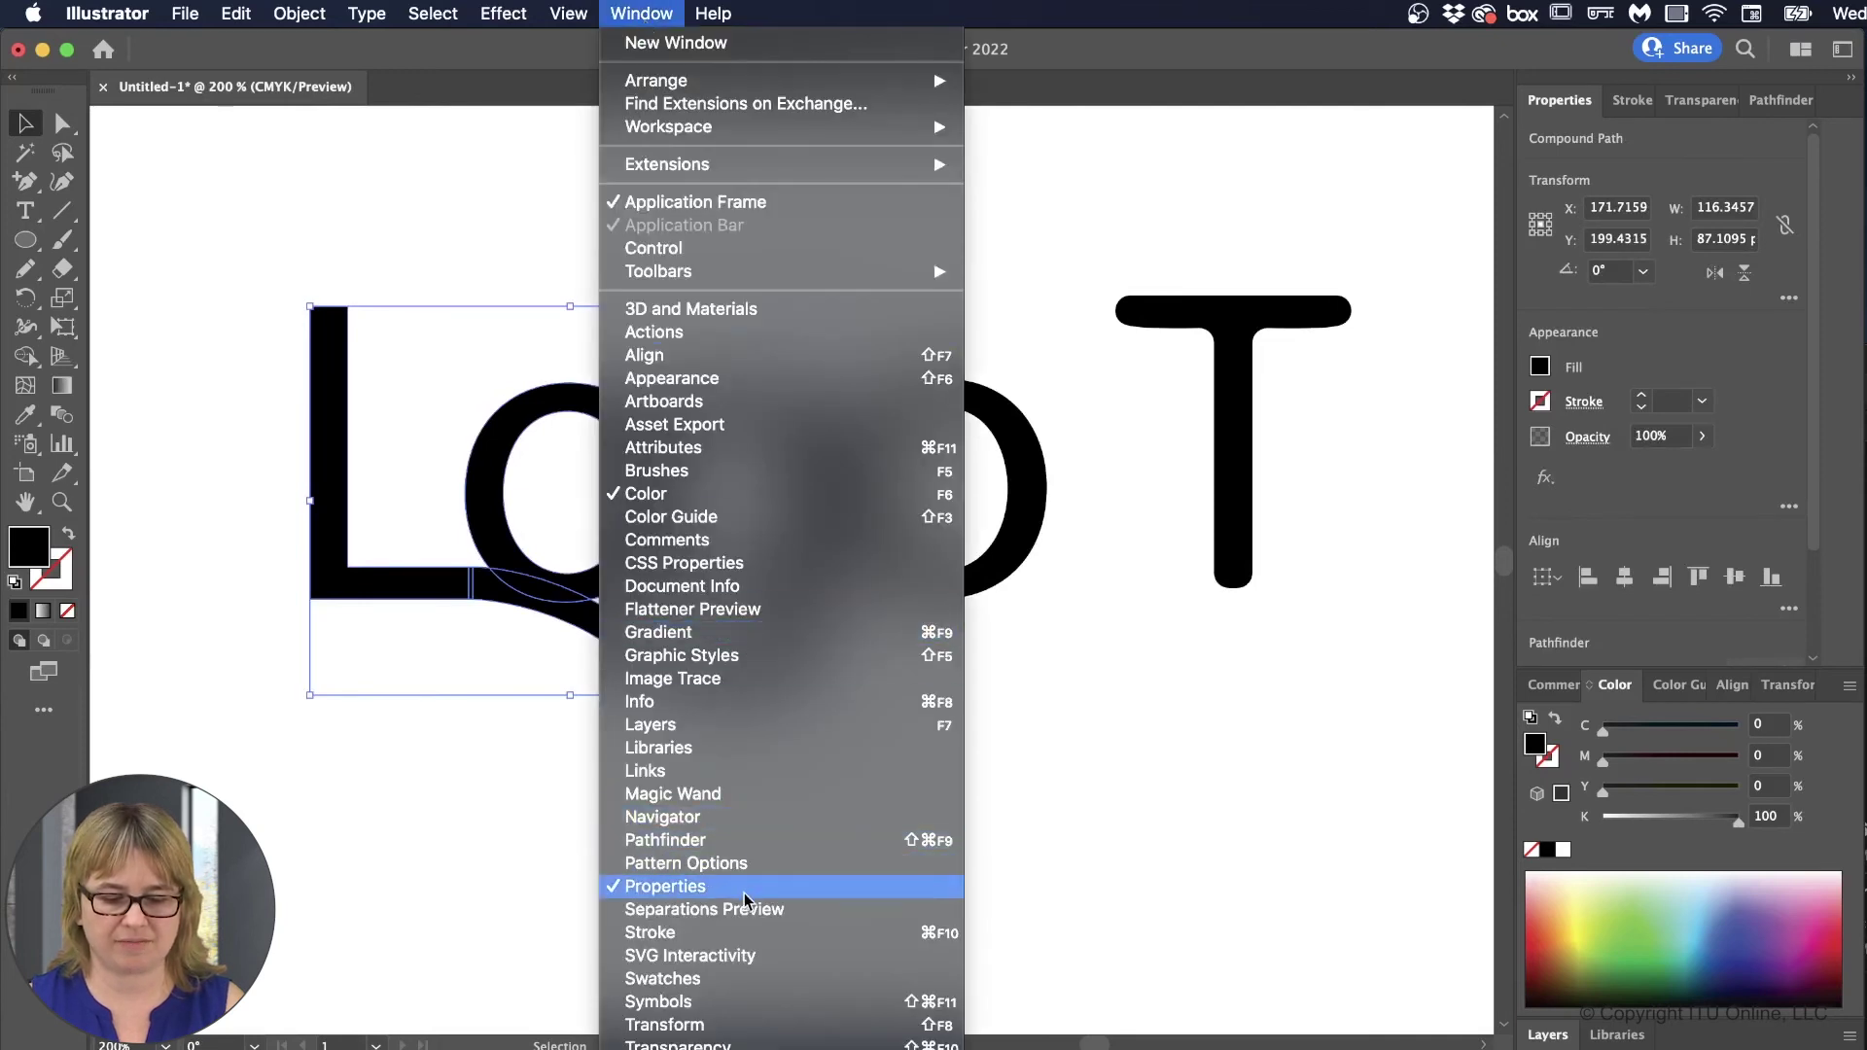
left_click(737, 848)
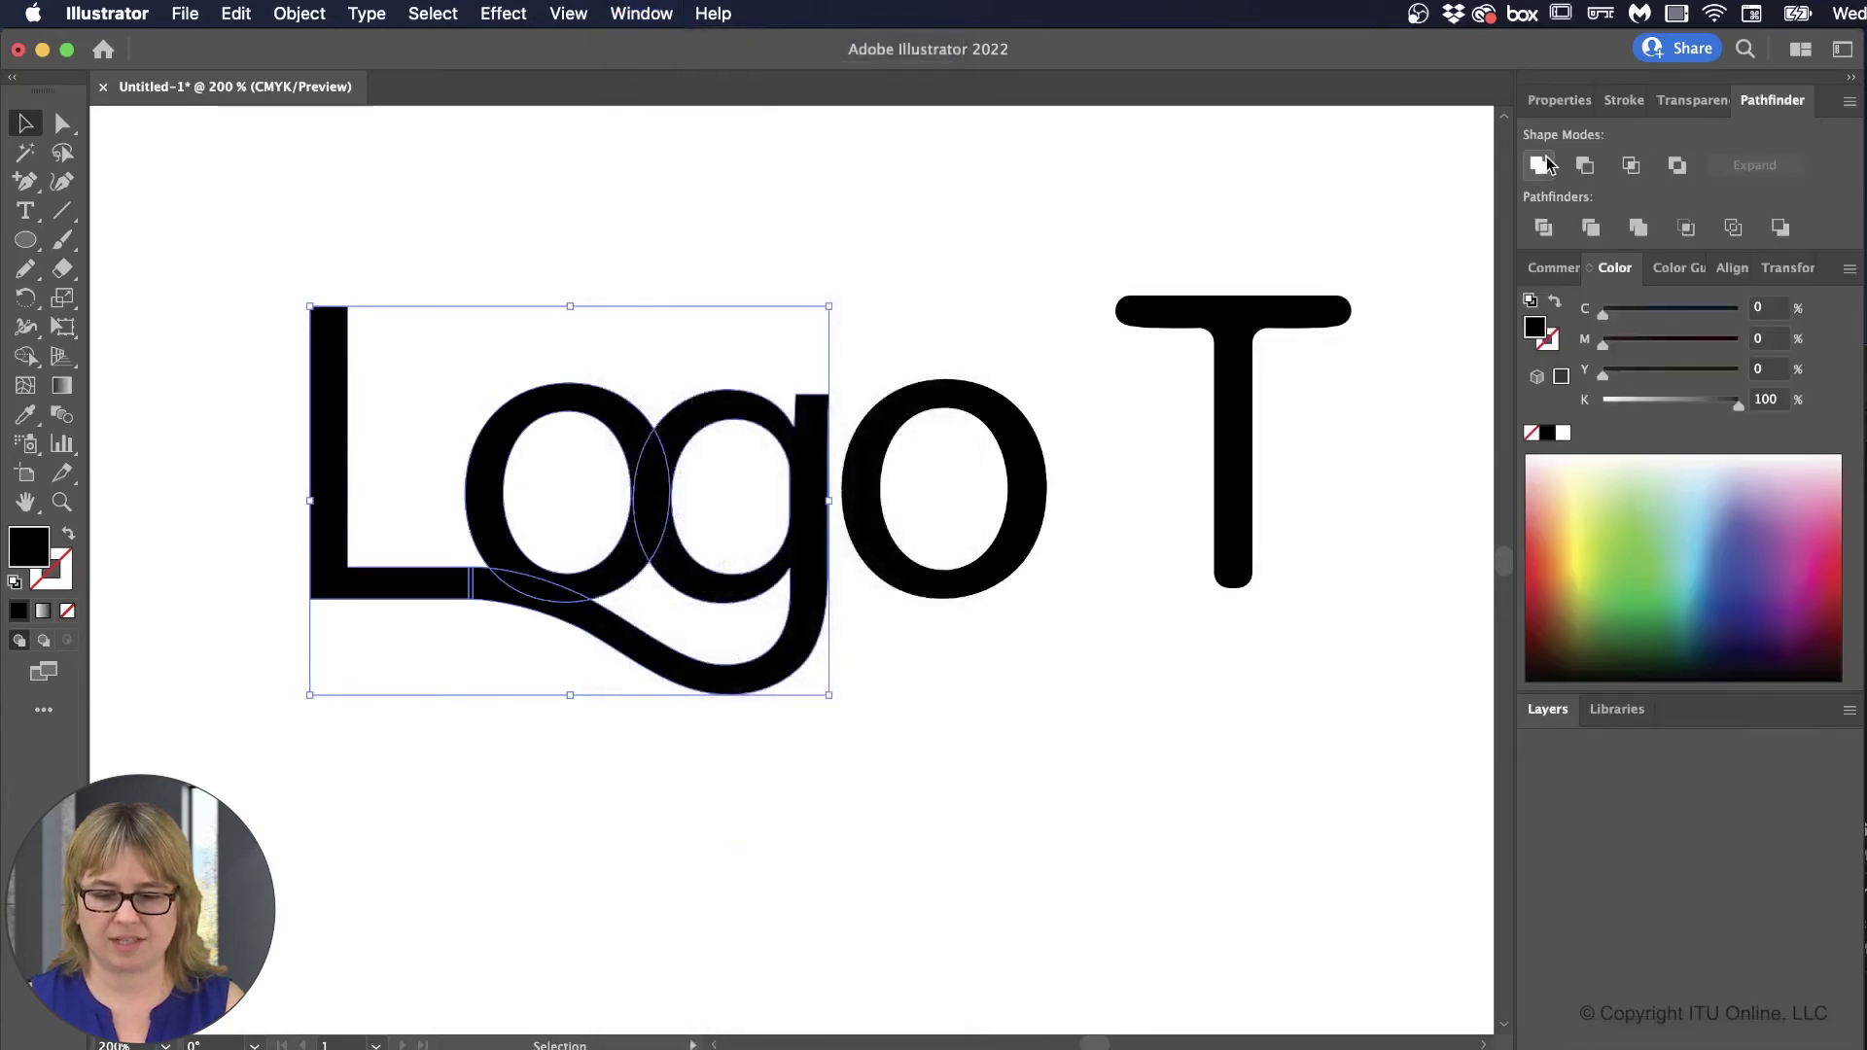
left_click(1543, 168)
left_click_drag(854, 396, 814, 476)
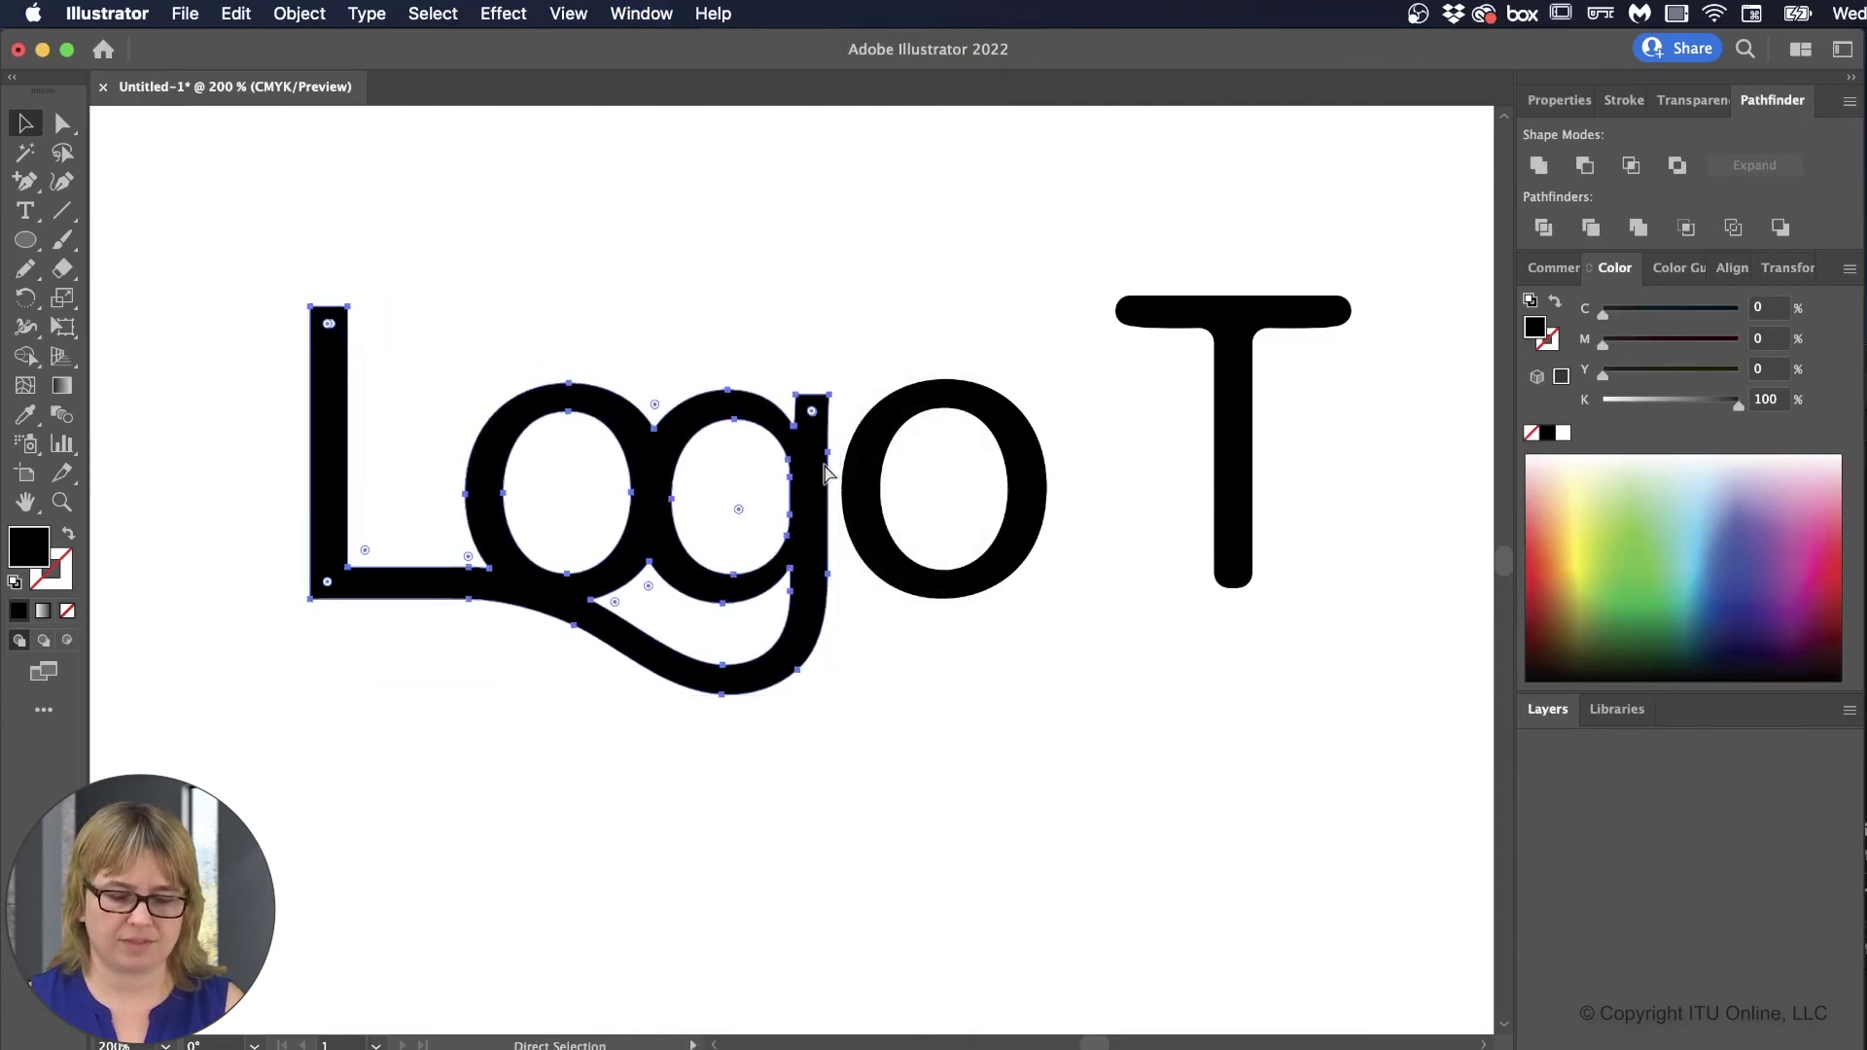
Step: Nudge the first o slightly with the arrow keys, then deselect everything
left_click(872, 335)
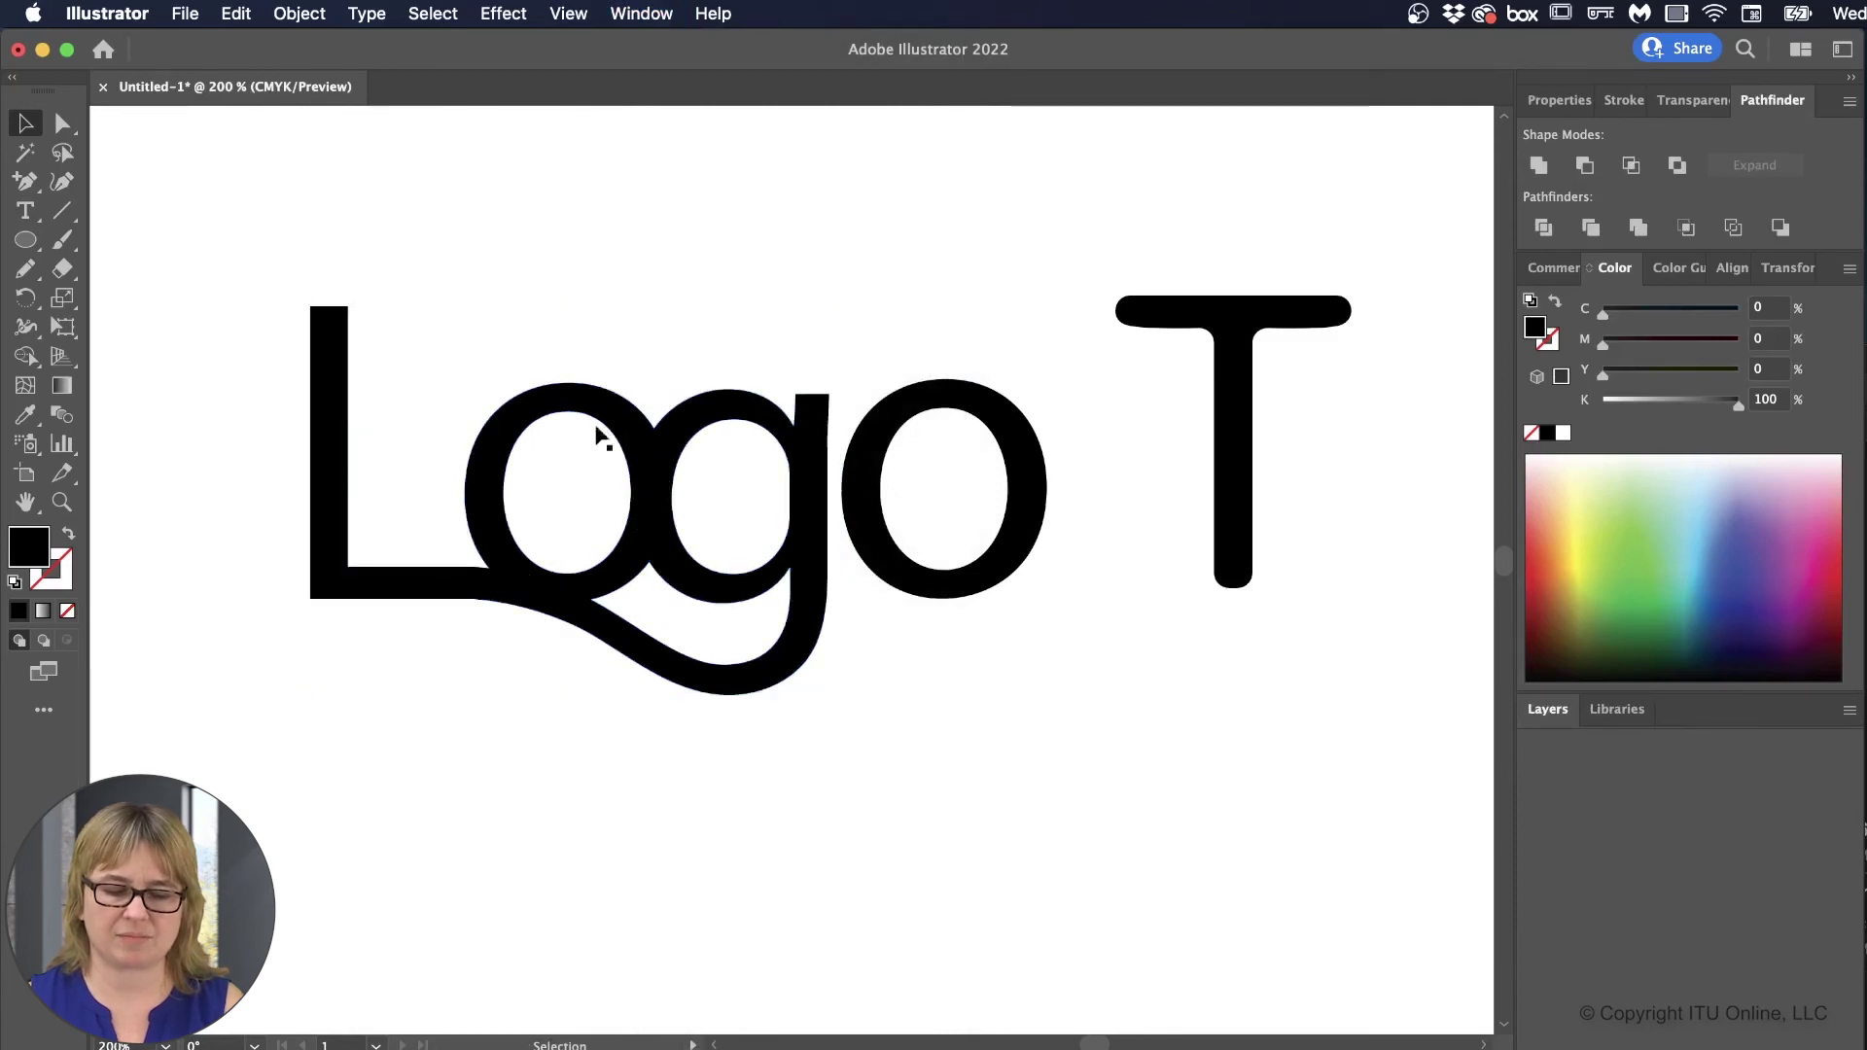
left_click_drag(604, 429, 607, 420)
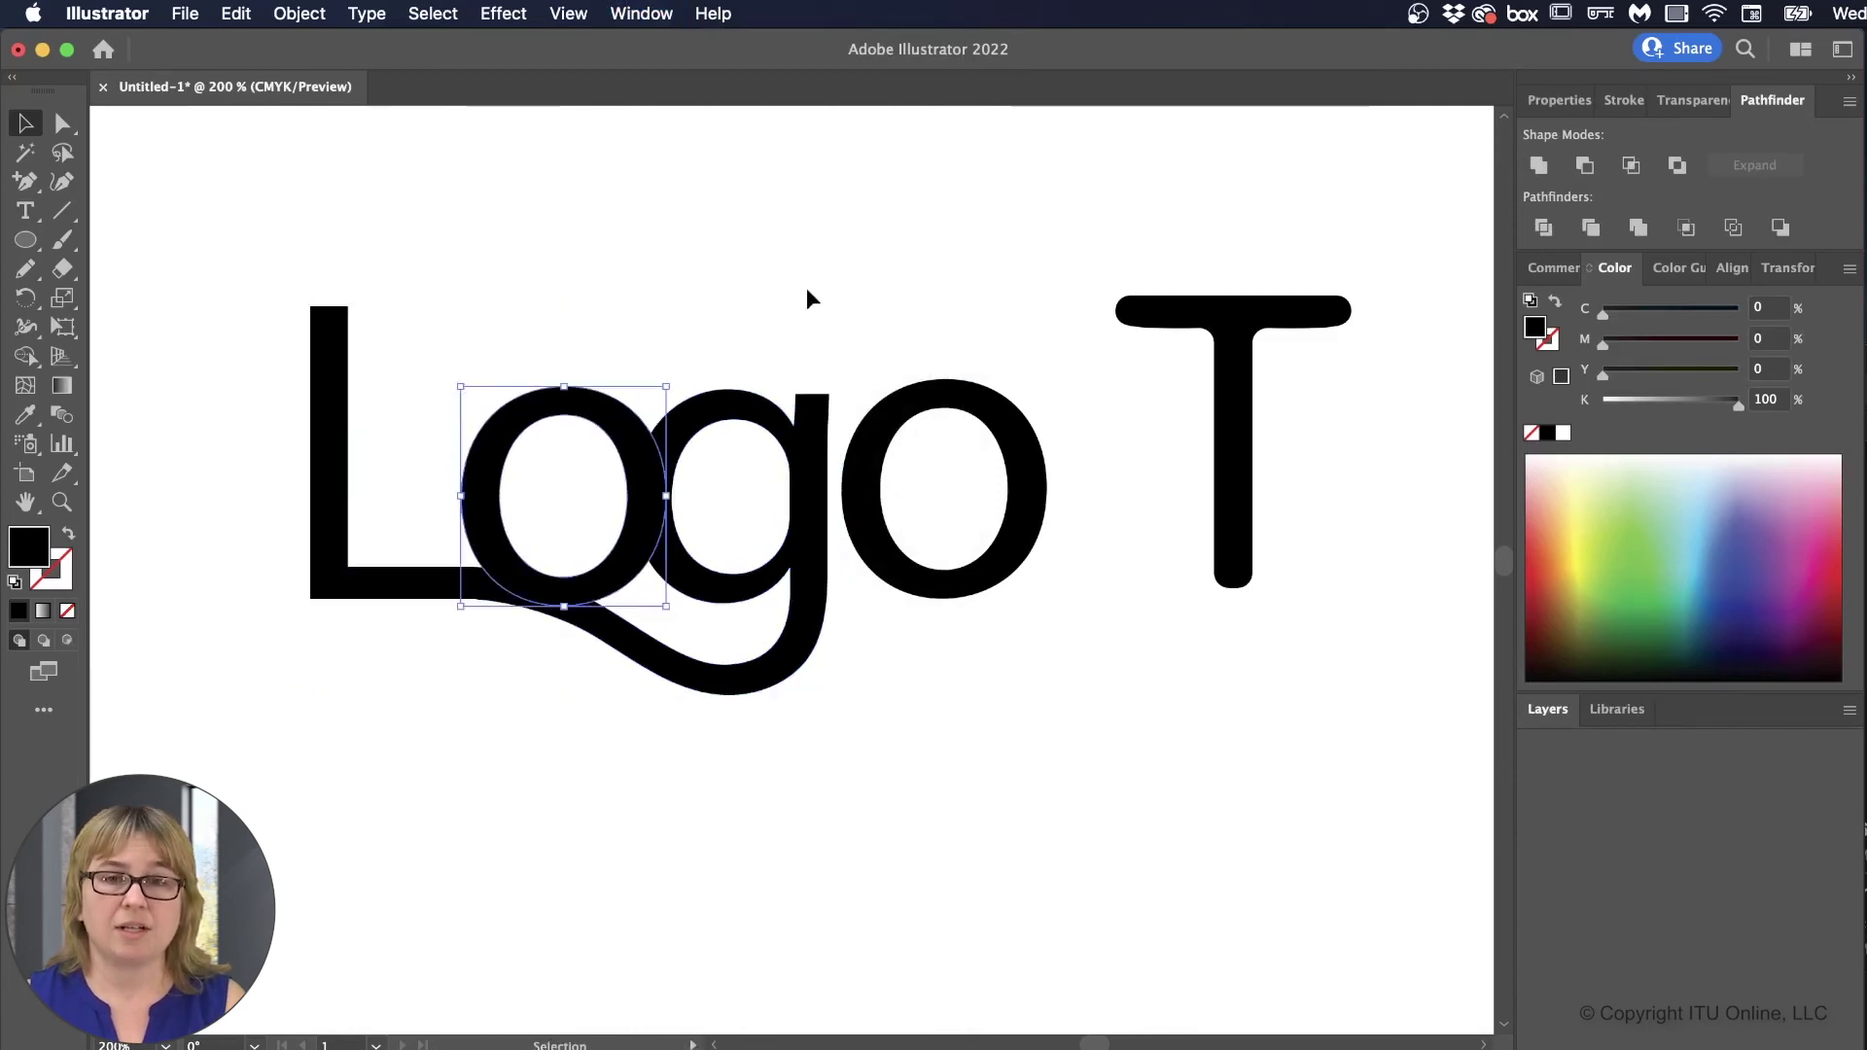
key("Left")
key("Right")
key("Right")
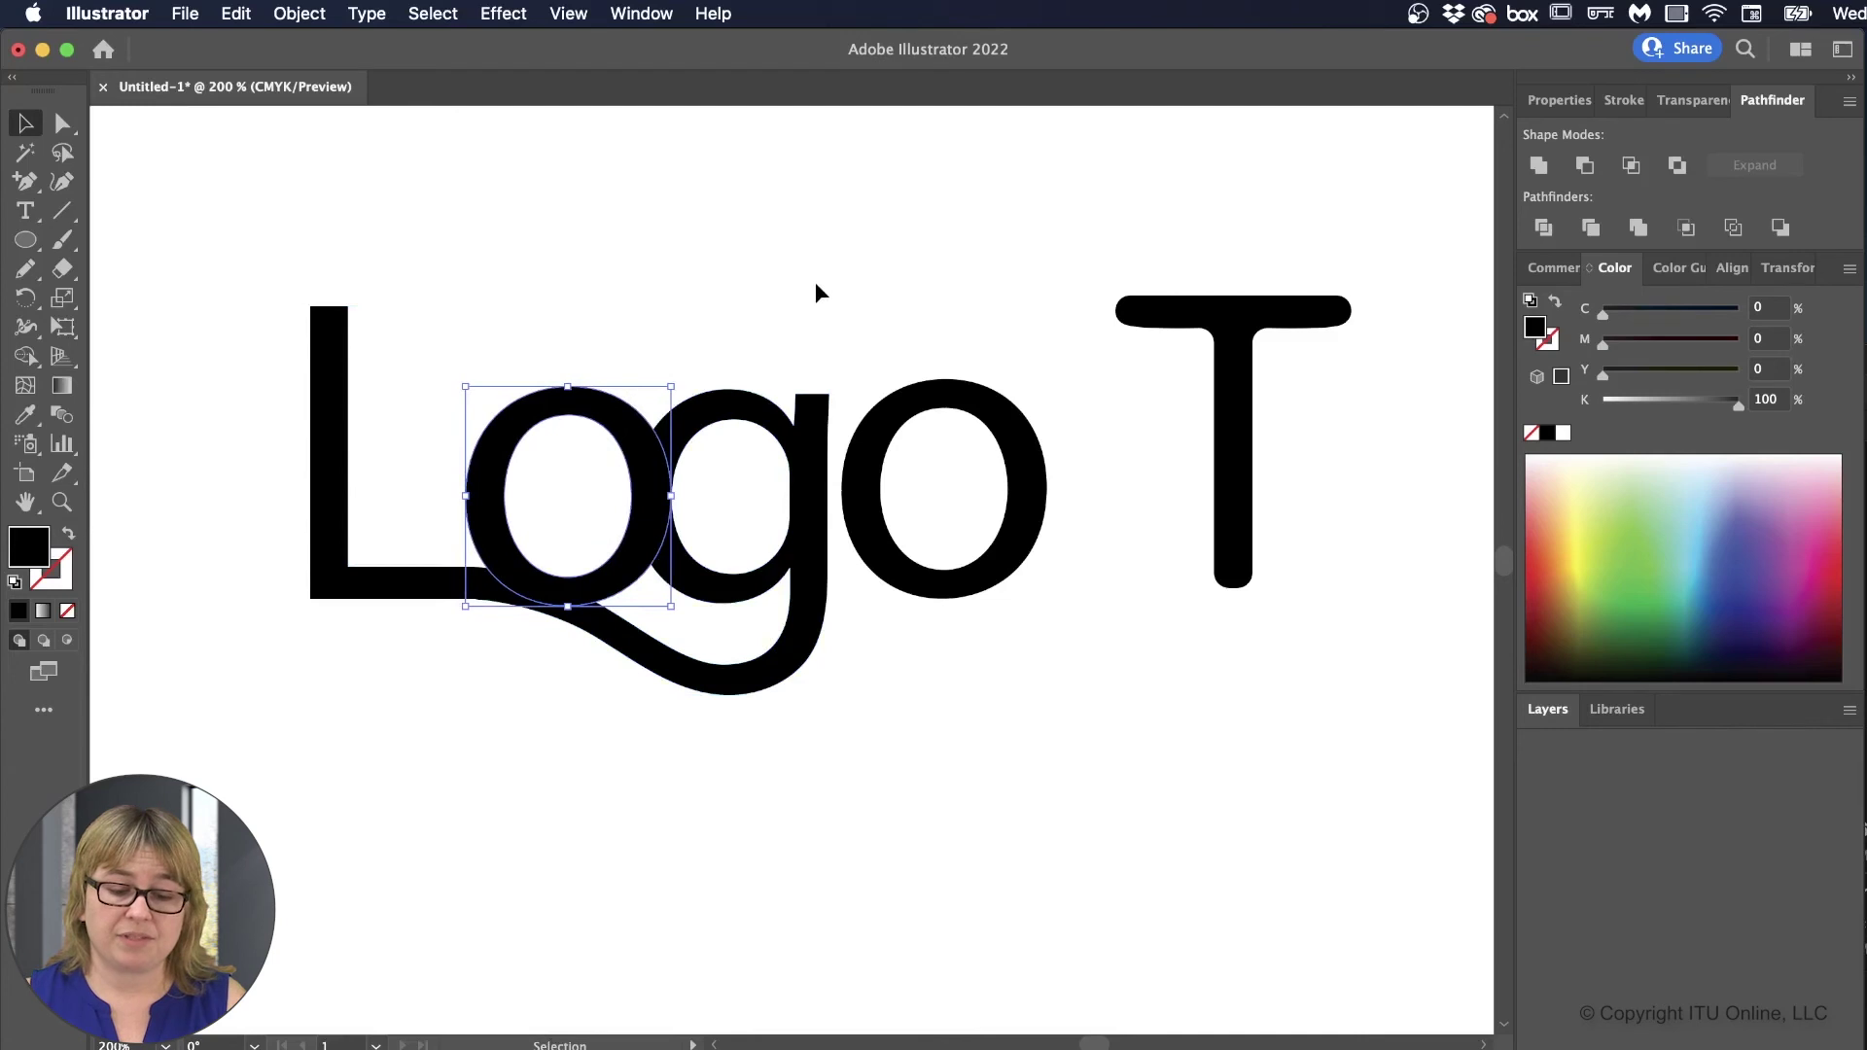
key("Right")
key("super+shift+a")
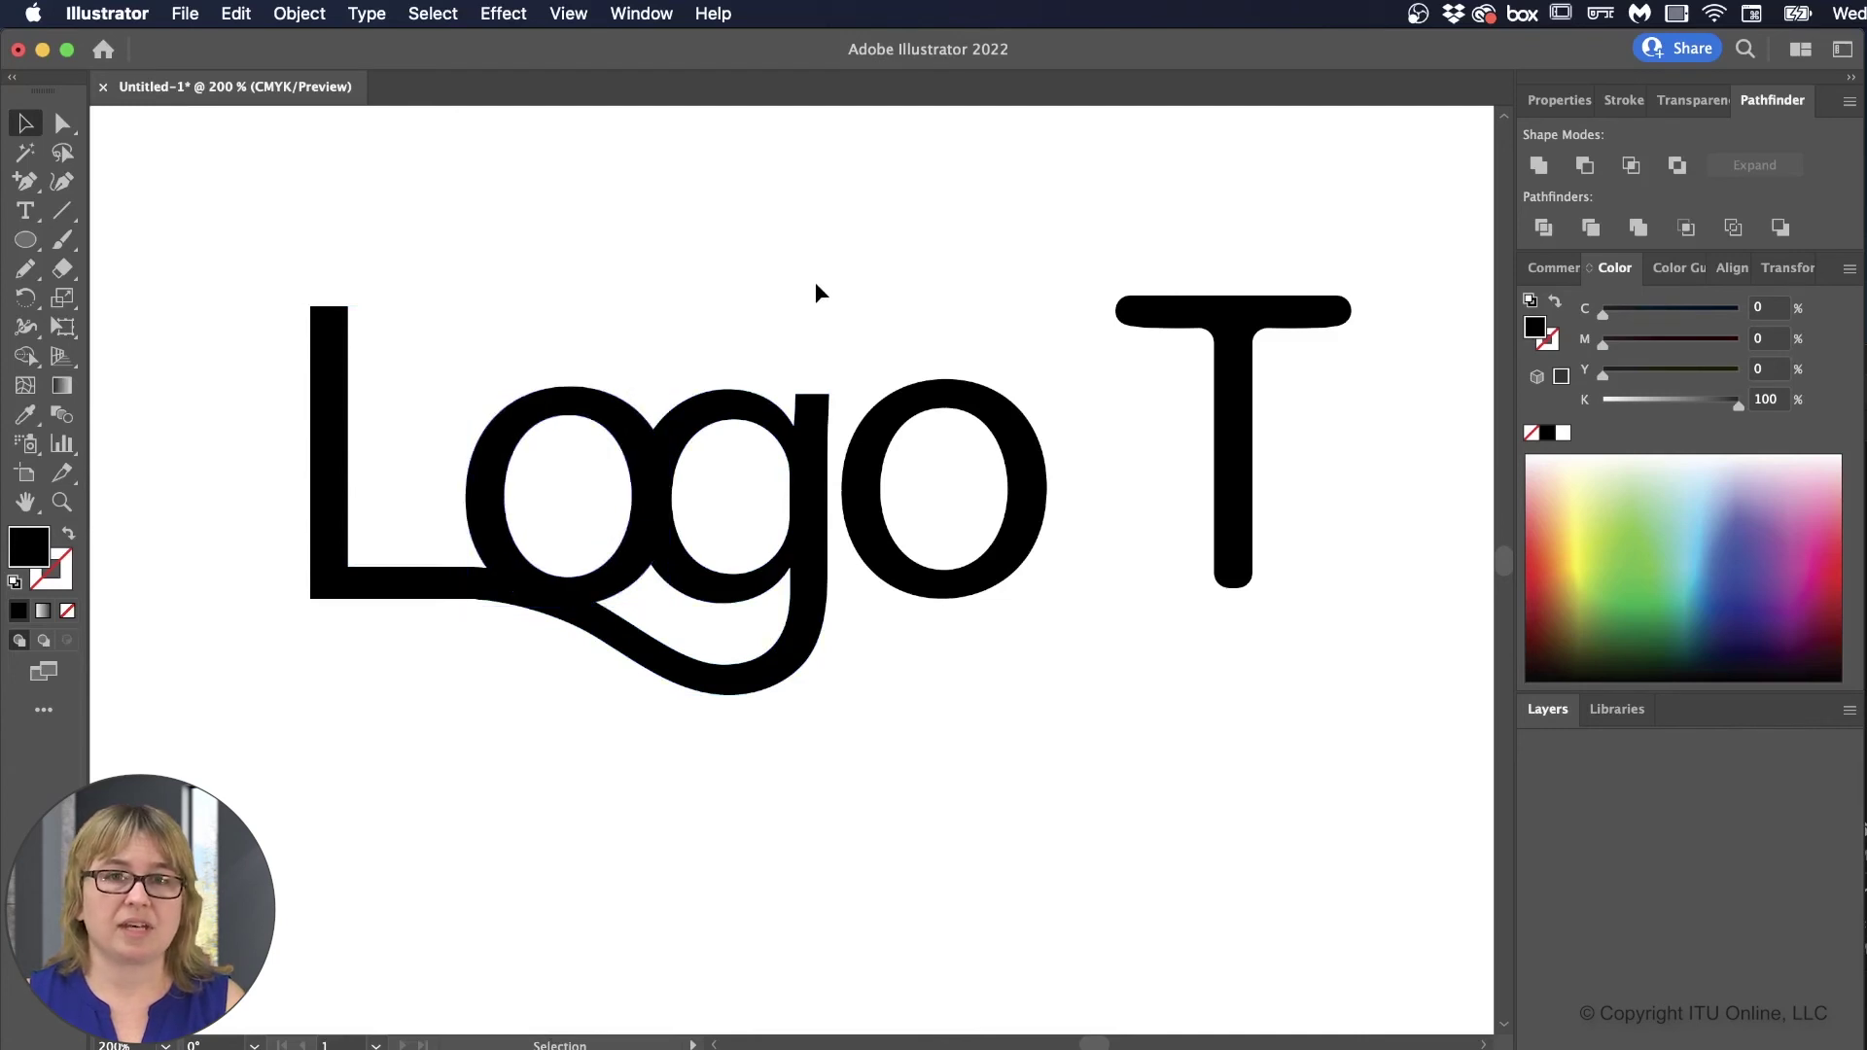
Step: Switch to Direct Selection (A) and zoom out to 100% to see the whole Logo Text
key("a")
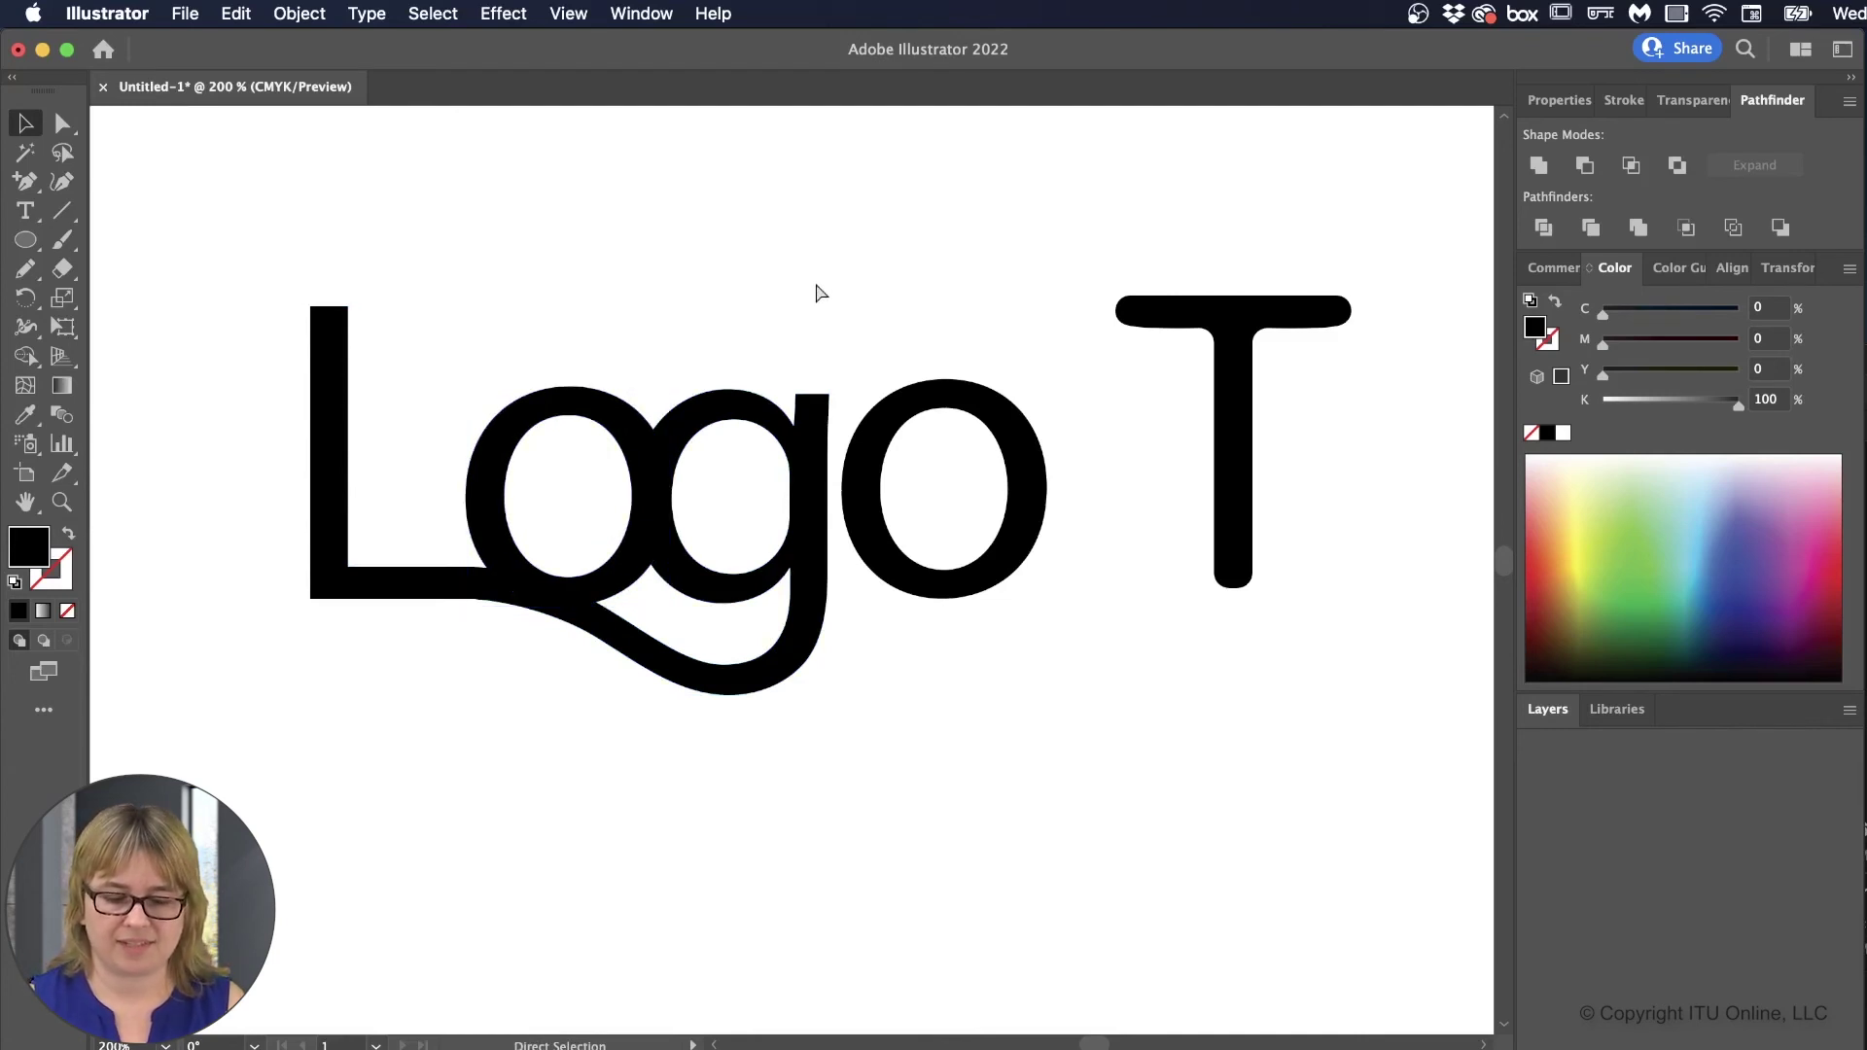
key("super+minus")
key("super+minus")
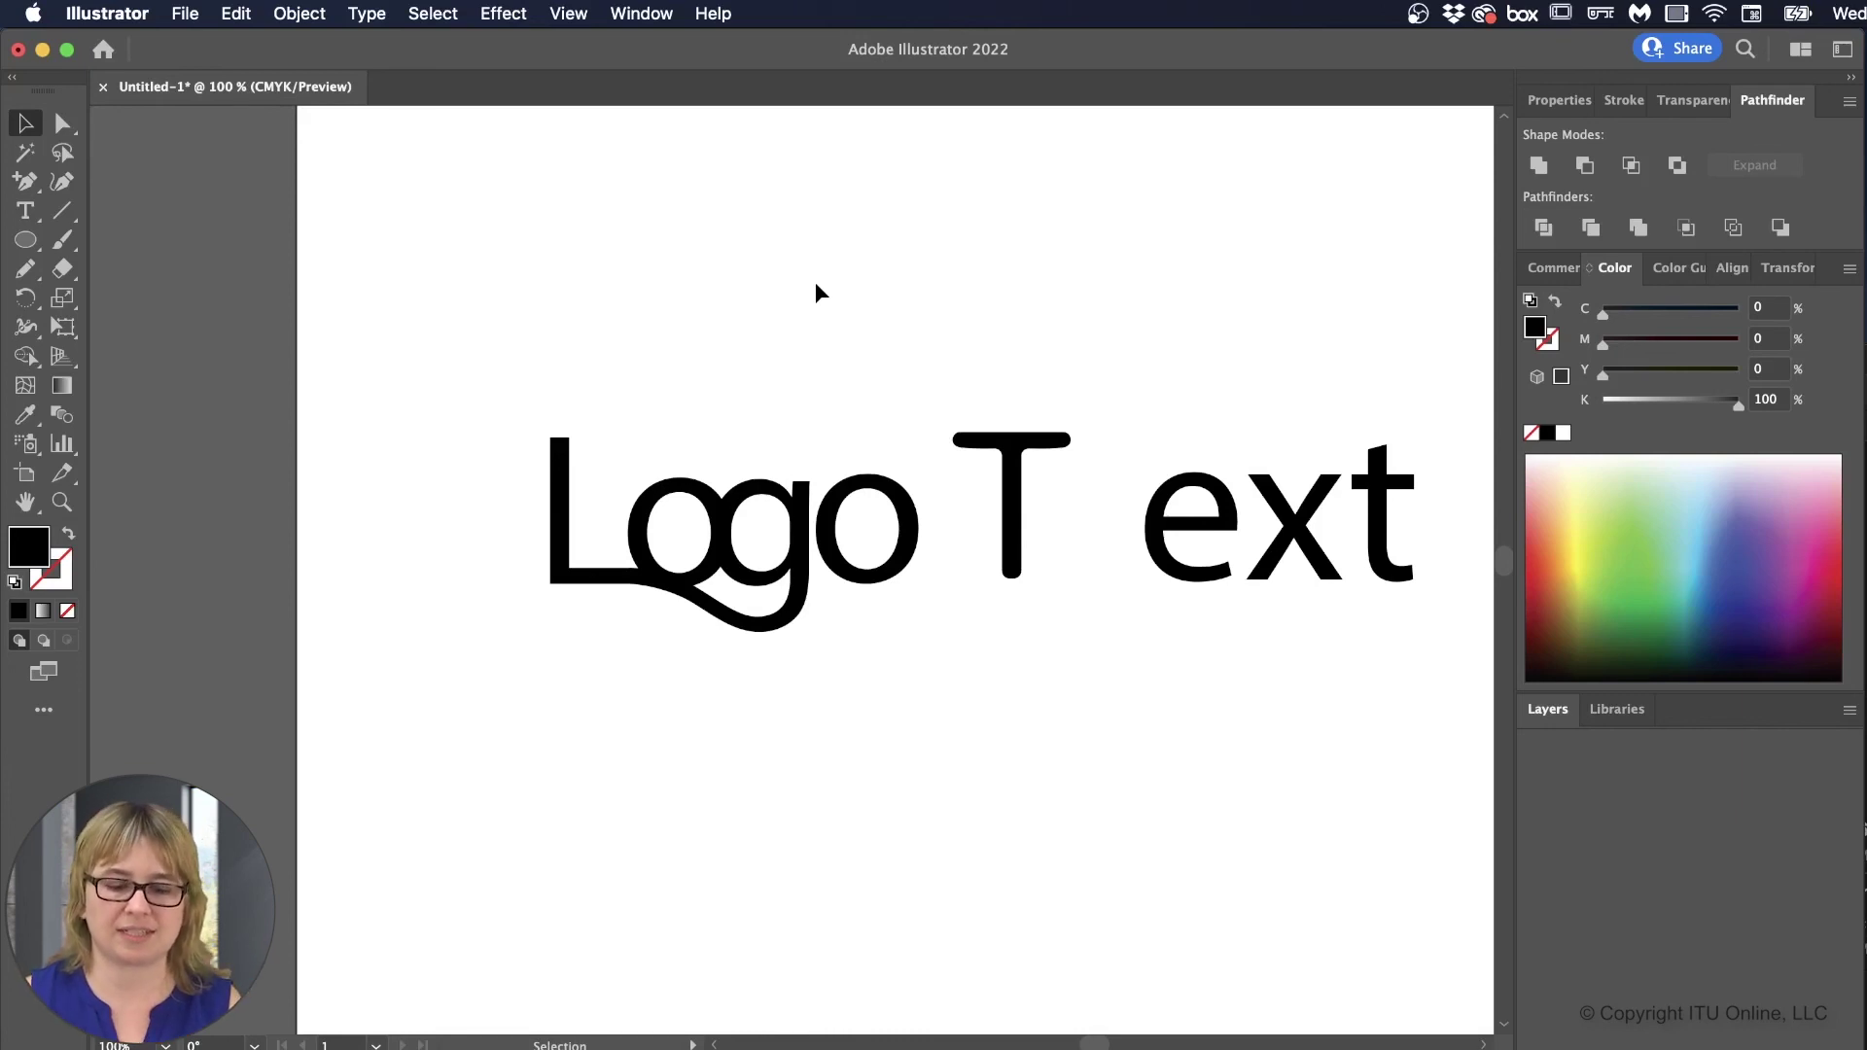
Step: Nudge the o left, place the T beside it, and stretch the T's crossbar toward ext
left_click_drag(864, 475, 868, 480)
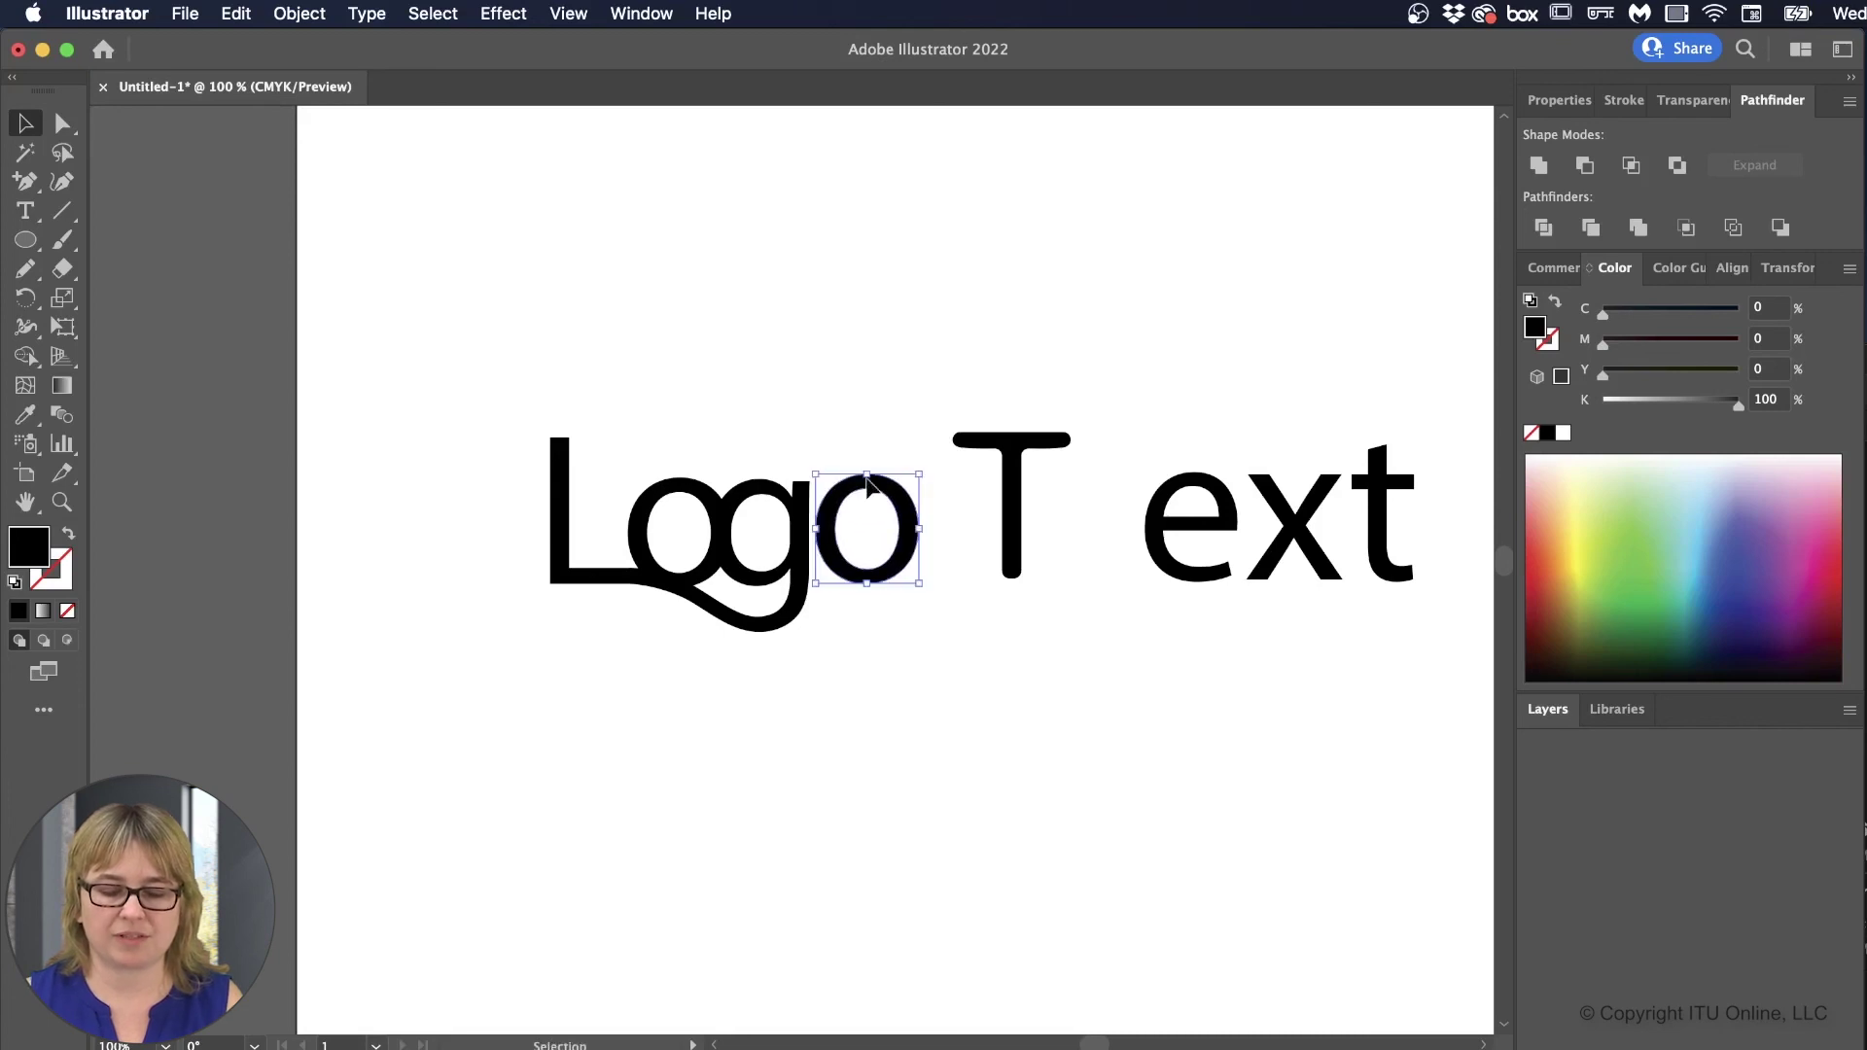
left_click_drag(998, 436, 936, 441)
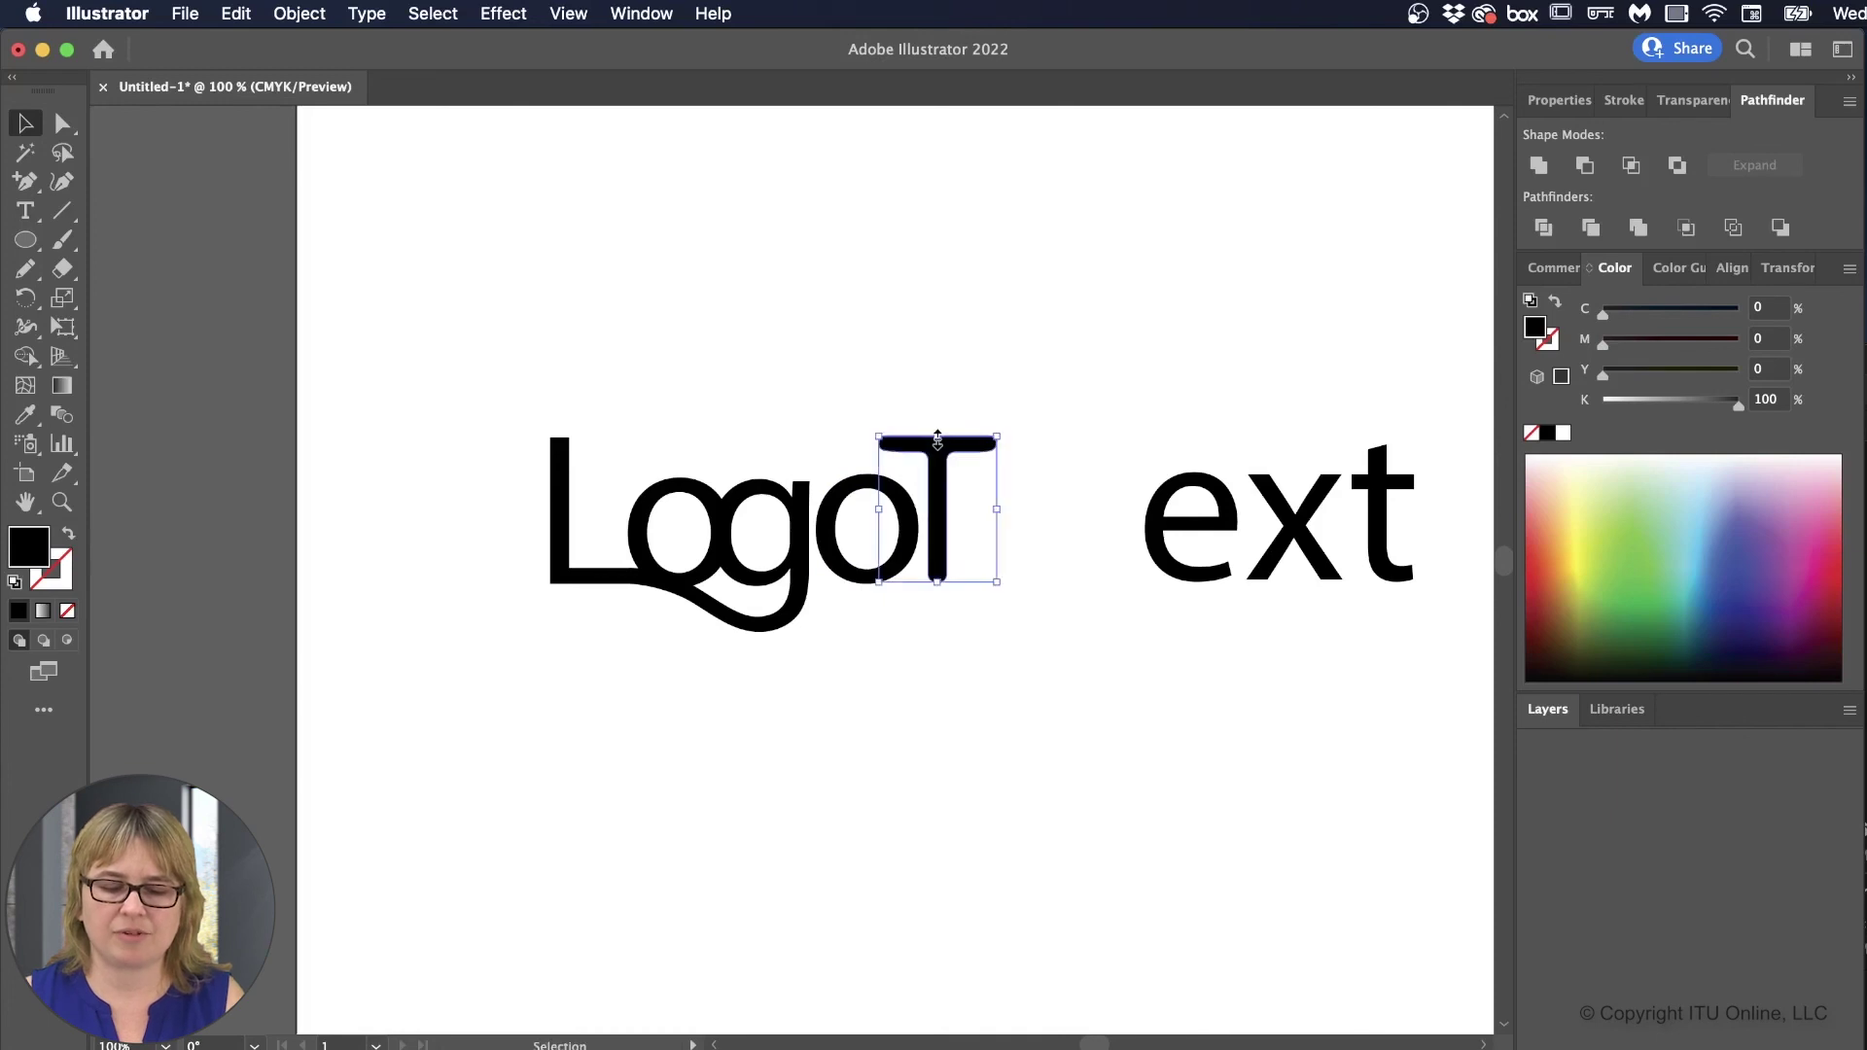
left_click(62, 122)
left_click(849, 430)
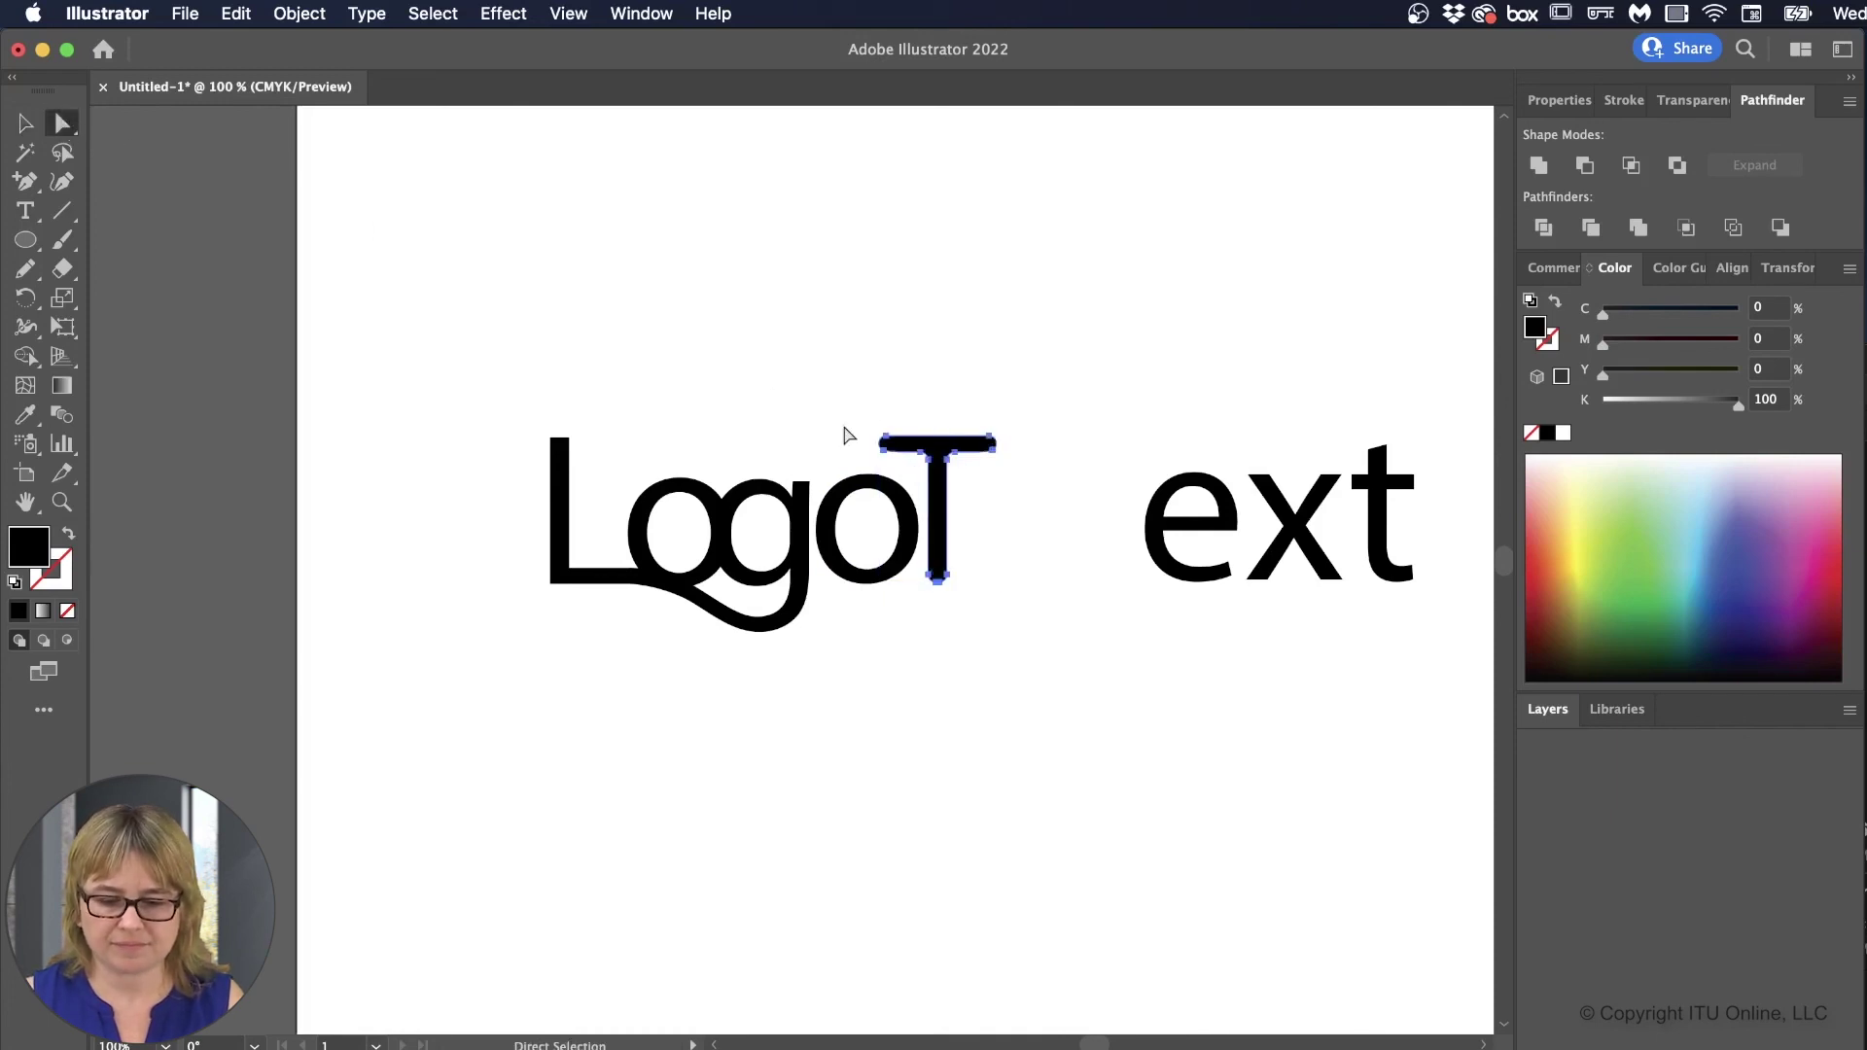
left_click_drag(848, 422, 771, 457)
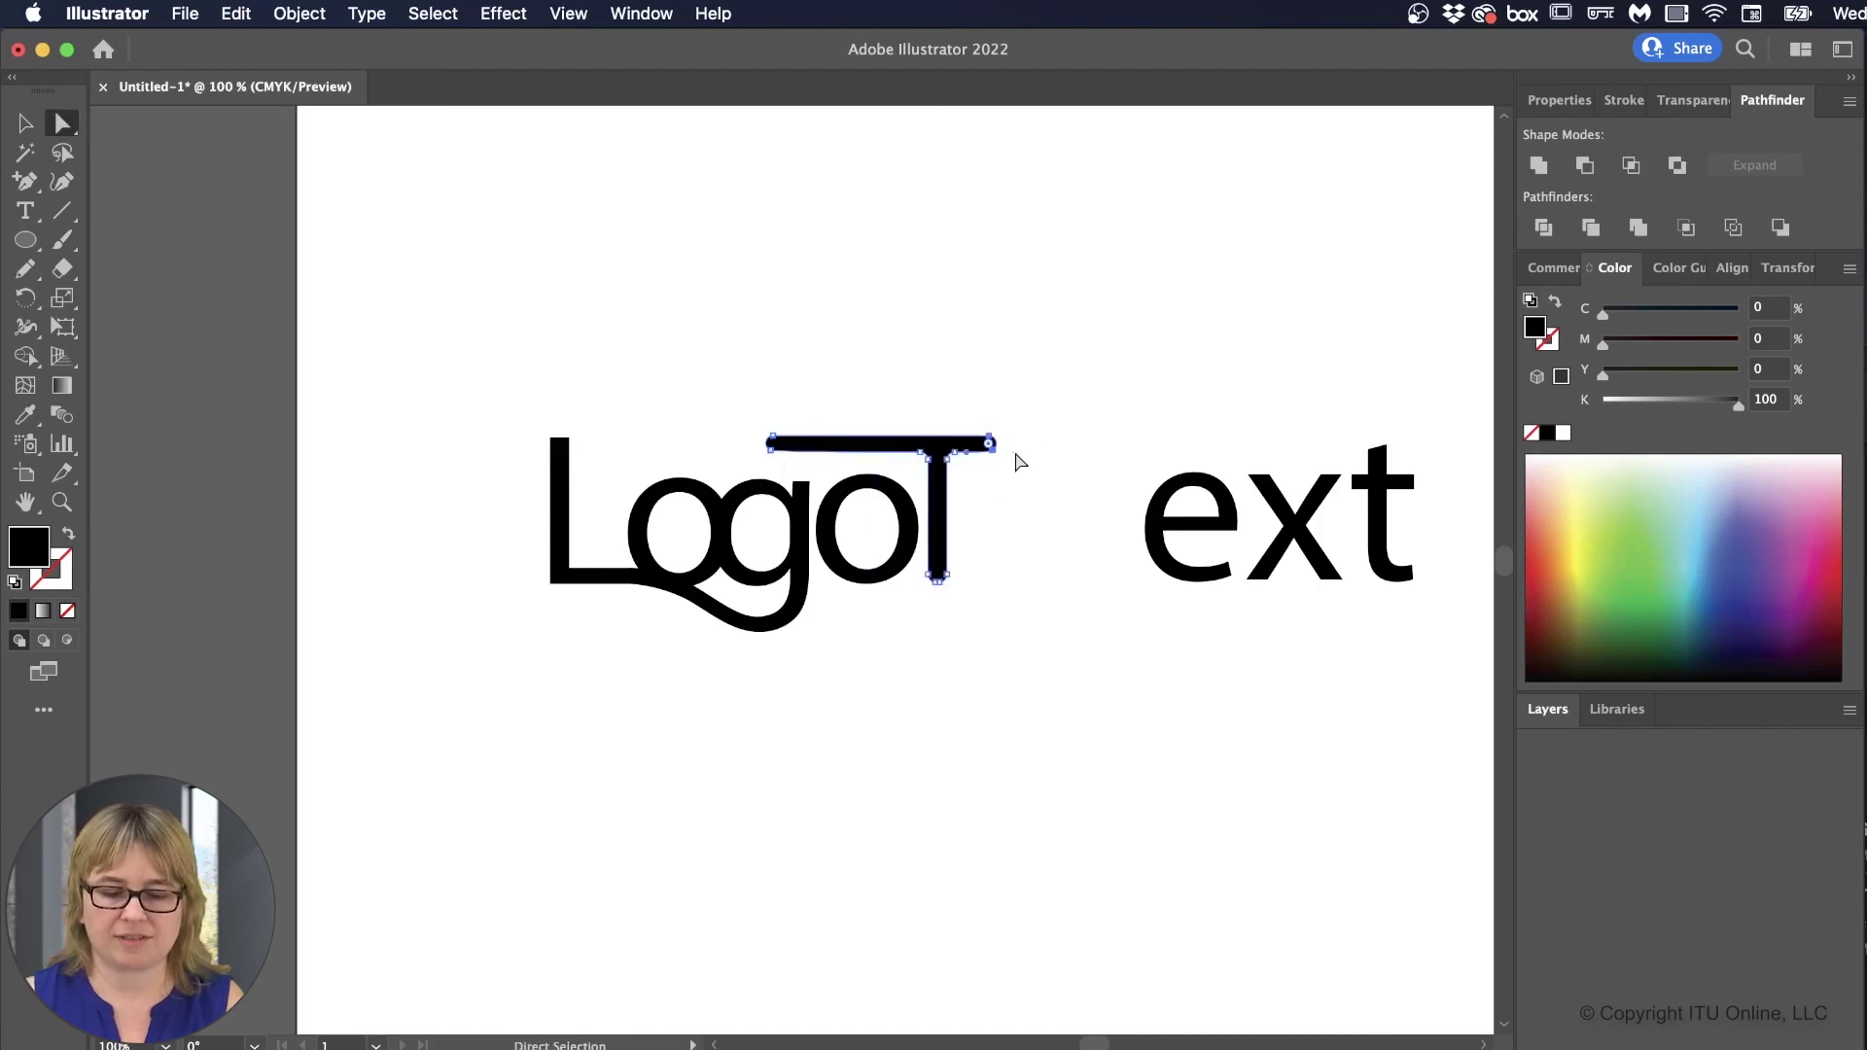
left_click_drag(993, 454, 1090, 453)
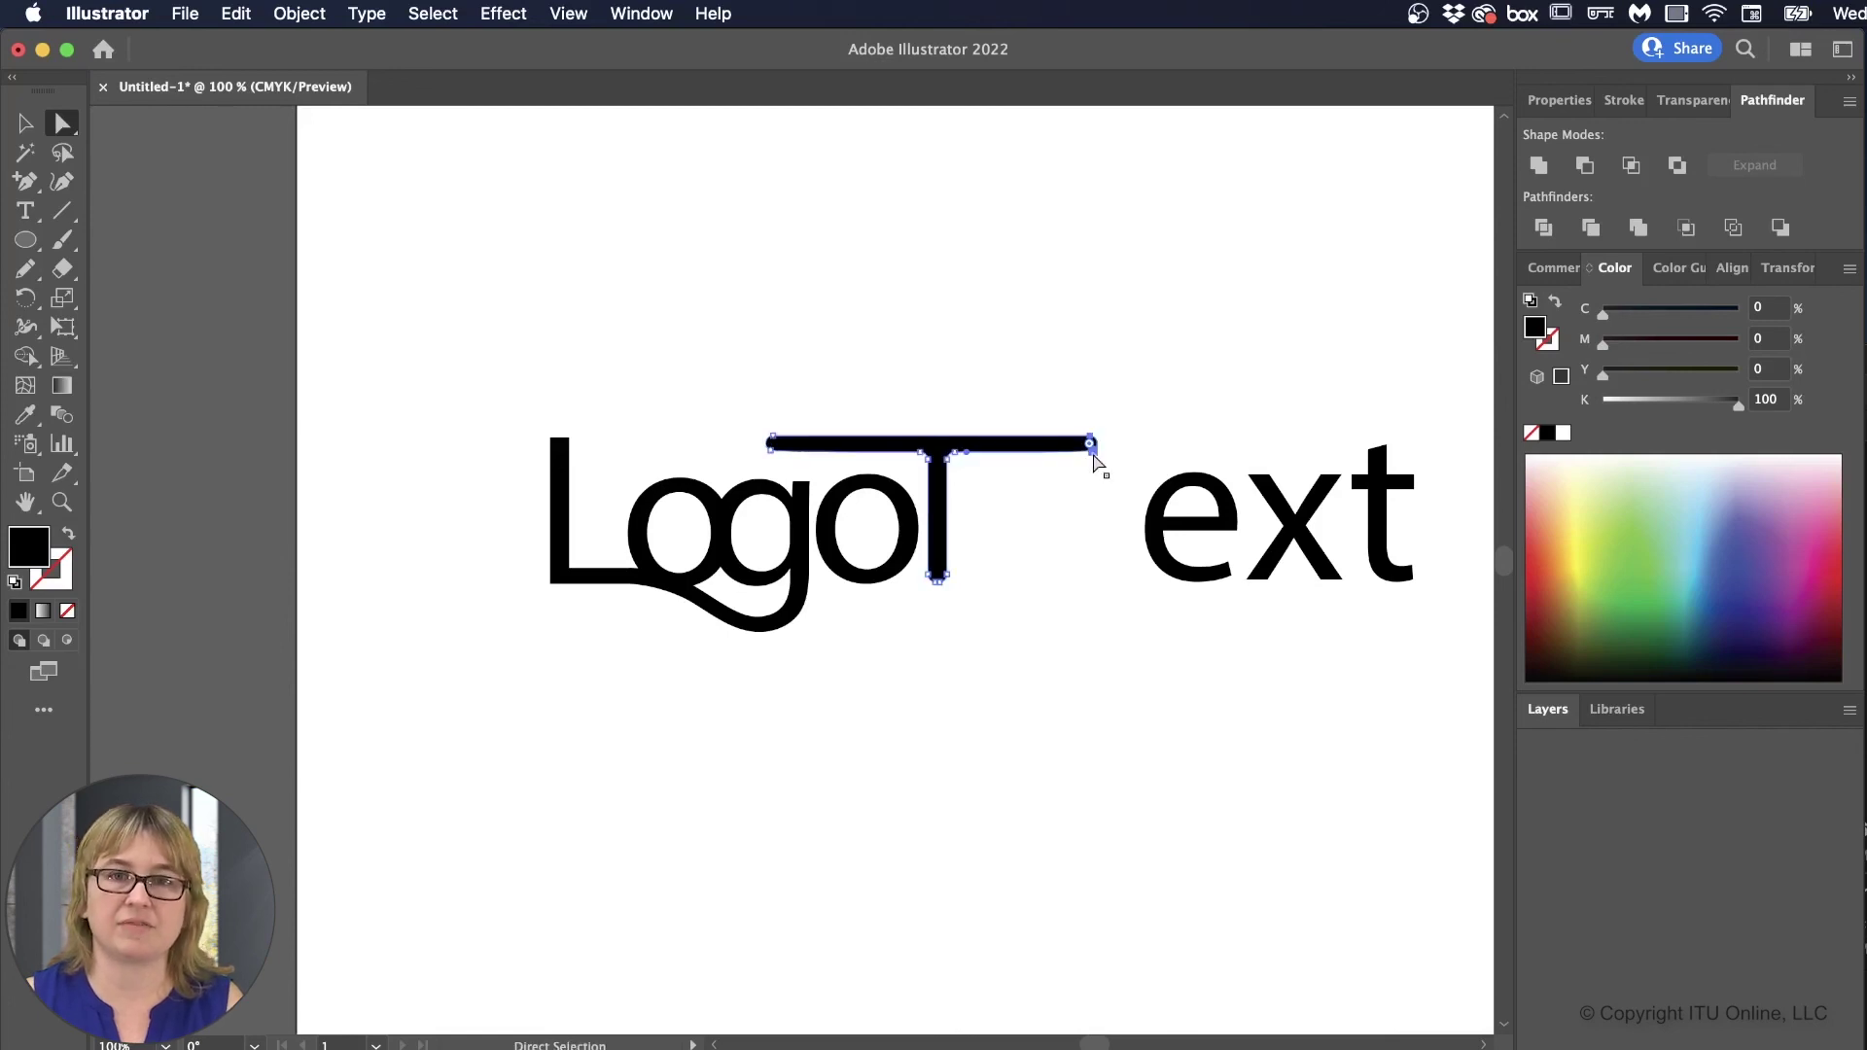